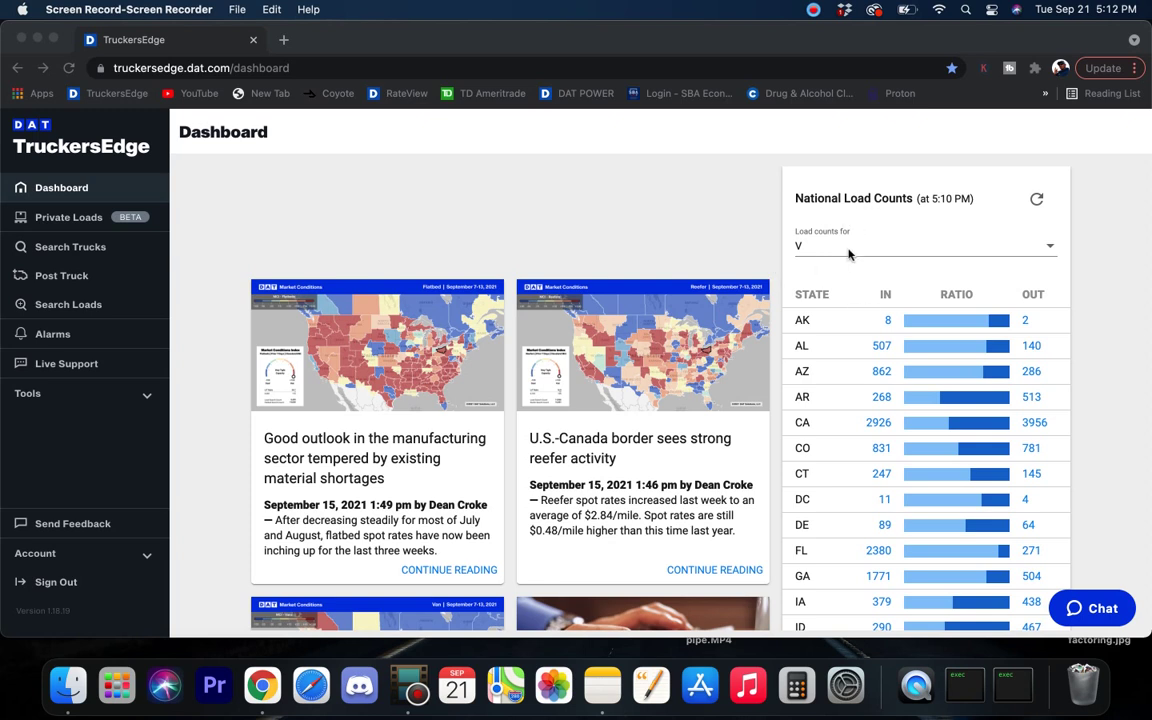
Review the National Load Counts table for truck type V, comparing inbound and outbound loads across all states
scroll(848, 254, down, 3)
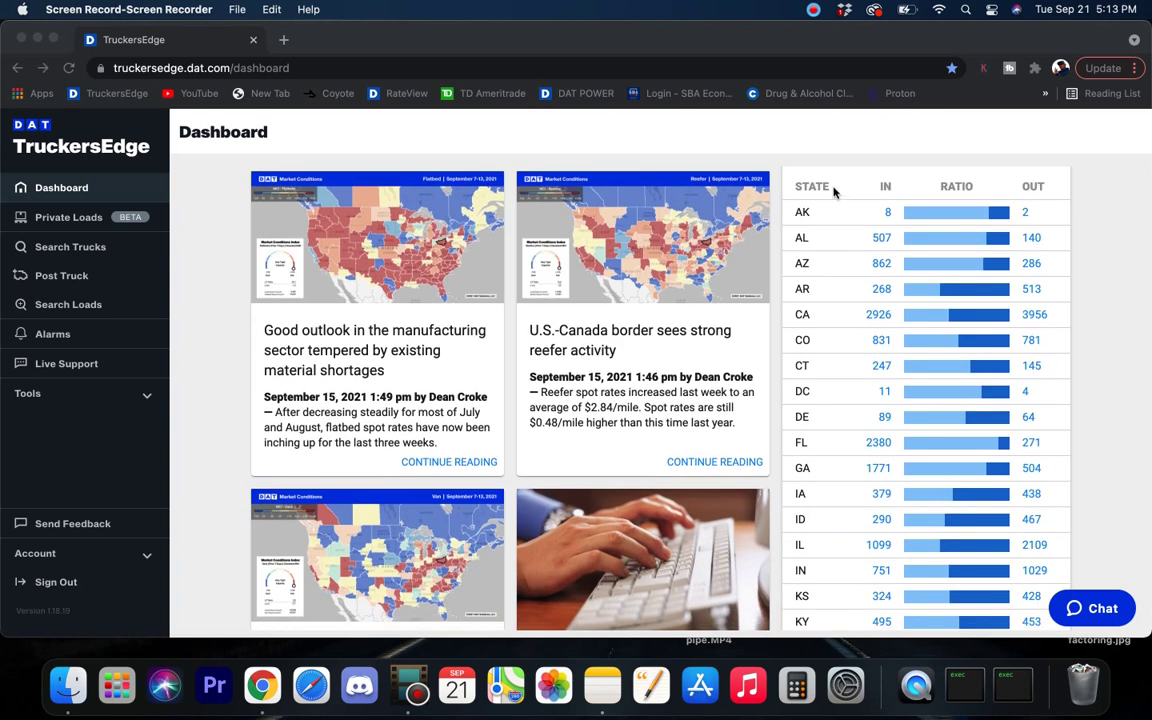
scroll(845, 254, up, 2)
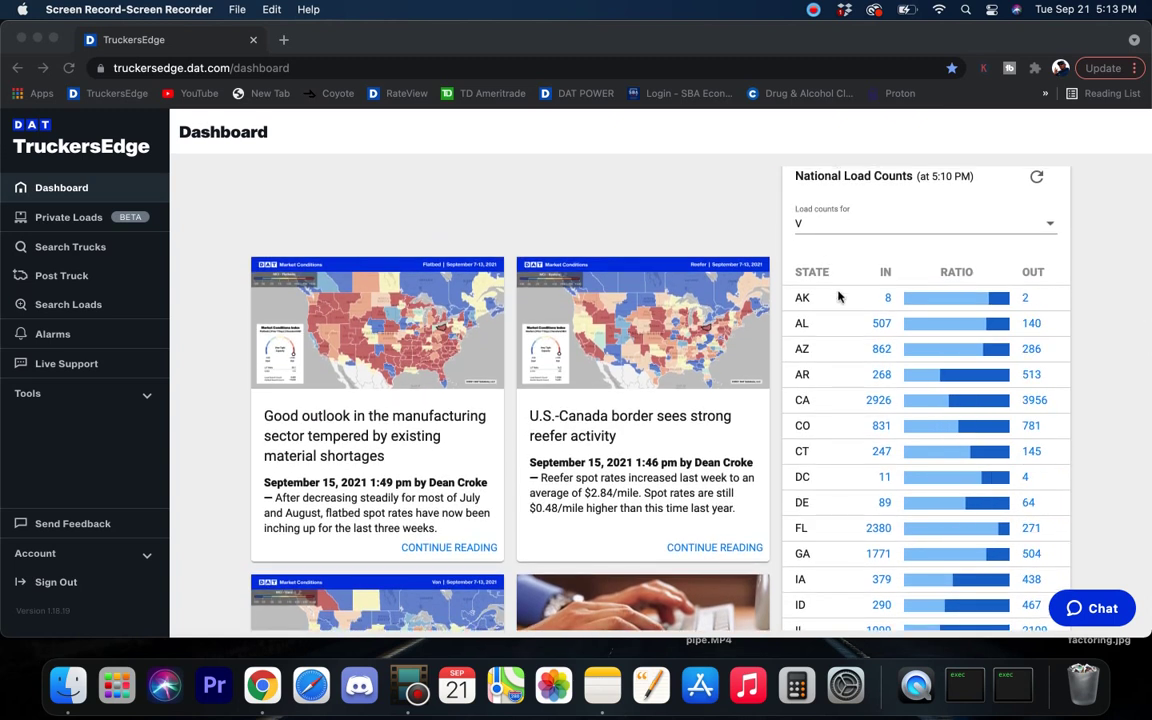
scroll(838, 296, down, 1)
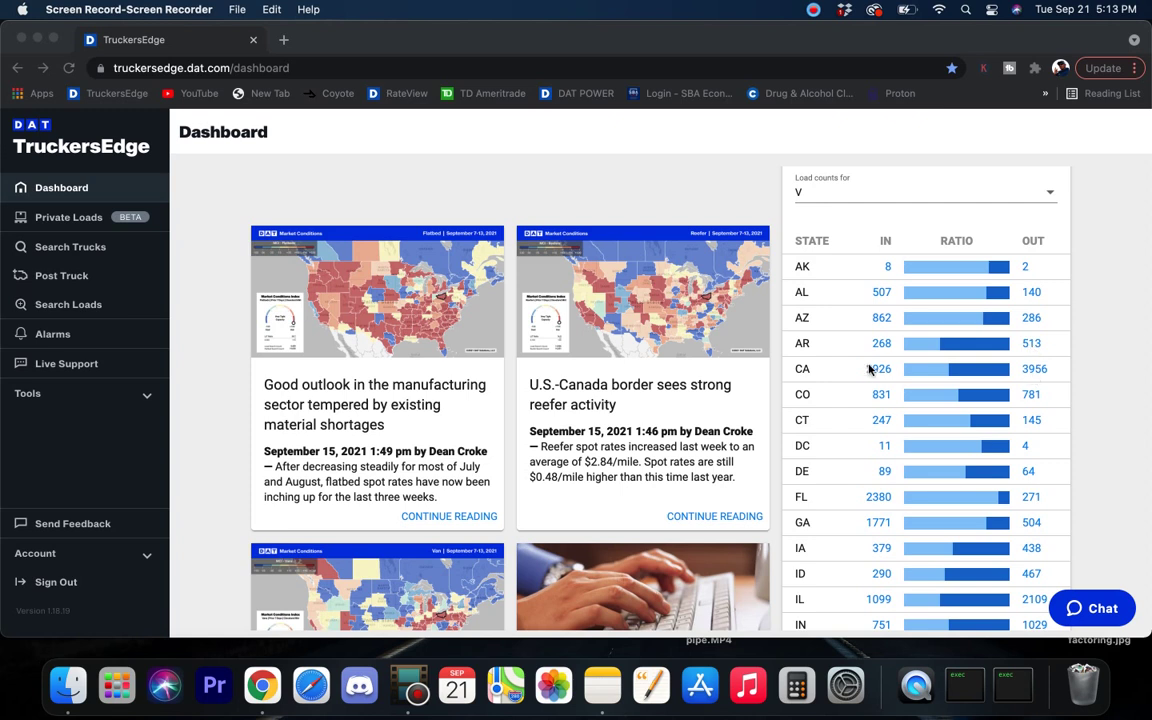
scroll(870, 370, down, 3)
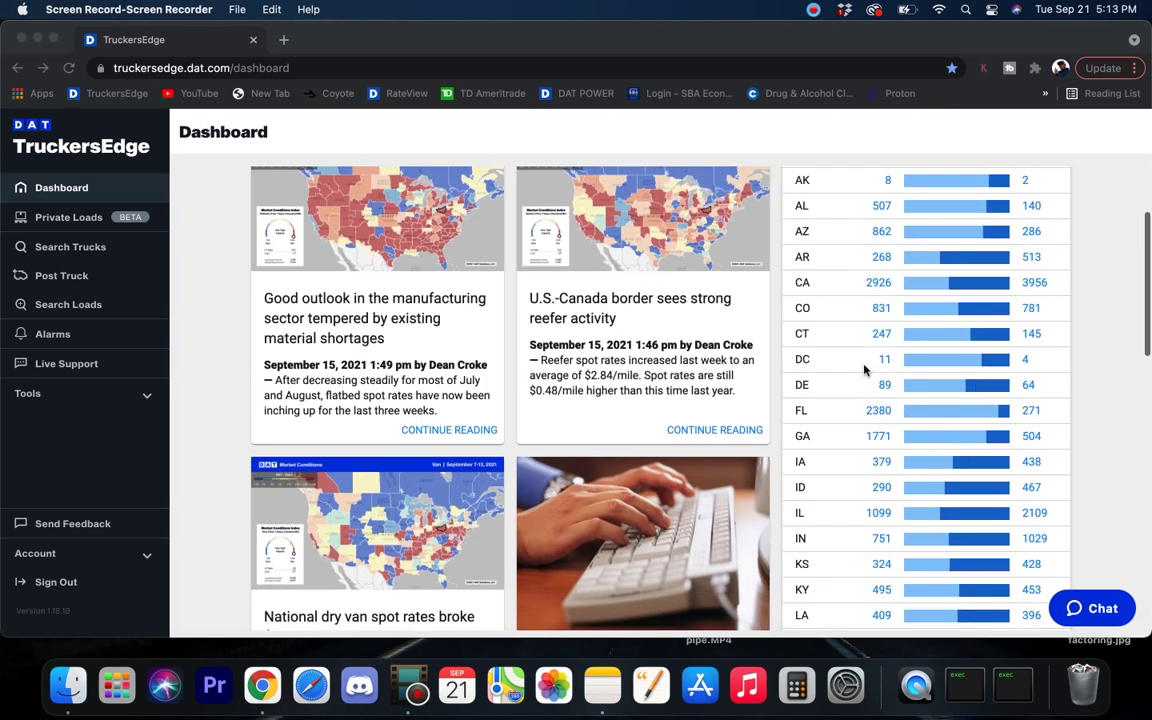
scroll(865, 370, down, 5)
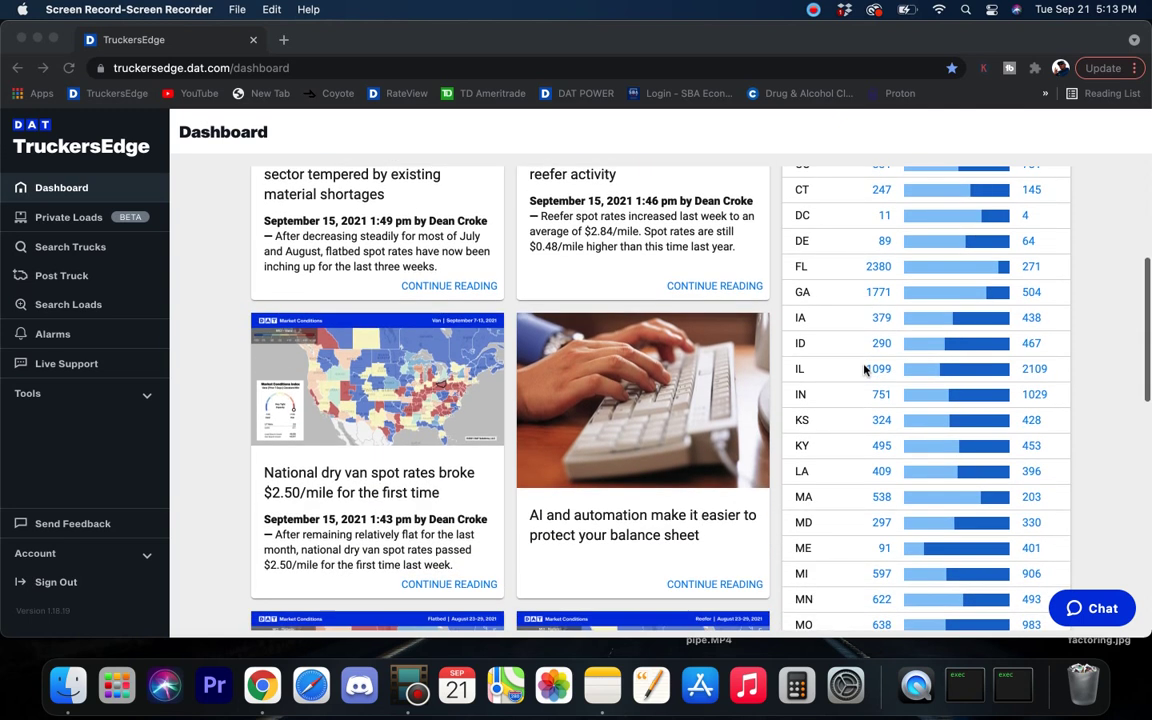
scroll(865, 370, down, 4)
scroll(865, 370, down, 3)
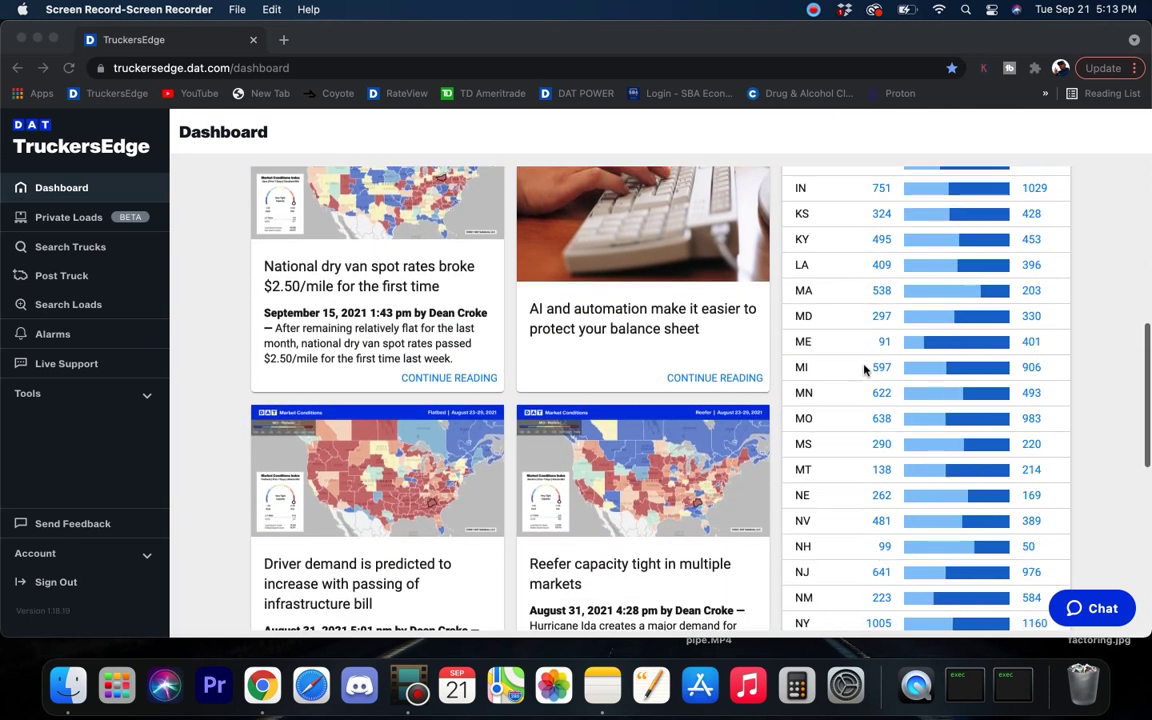
scroll(865, 370, down, 5)
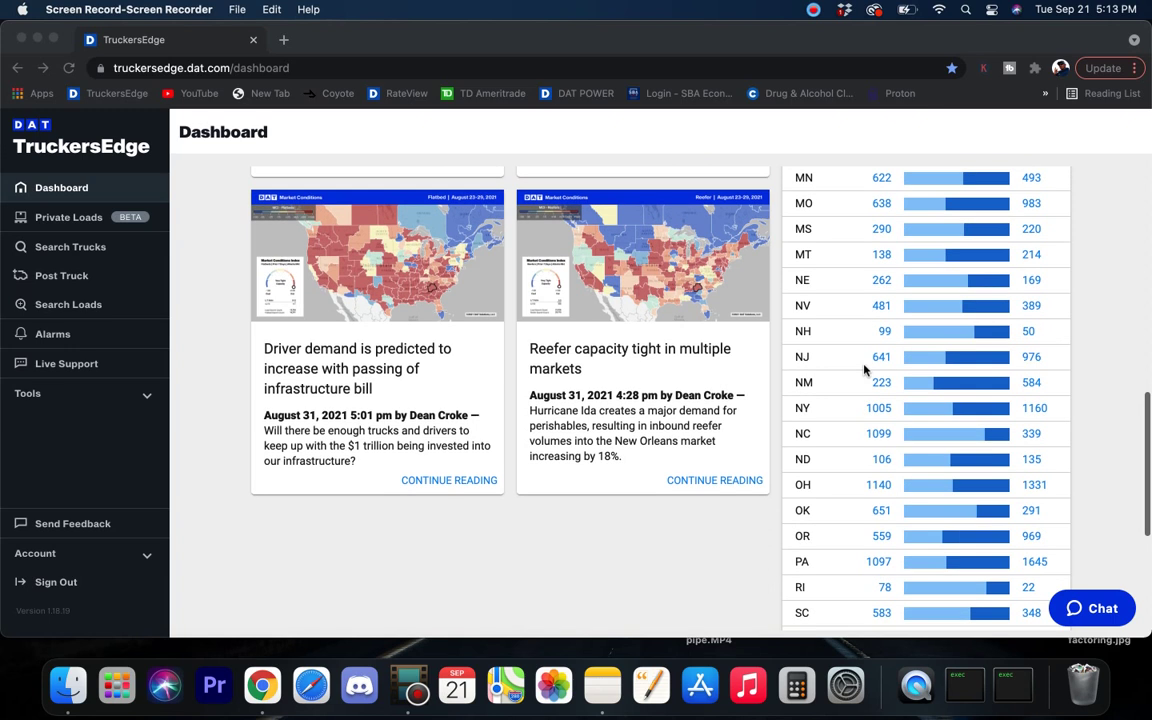
scroll(865, 370, down, 5)
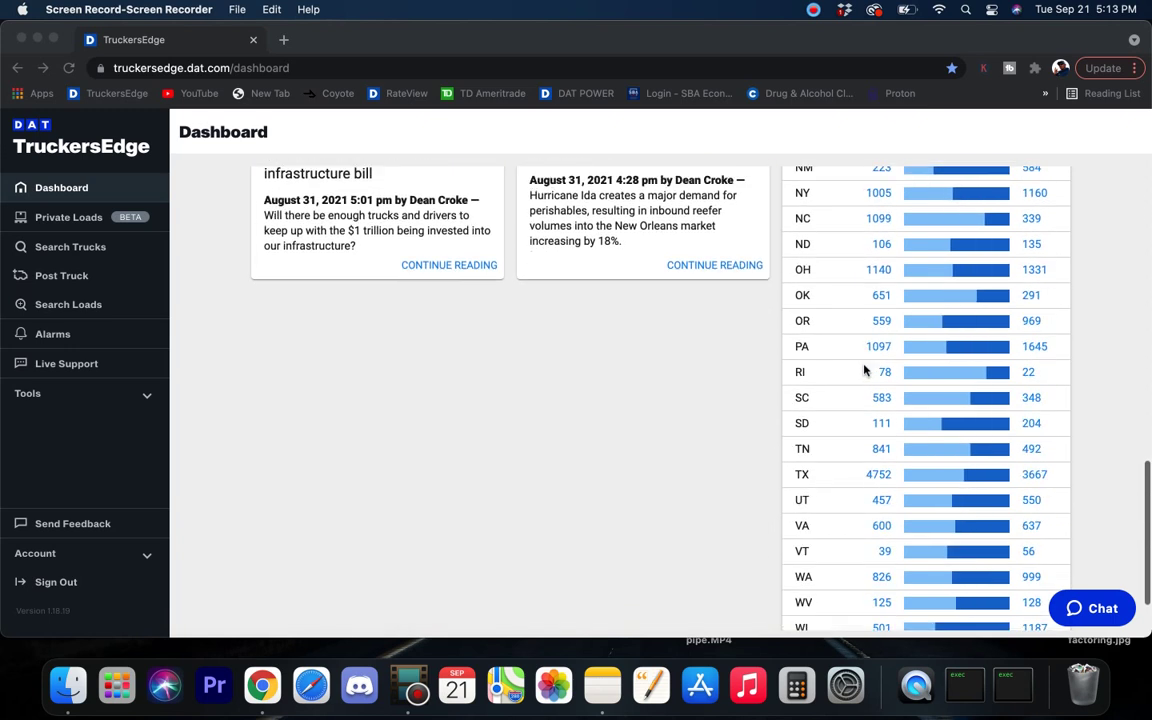
scroll(848, 398, down, 2)
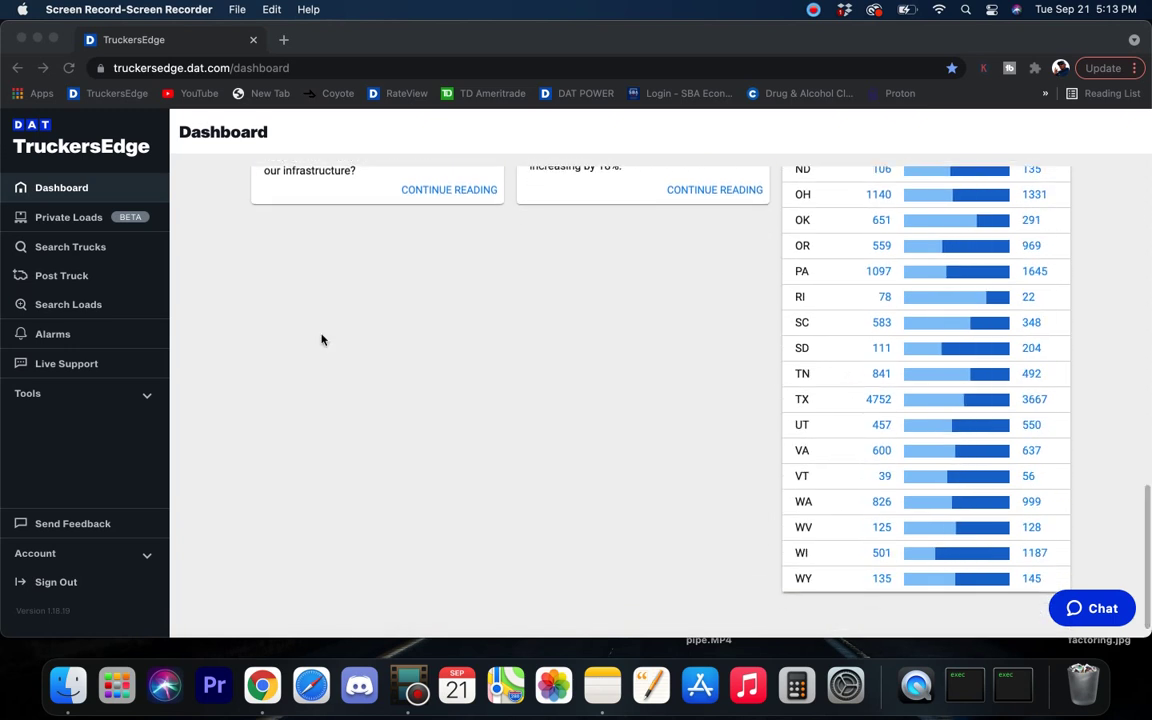
Run a new load search from Los Angeles, CA with the end date set to 9/22/2021
click(78, 305)
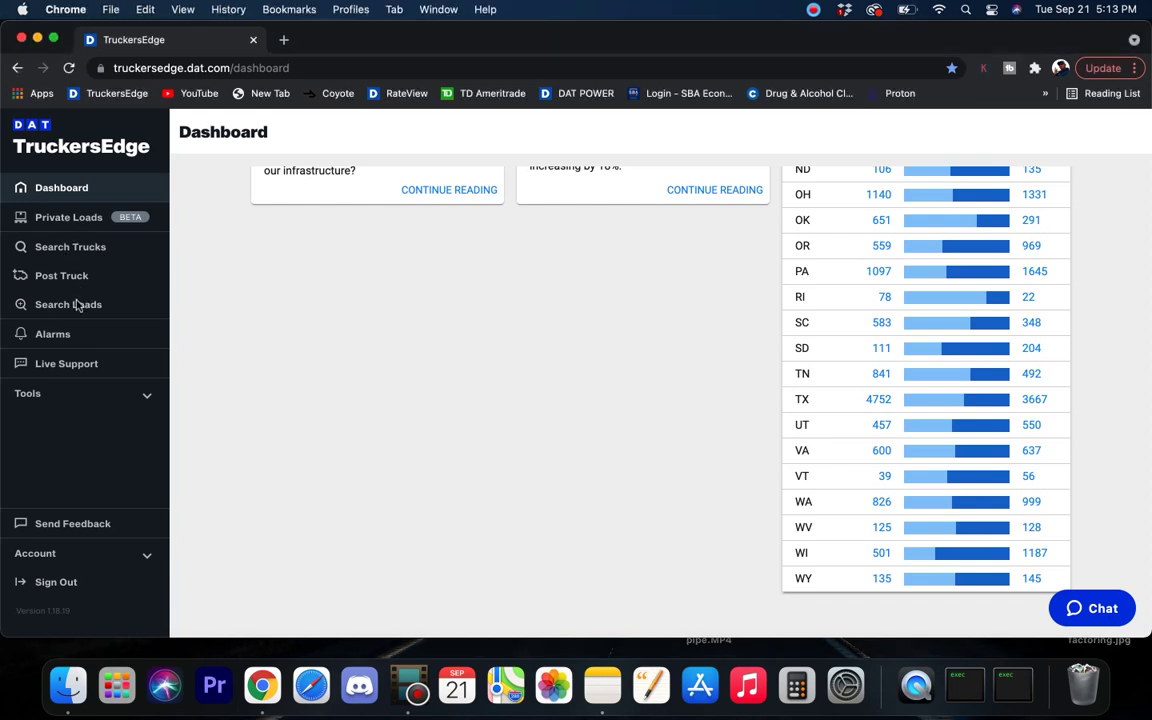
click(78, 305)
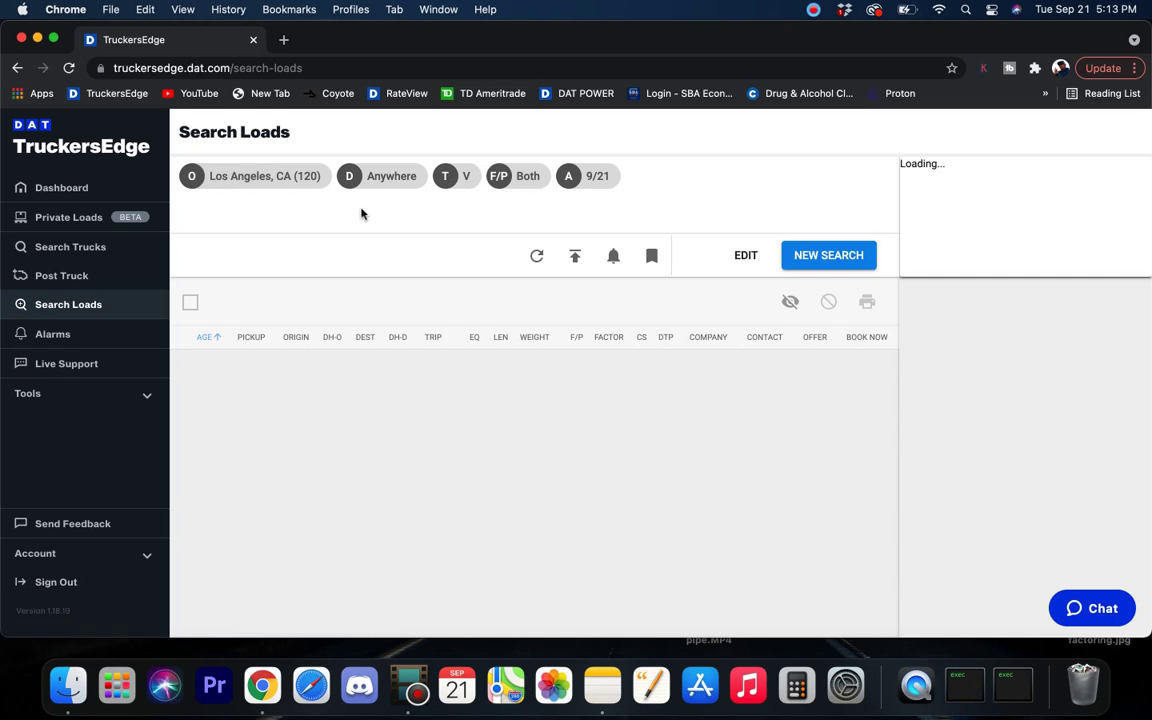
click(830, 256)
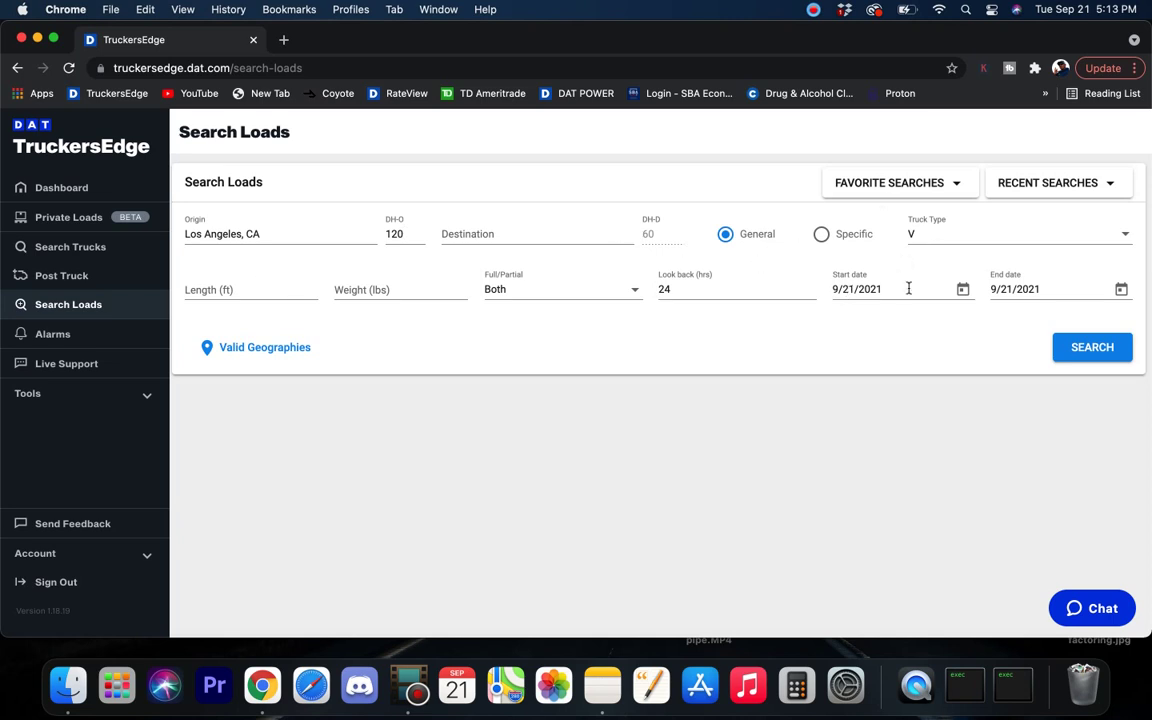
click(1122, 290)
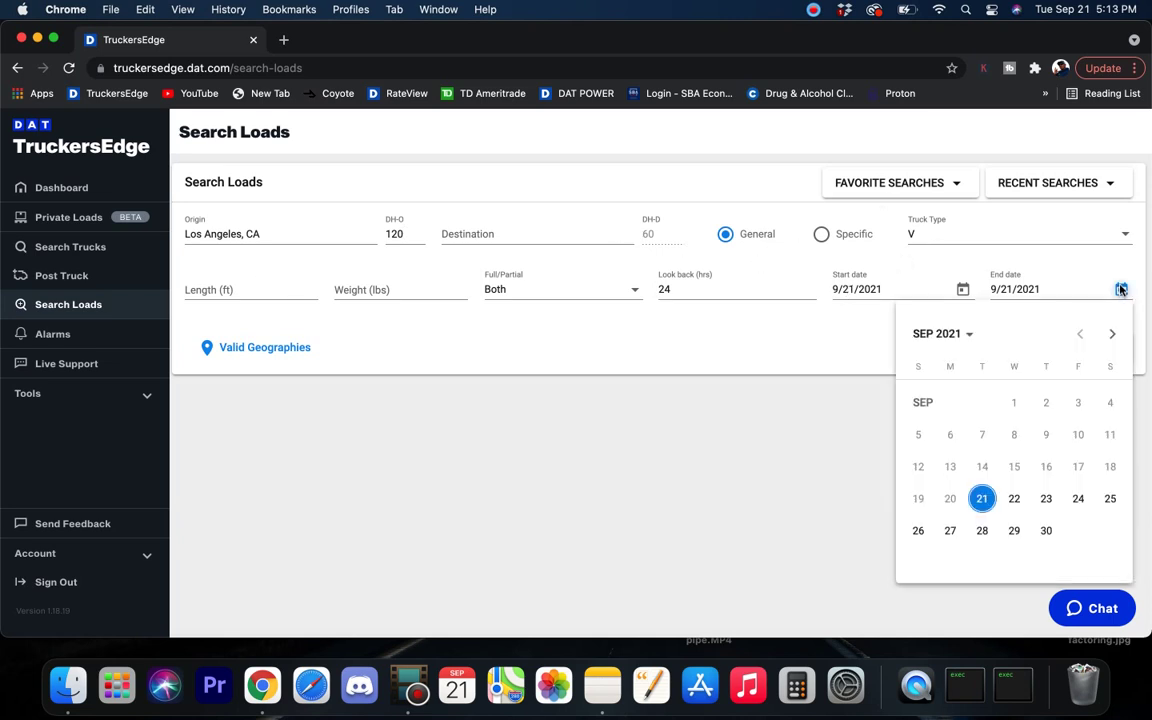
click(1013, 497)
click(1085, 347)
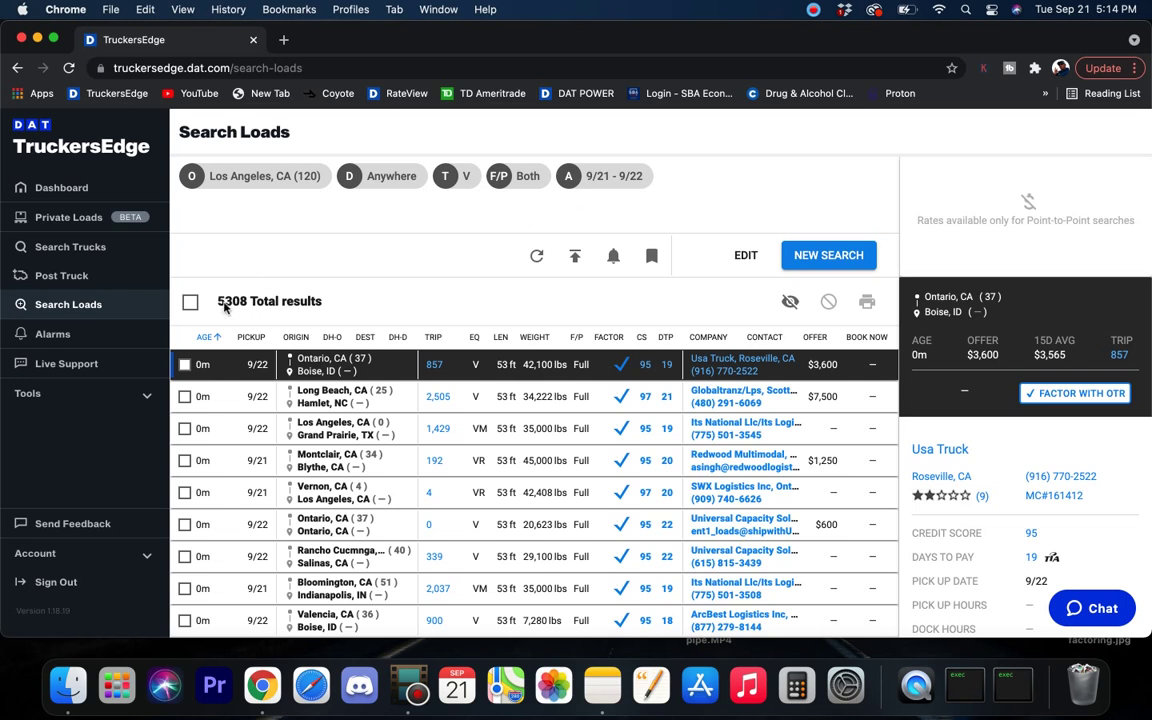
Highlight the total results count and sort the loads by offer from highest to lowest
drag(216, 305, 253, 306)
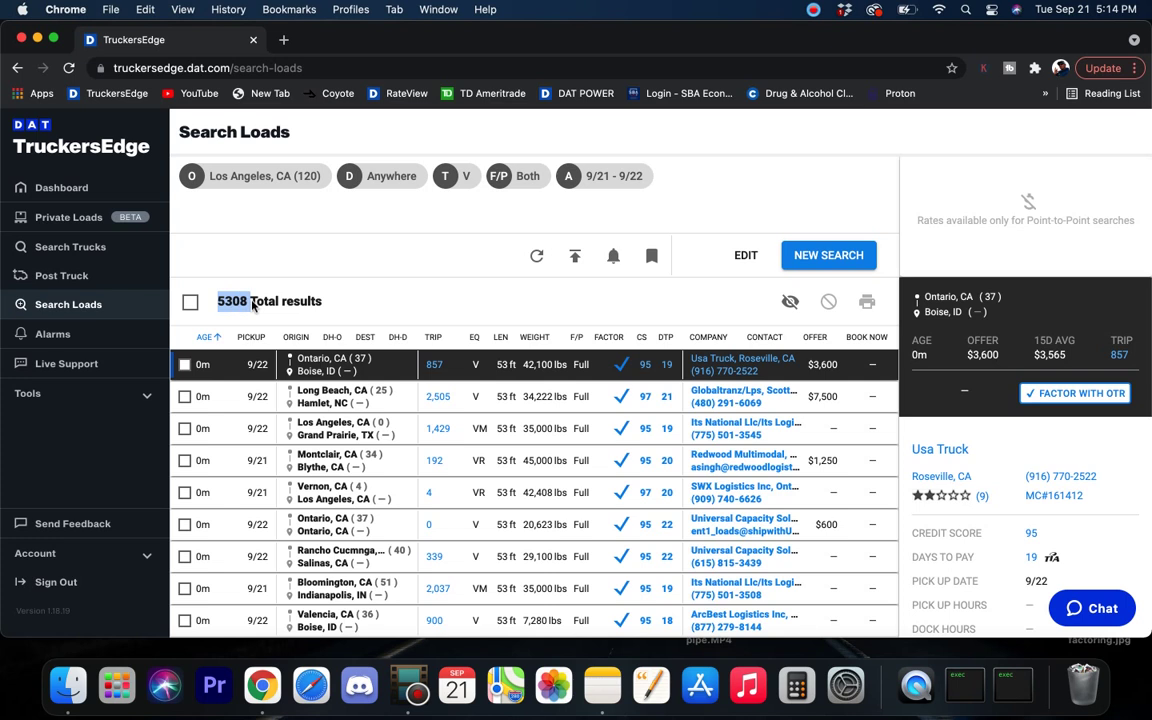
click(813, 343)
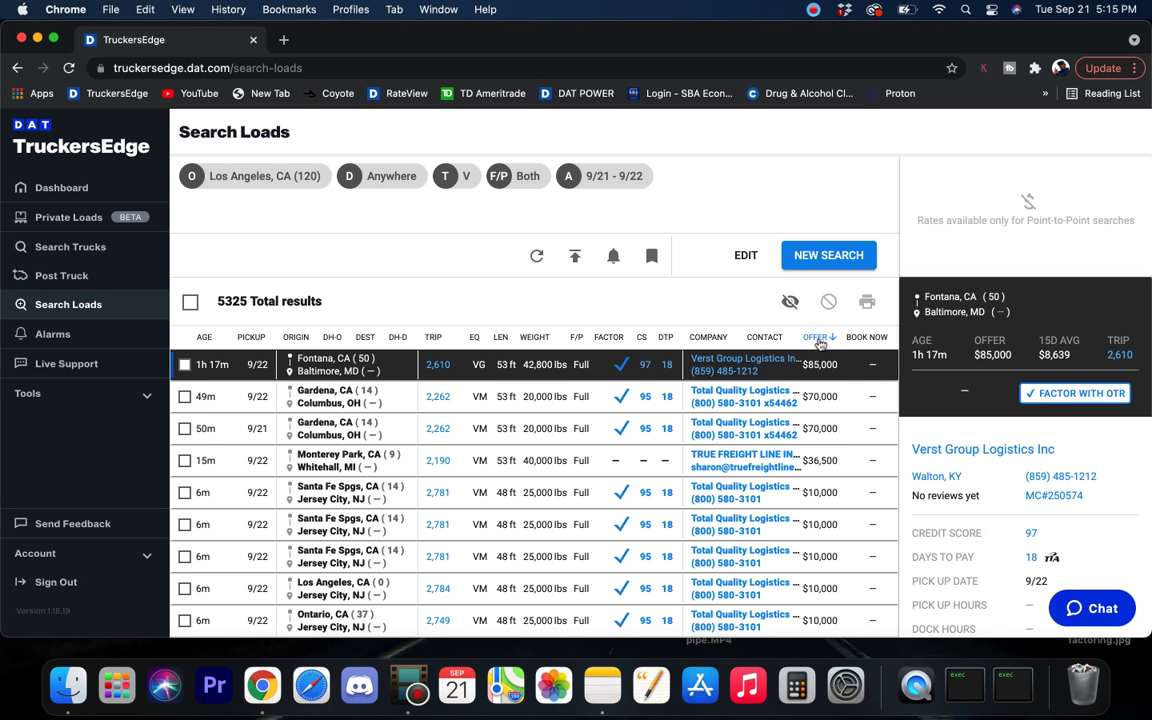
click(817, 338)
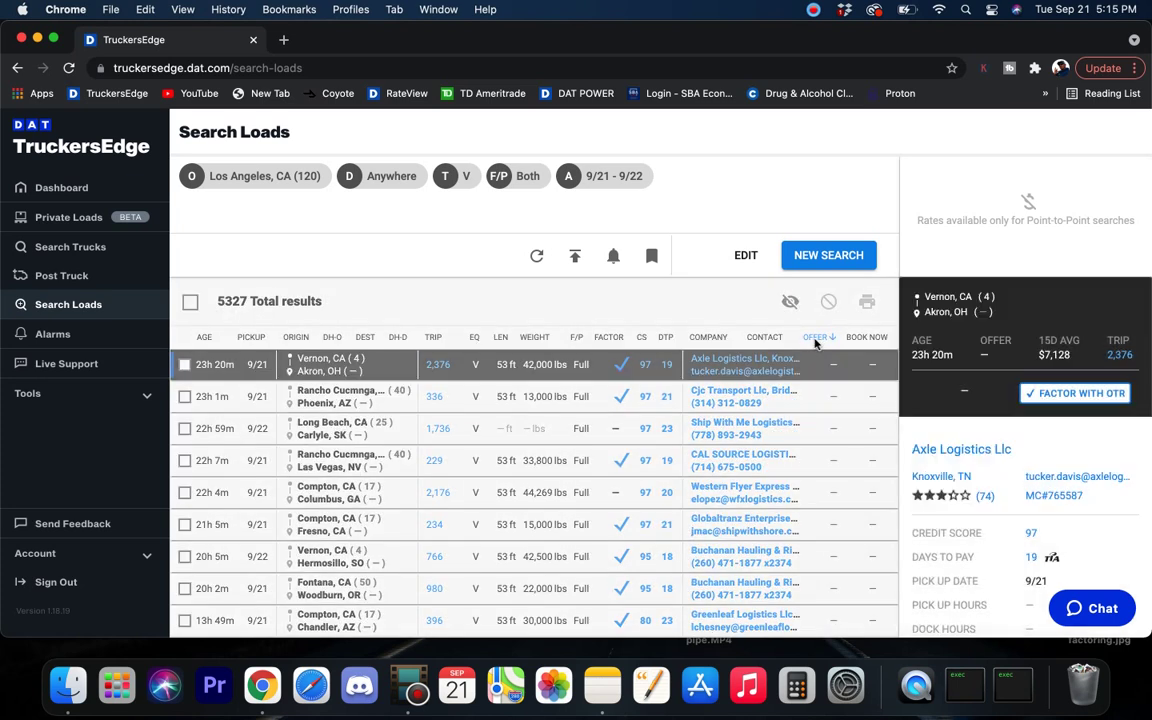
click(815, 340)
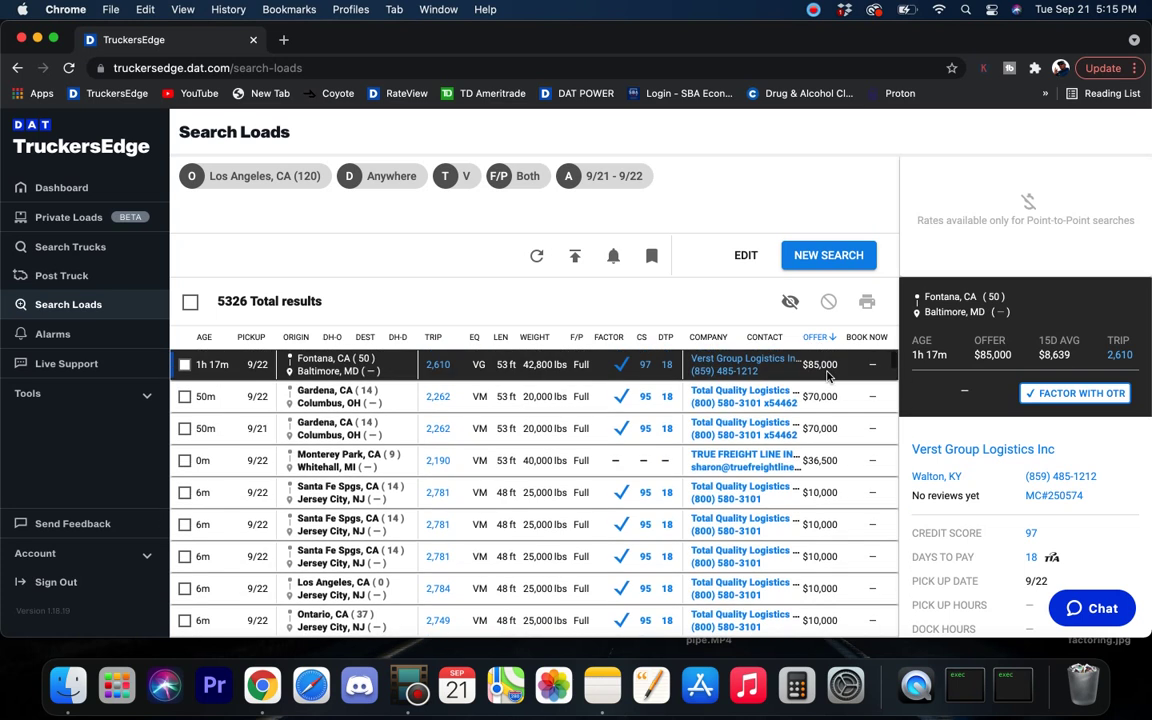
View the offer and 15-day average of both Gardena to Columbus loads and the Monterey Park to Whitehall load
click(849, 431)
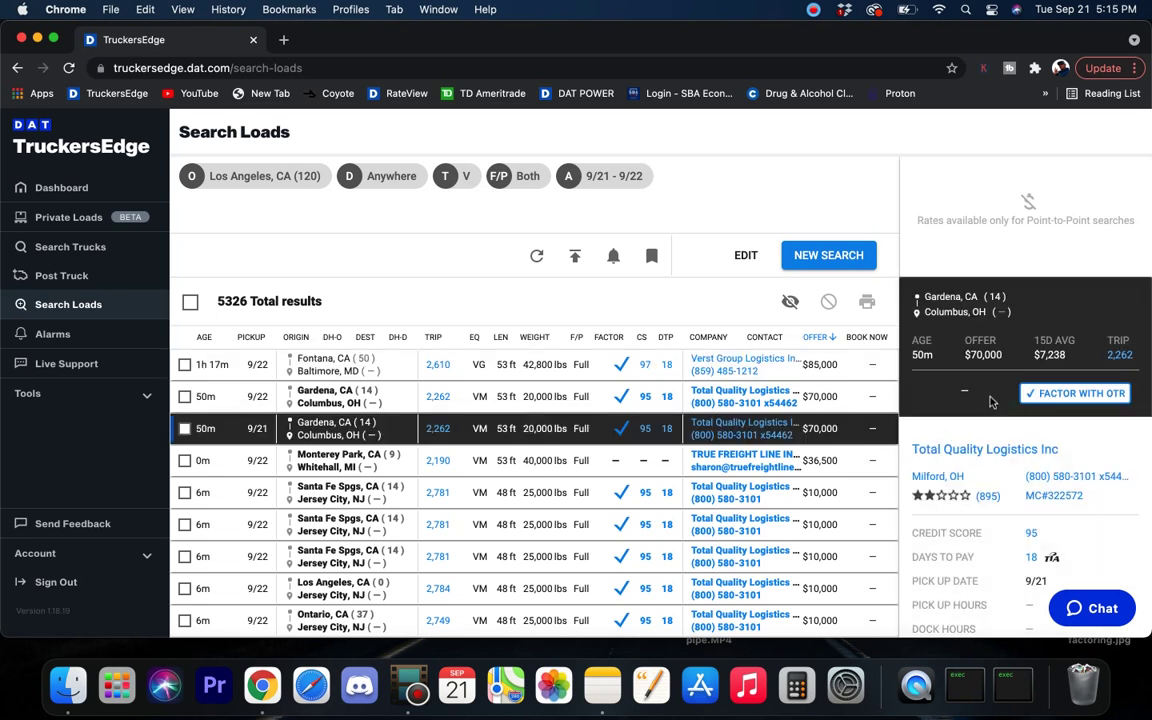
click(855, 398)
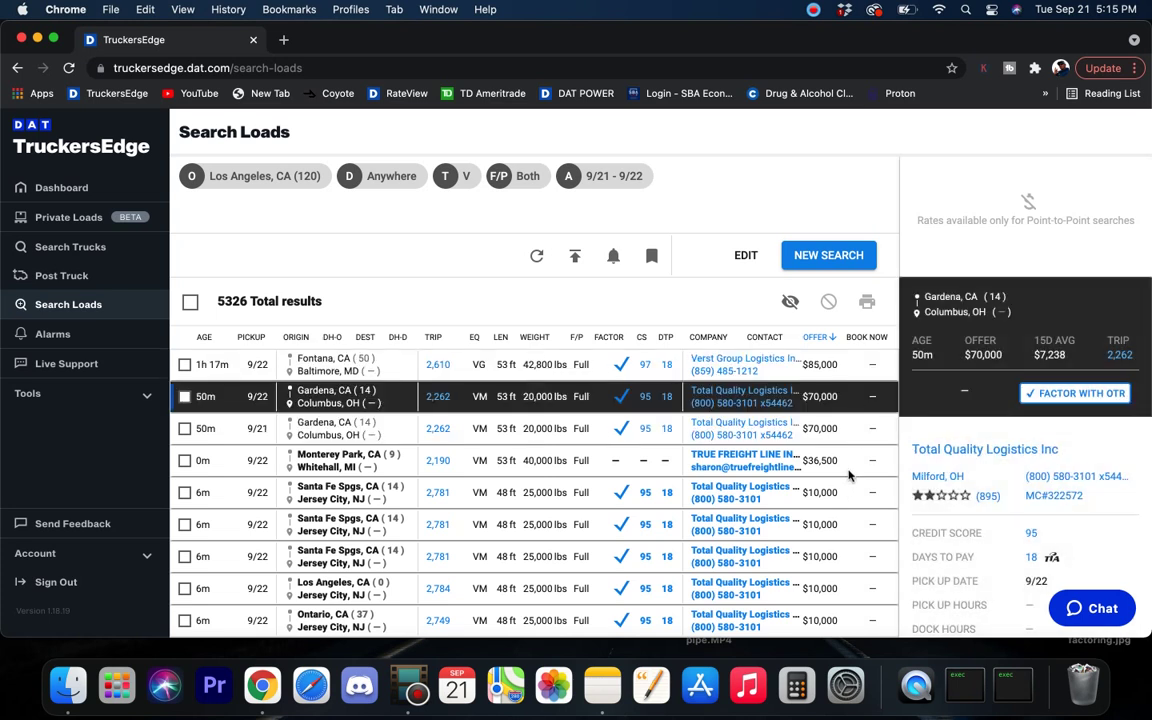
click(862, 460)
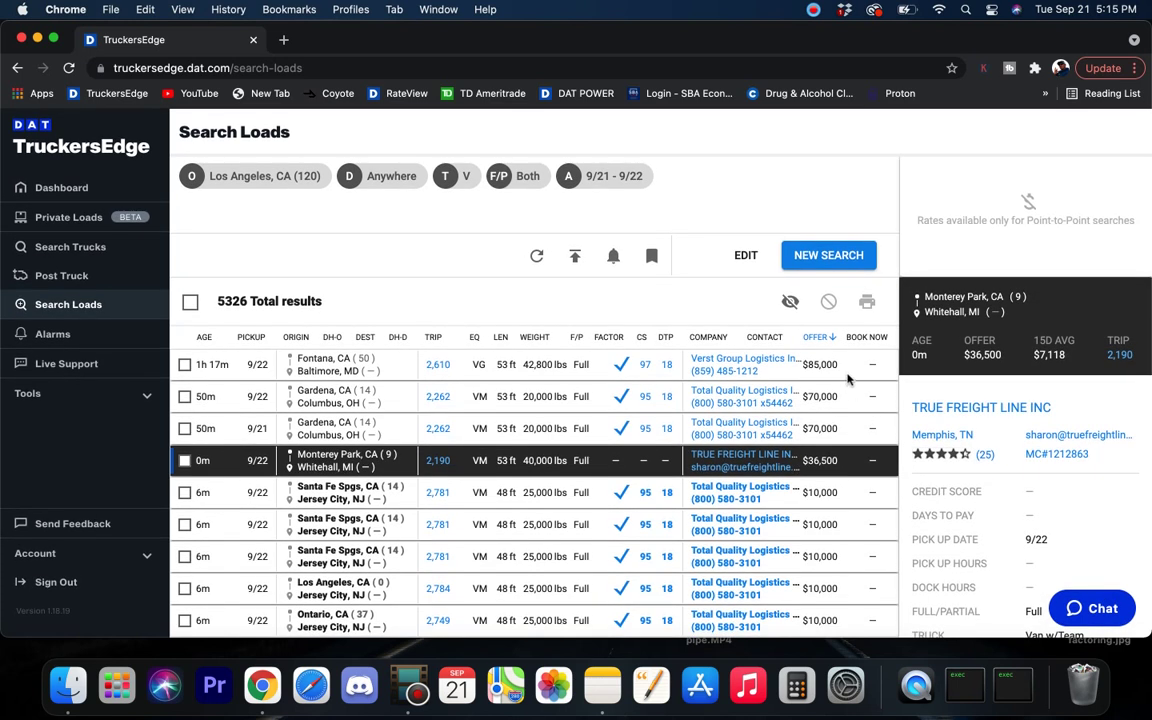
Read the full details of the Fontana to Baltimore load and the 9/22 Gardena to Columbus load
click(848, 368)
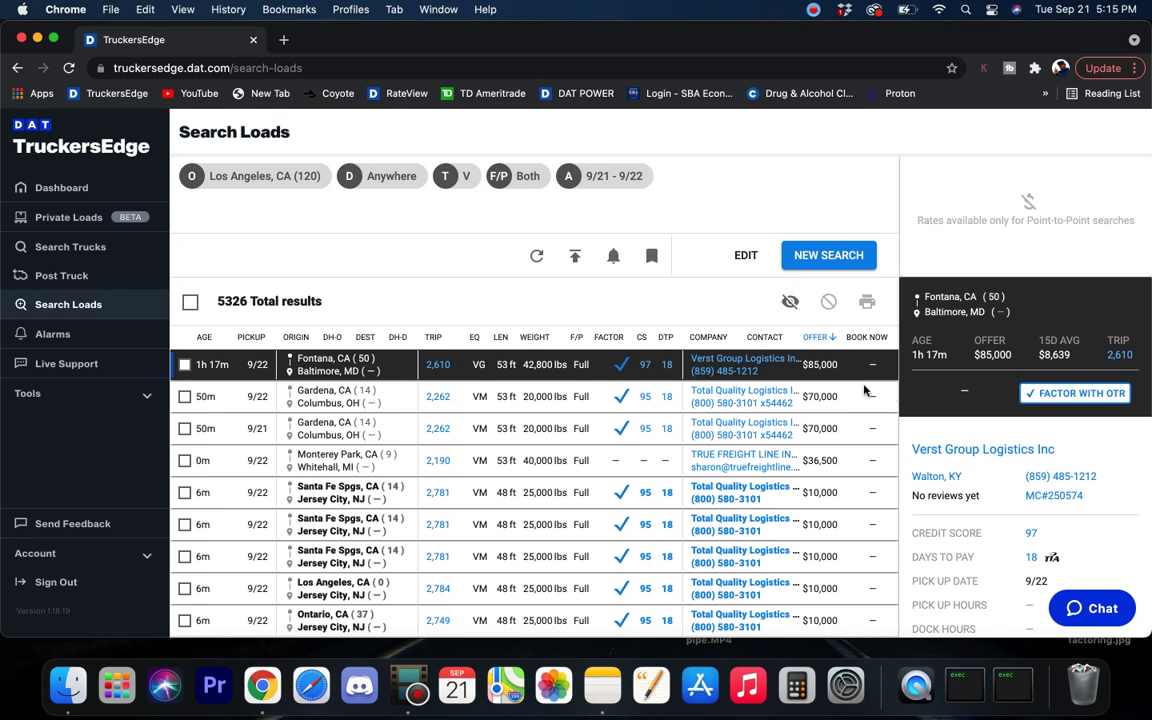
scroll(941, 426, down, 1)
scroll(960, 420, down, 5)
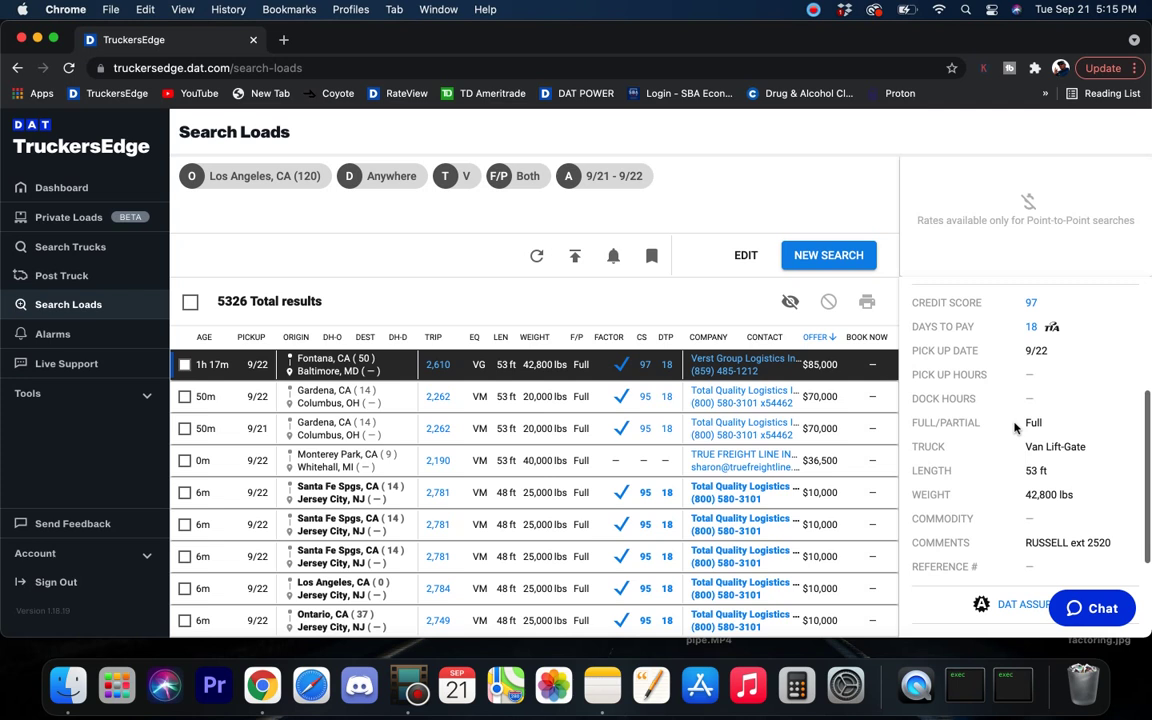
scroll(1010, 400, down, 1)
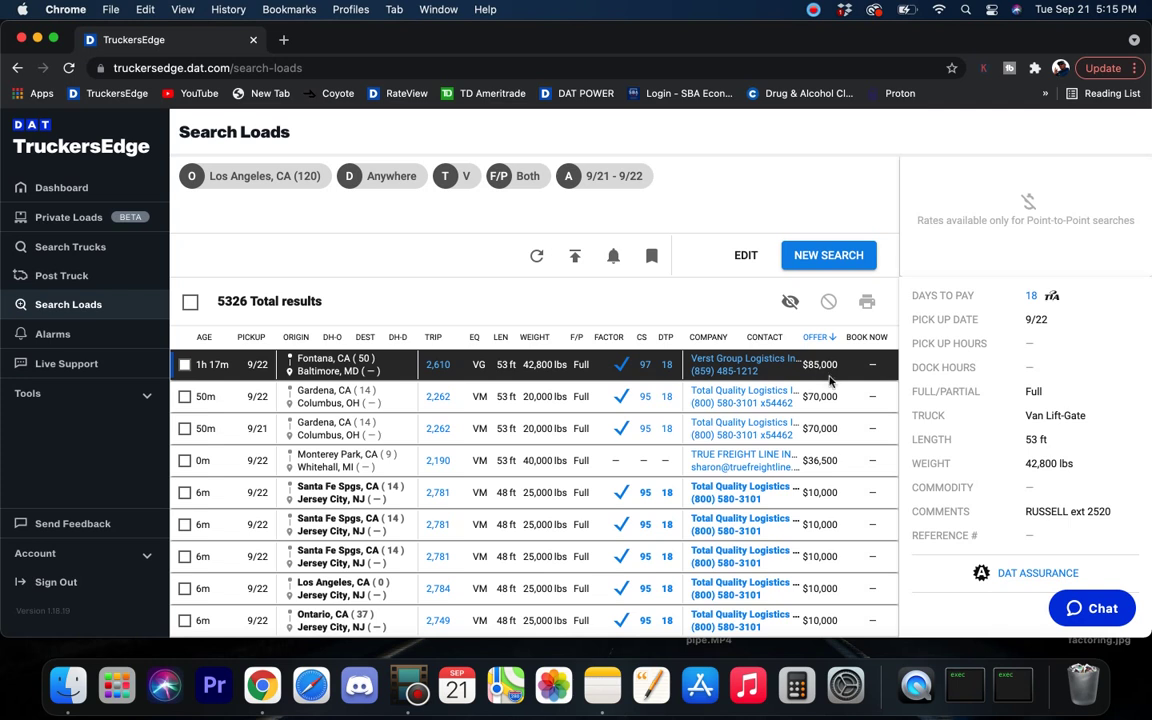
click(841, 396)
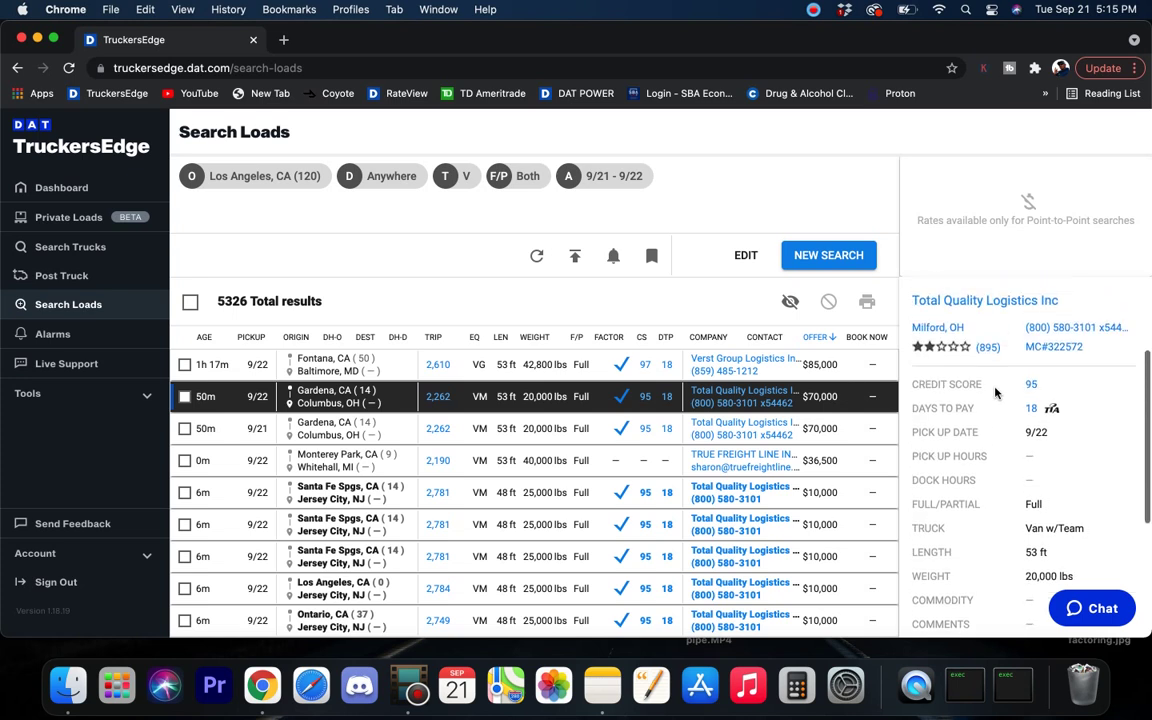
scroll(995, 400, down, 3)
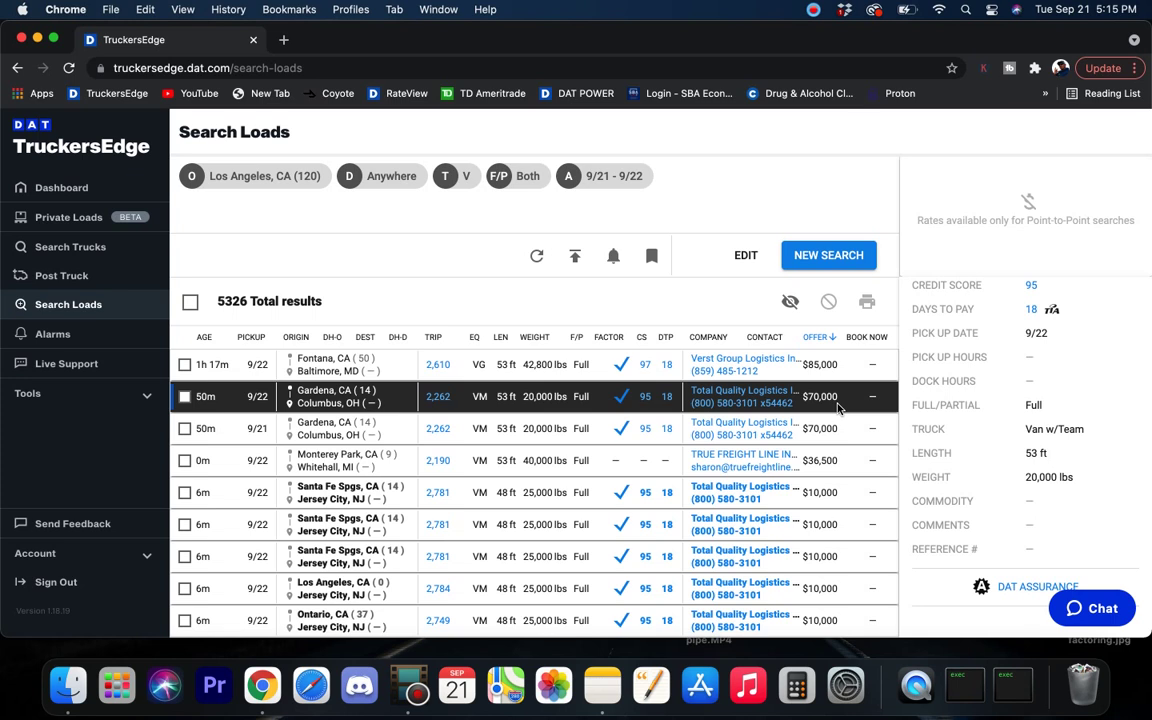
Open the first Santa Fe Springs to Jersey City load and compare its offer with the 15-day average
scroll(655, 435, down, 5)
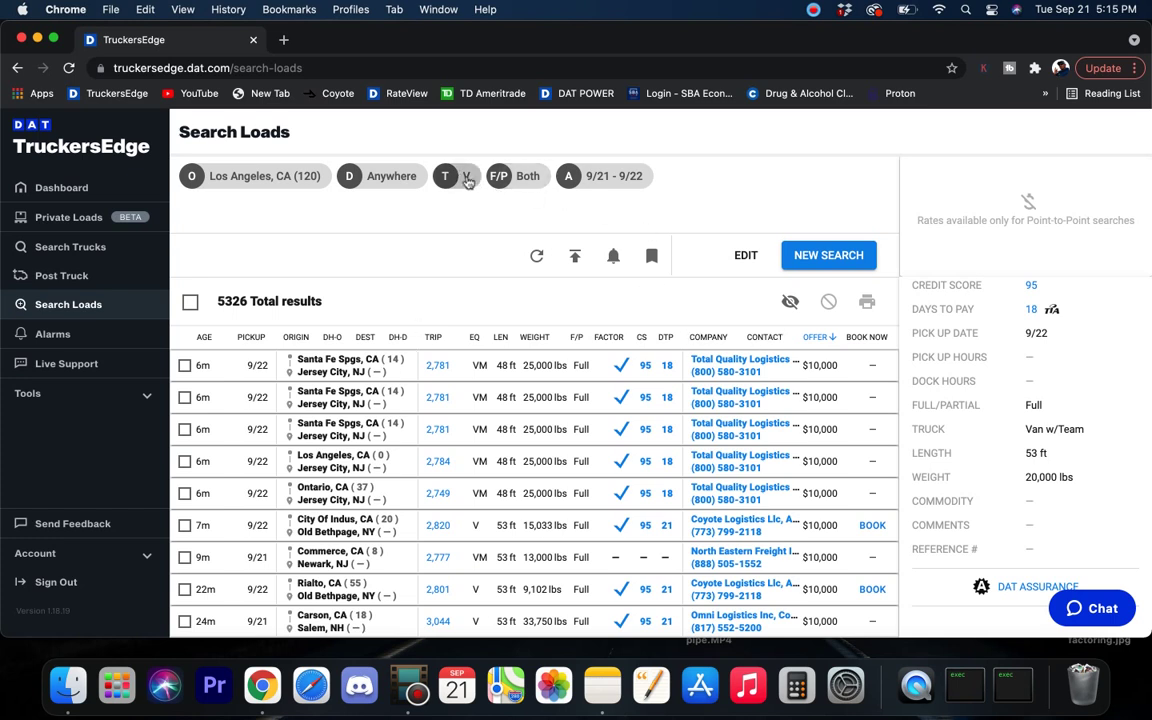
click(697, 362)
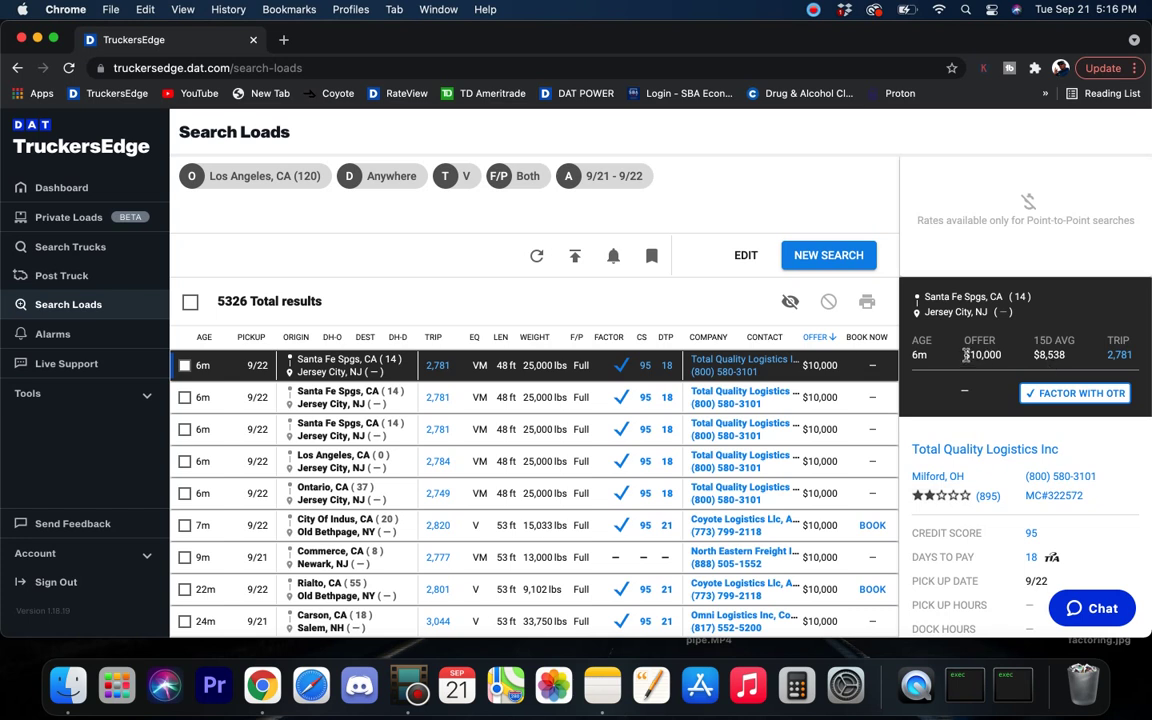
drag(966, 356, 1059, 360)
click(1016, 354)
Open the City of Industry to Old Bethpage load, view its trip route on the mileage map, and close the map
scroll(716, 466, down, 3)
scroll(690, 420, up, 1)
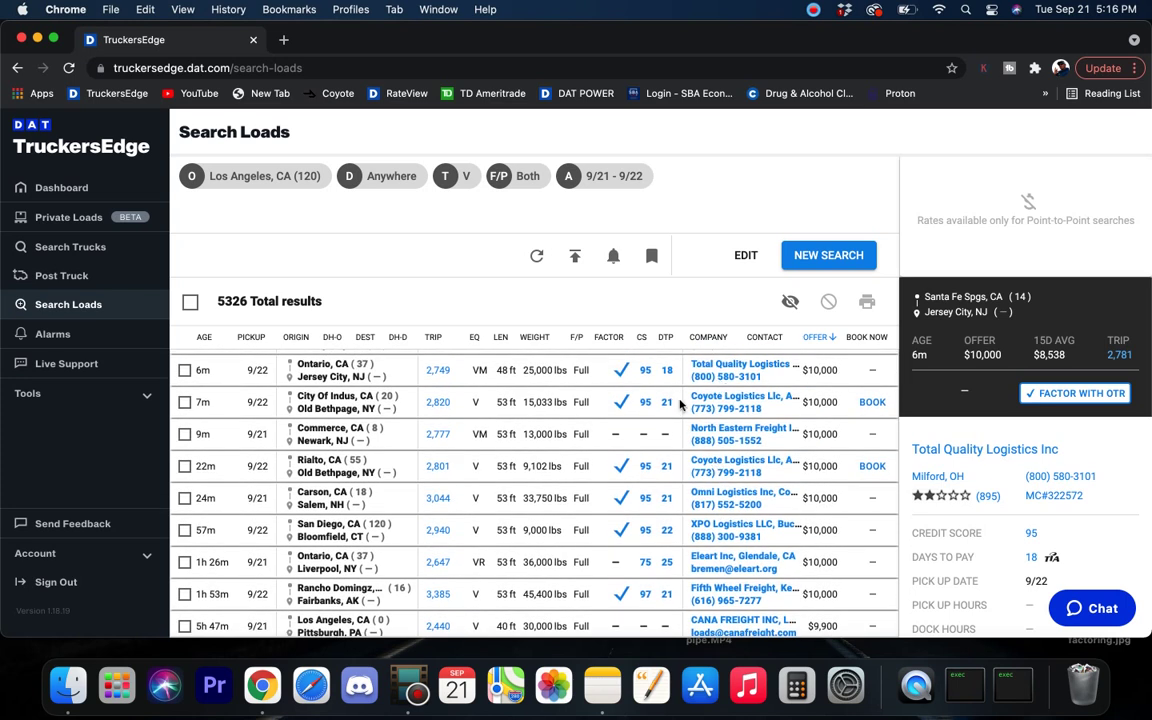
click(680, 403)
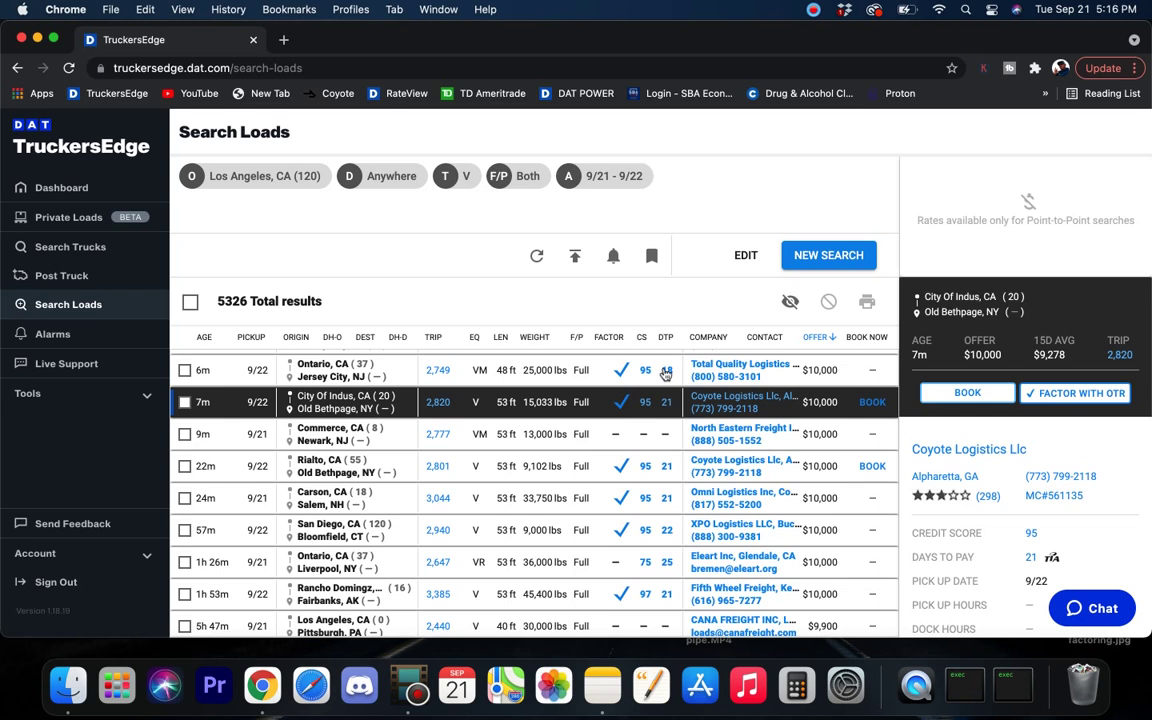
click(437, 404)
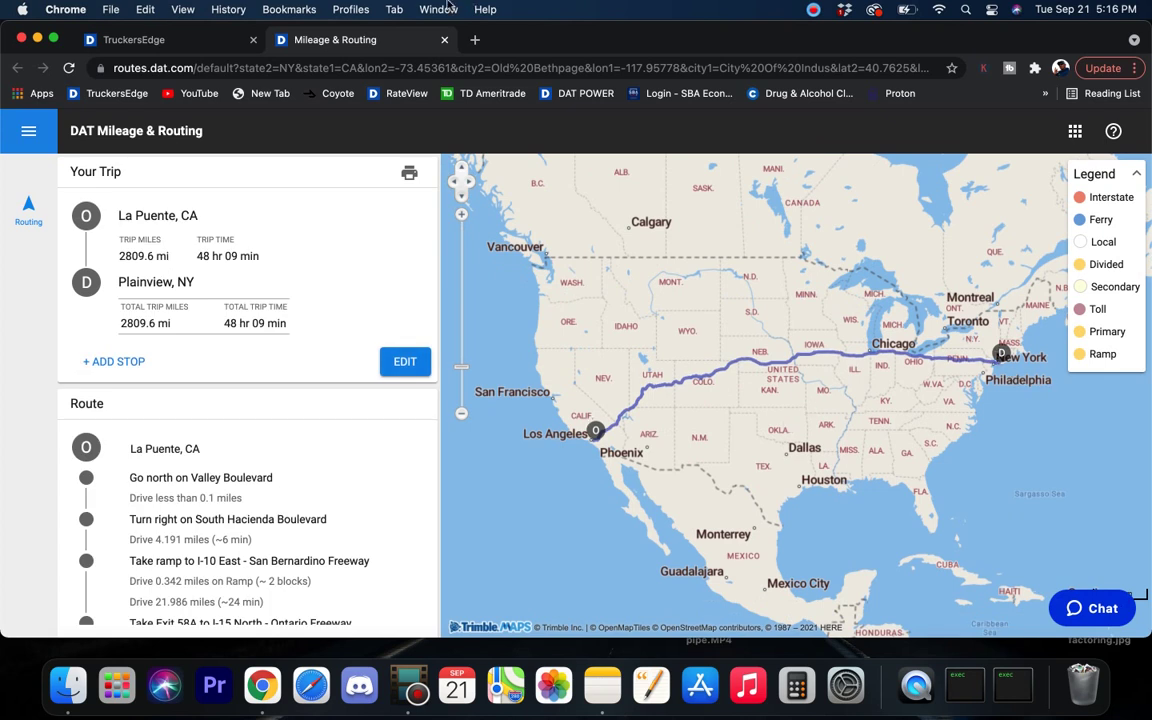
click(444, 40)
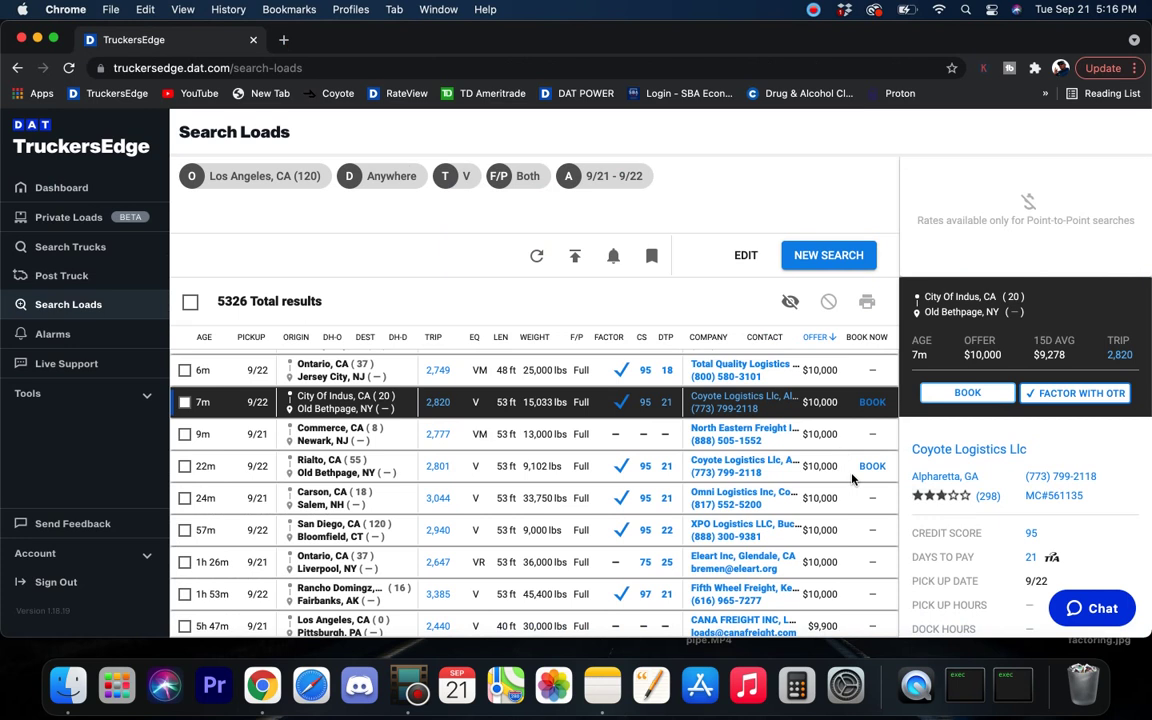
Look through the Los Angeles van loads in descending order of offer, down to the $8,800 ones
scroll(693, 527, down, 10)
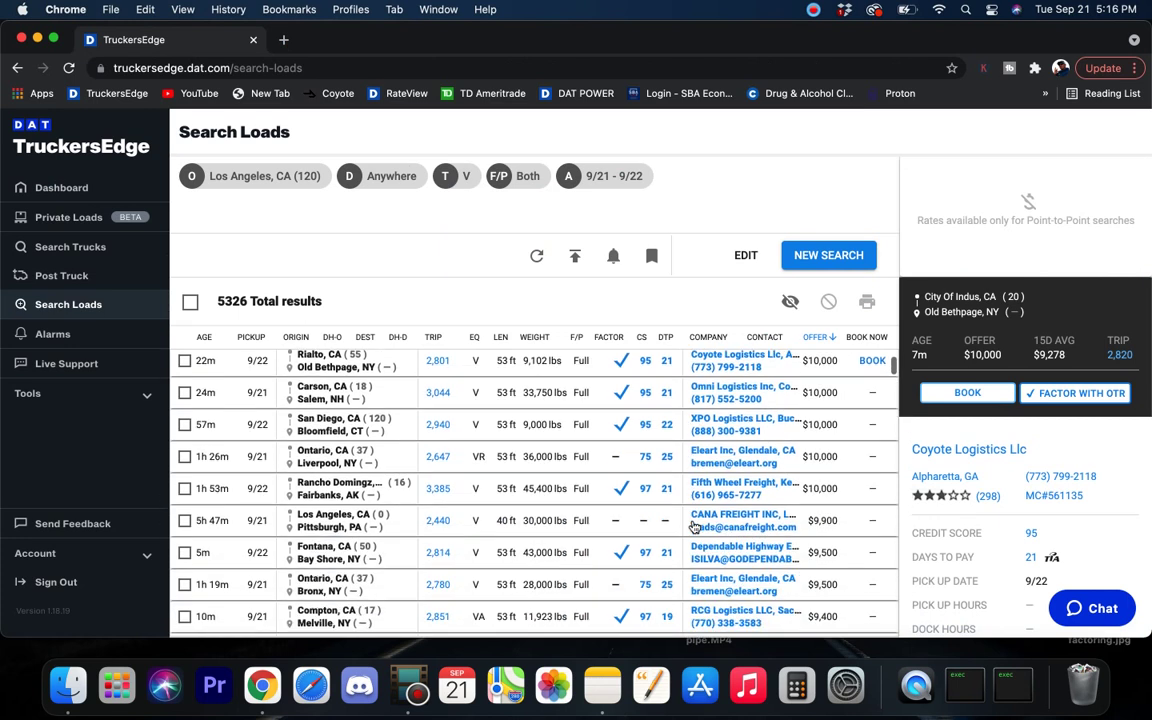
scroll(693, 527, down, 10)
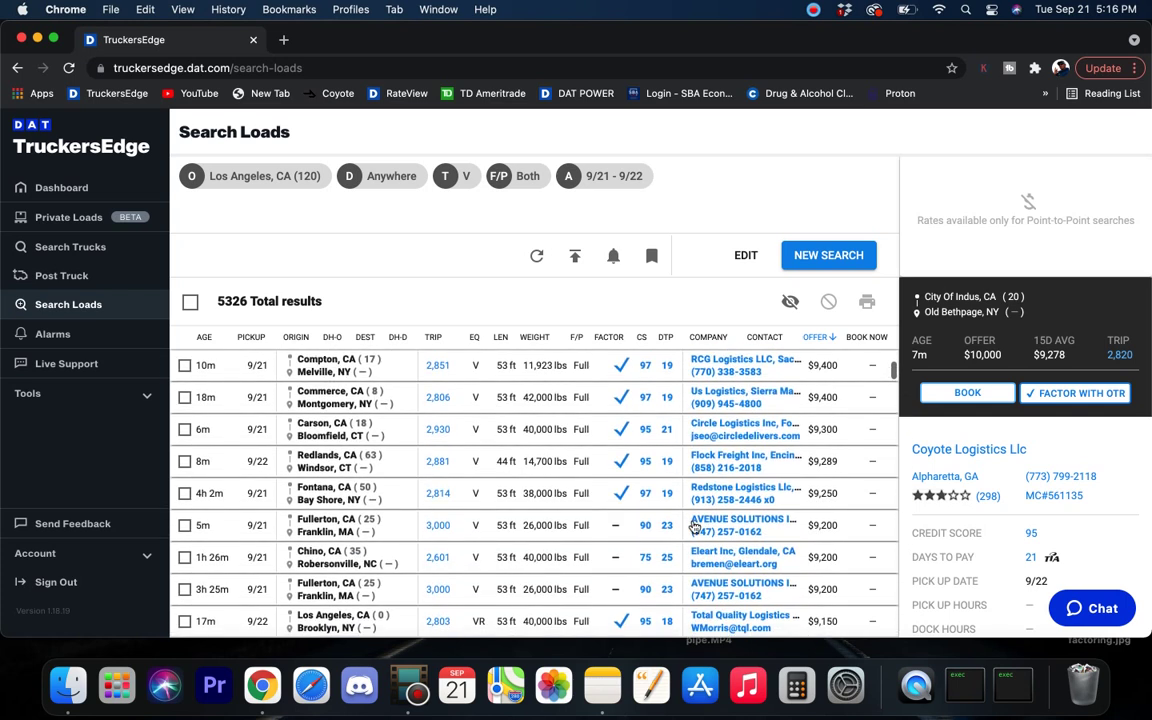
scroll(693, 527, down, 10)
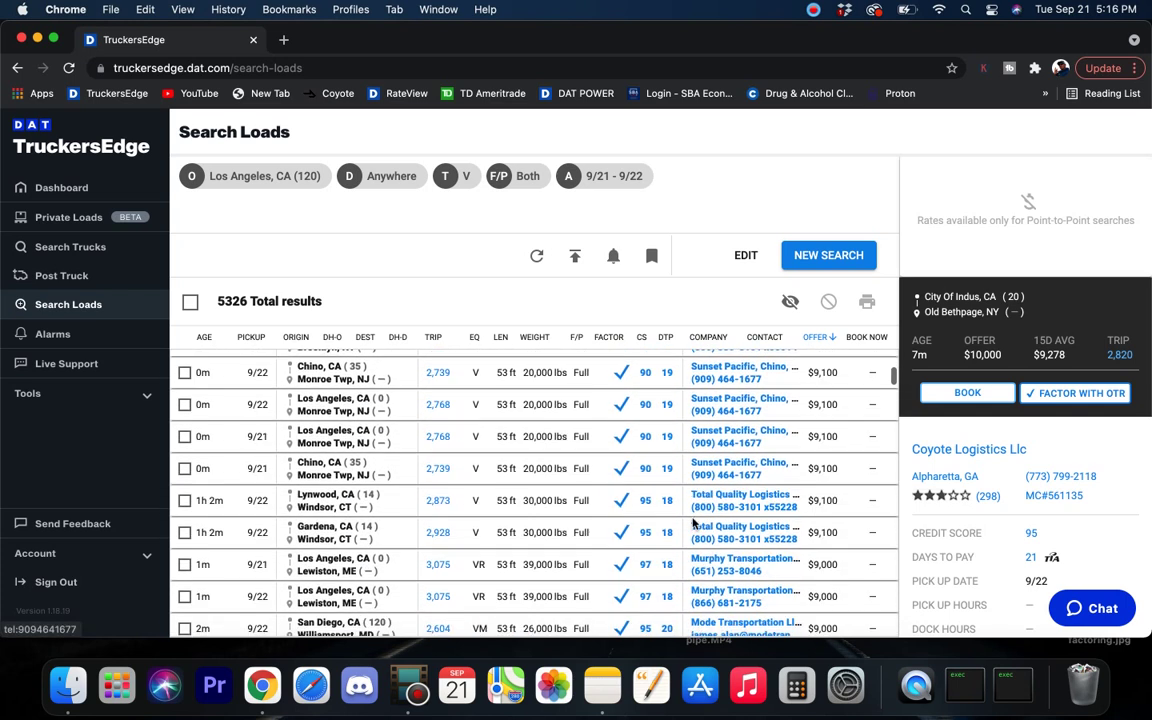
scroll(693, 527, down, 10)
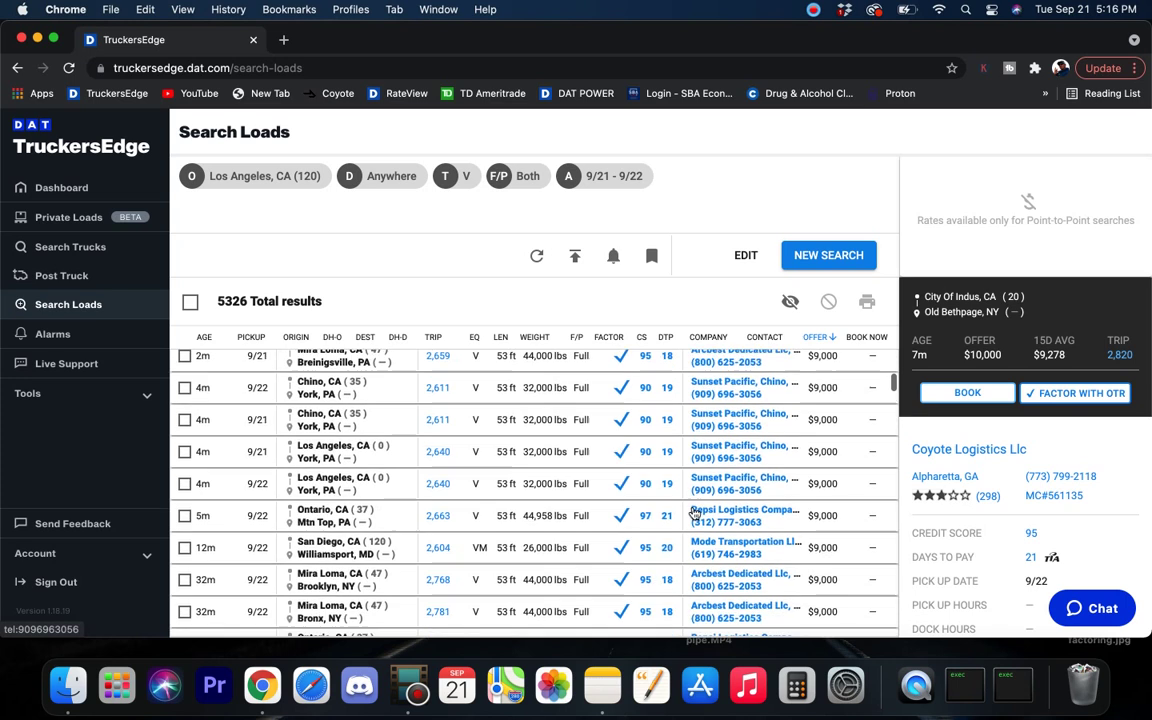
scroll(693, 508, down, 5)
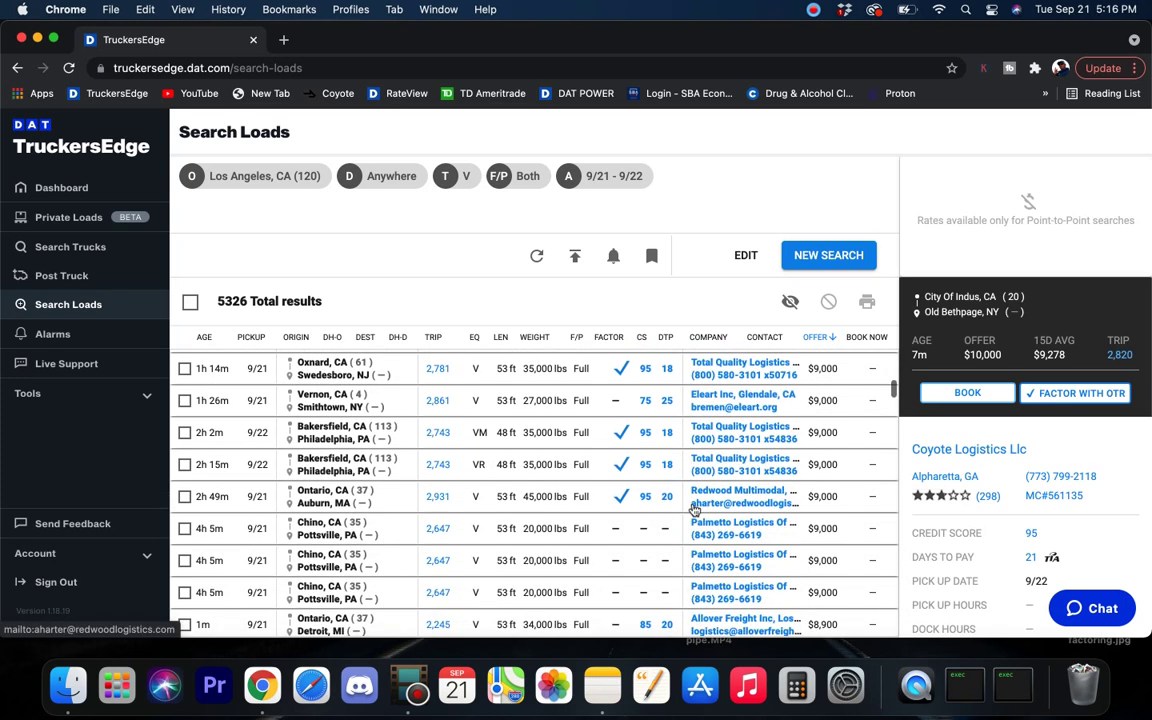
scroll(693, 508, down, 3)
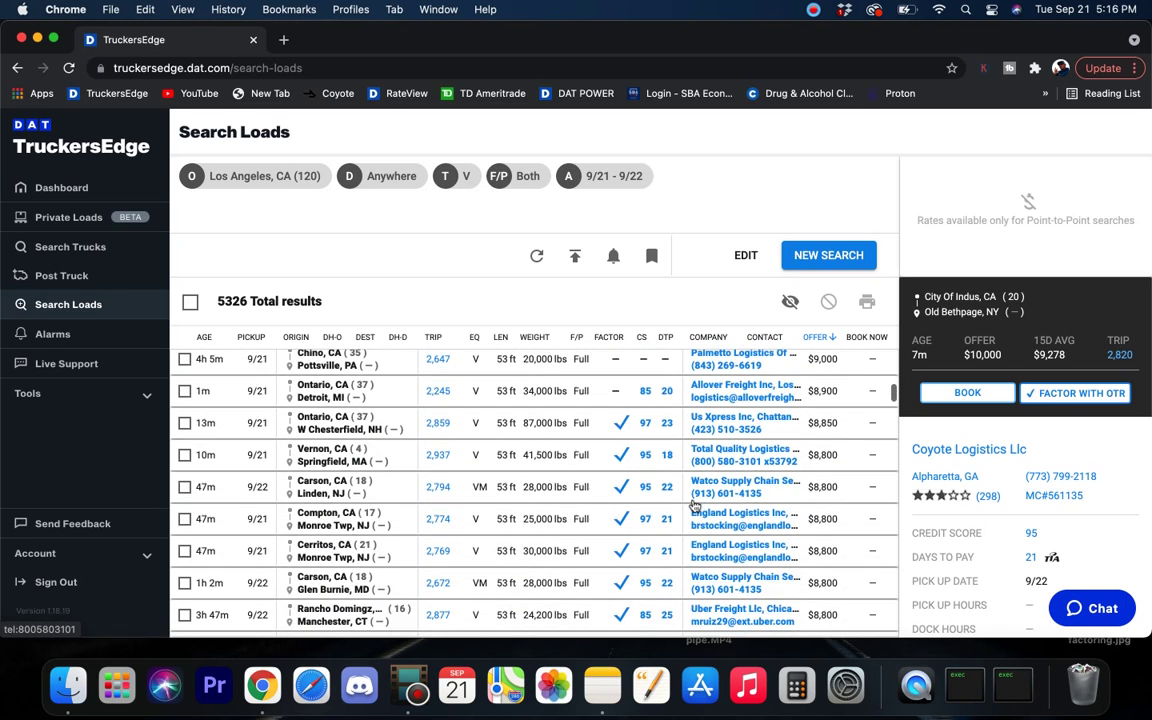
Start a new load search and replace the origin with Tracy, CA
click(823, 254)
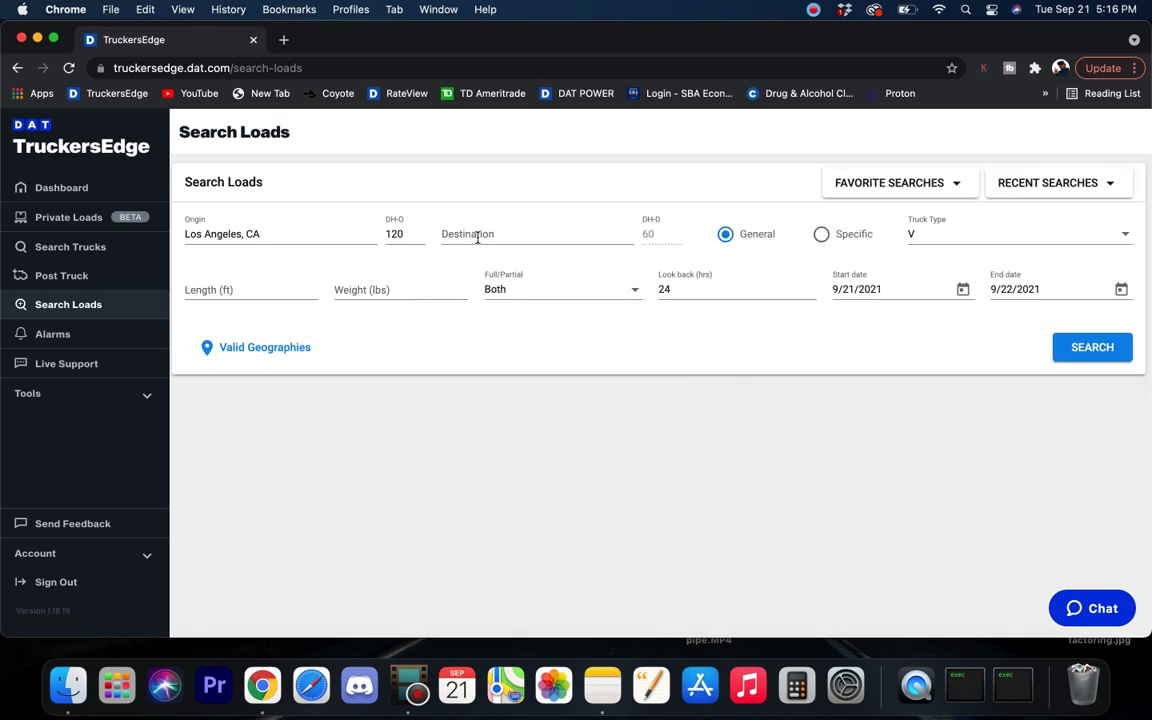
click(282, 233)
key(BackSpace)
key(BackSpace)
key(BackSpace)
key(BackSpace)
key(BackSpace)
key(BackSpace)
key(BackSpace)
key(BackSpace)
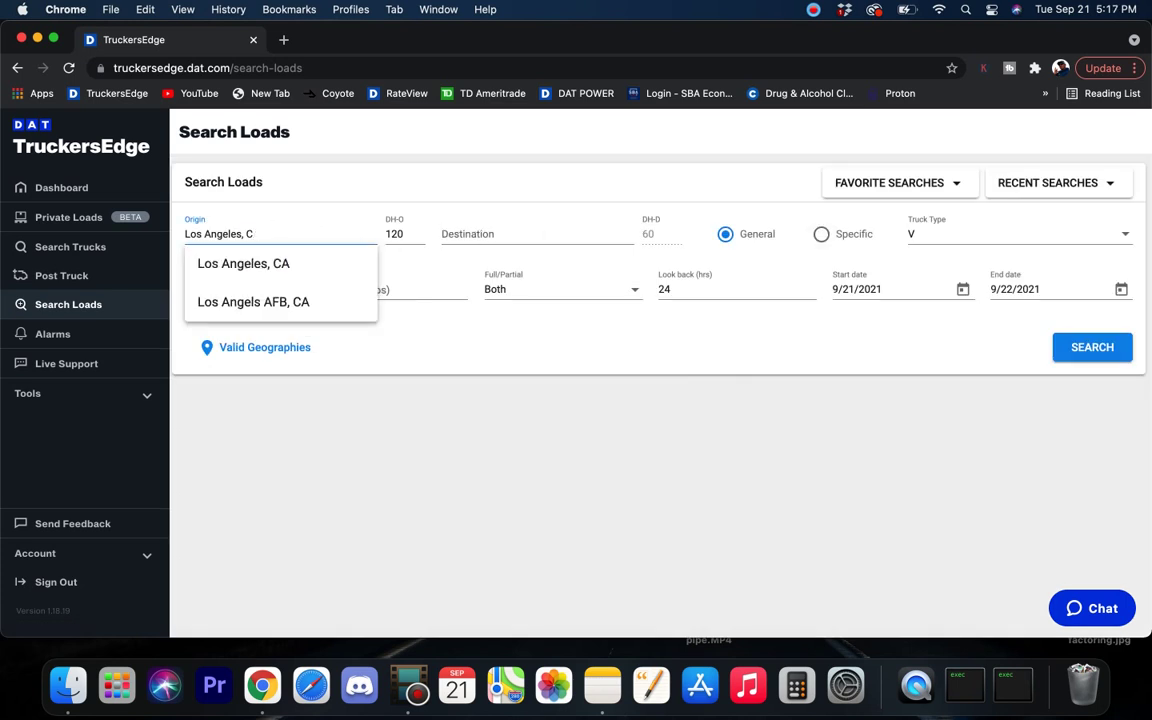
key(BackSpace)
key(BackSpace)
key(BackSpace)
key(BackSpace)
key(BackSpace)
key(BackSpace)
key(BackSpace)
text(tracy)
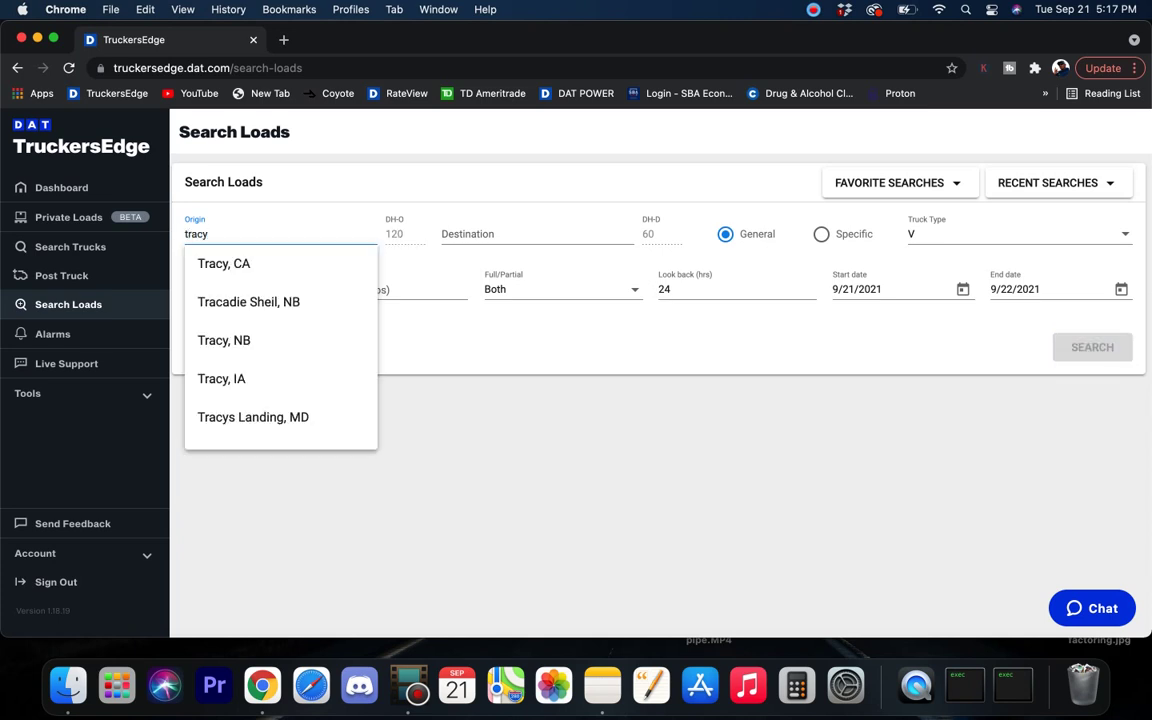
click(244, 272)
Set the origin deadhead to 180 miles and run the Tracy load search
click(401, 235)
key(BackSpace)
key(BackSpace)
text(18)
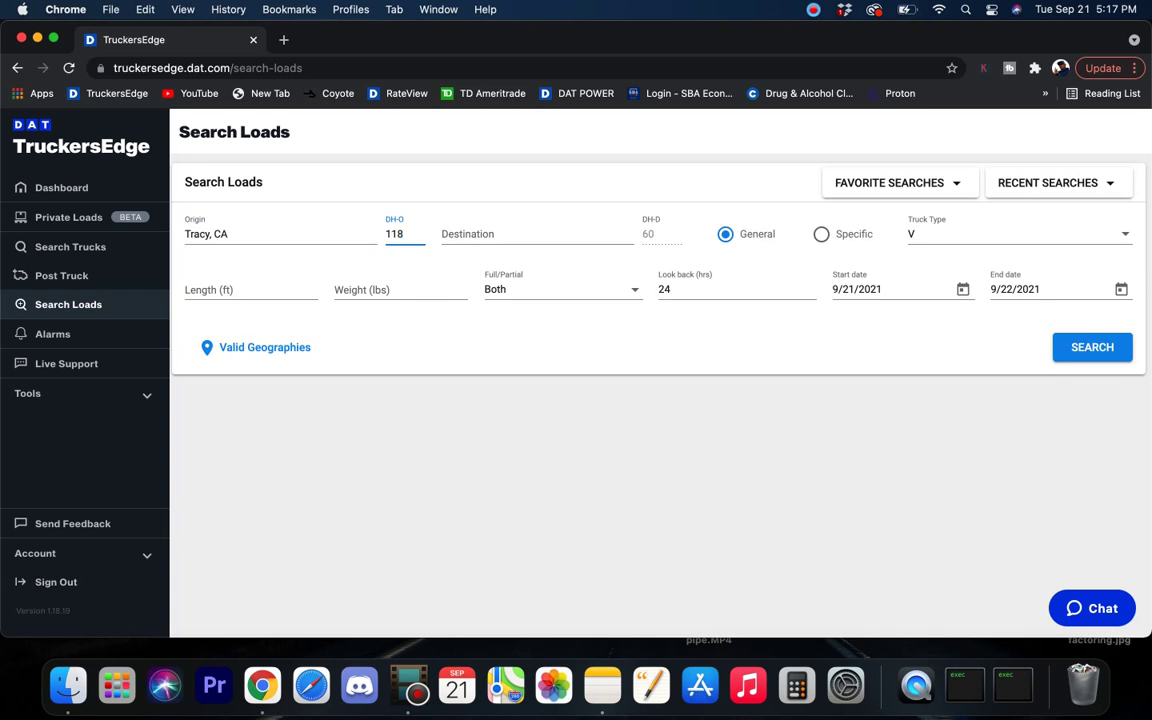
key(BackSpace)
text(80)
click(1087, 350)
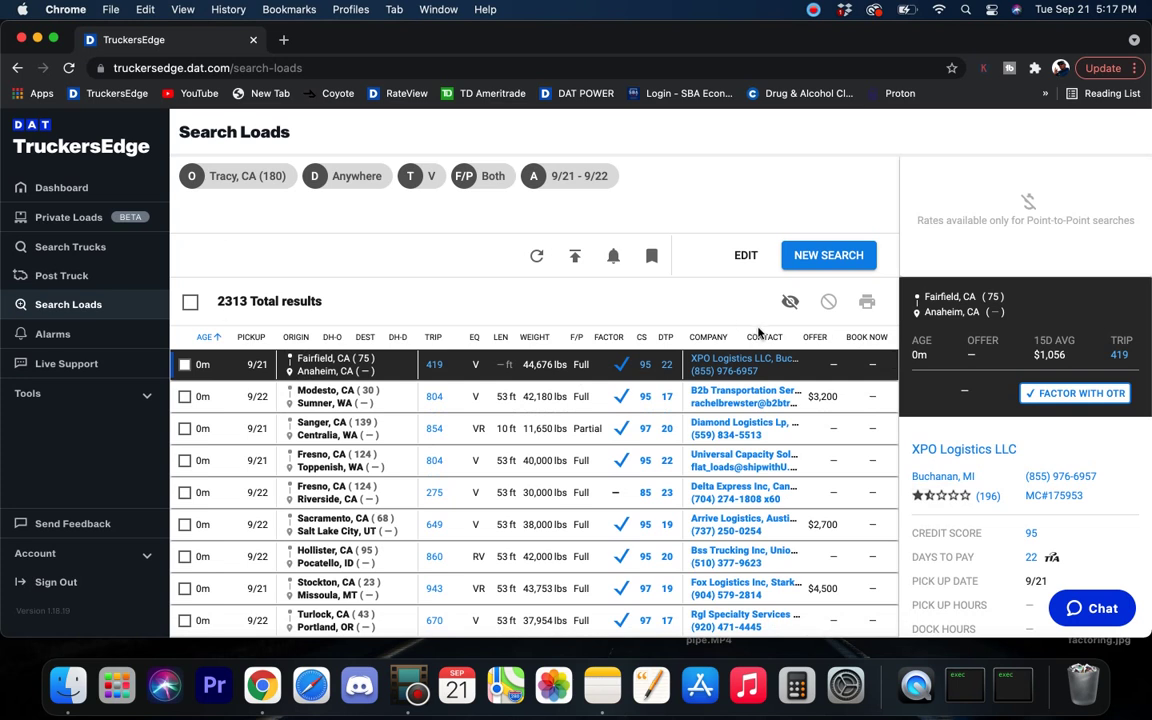
Sort the Tracy loads by highest offer and compare the Stockton to Staten Island and Livermore to Orlando offers with their averages
click(815, 338)
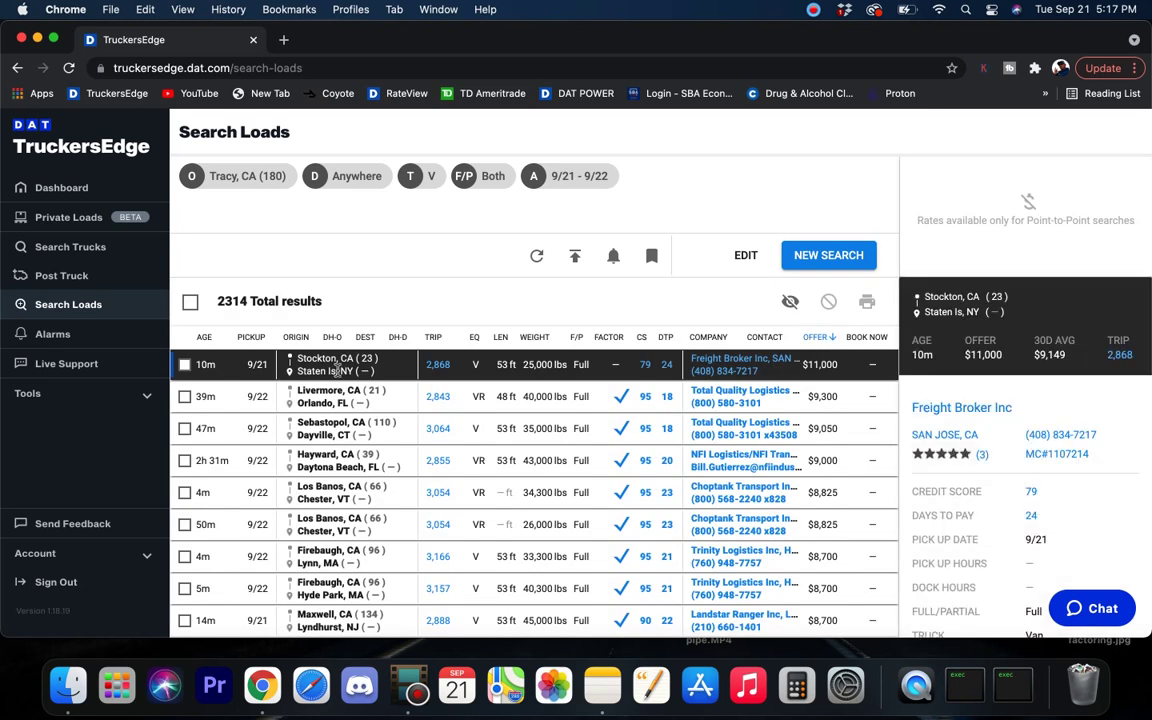
mouse_move(1061, 362)
click(466, 400)
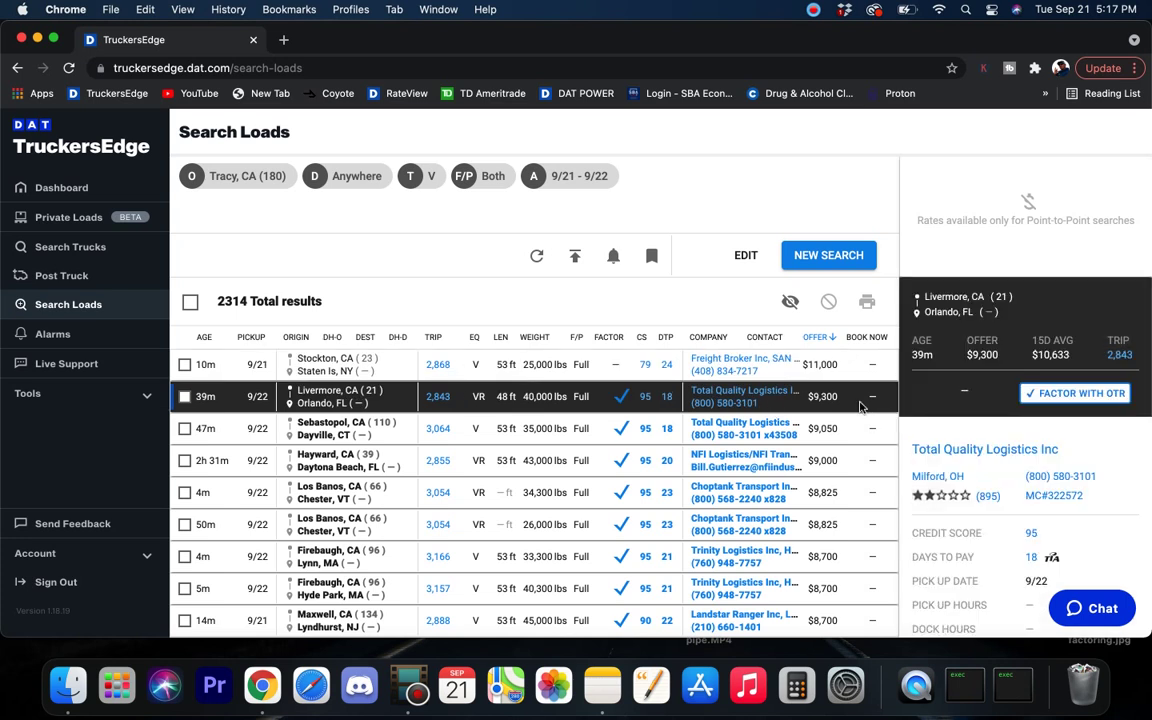
mouse_move(1066, 363)
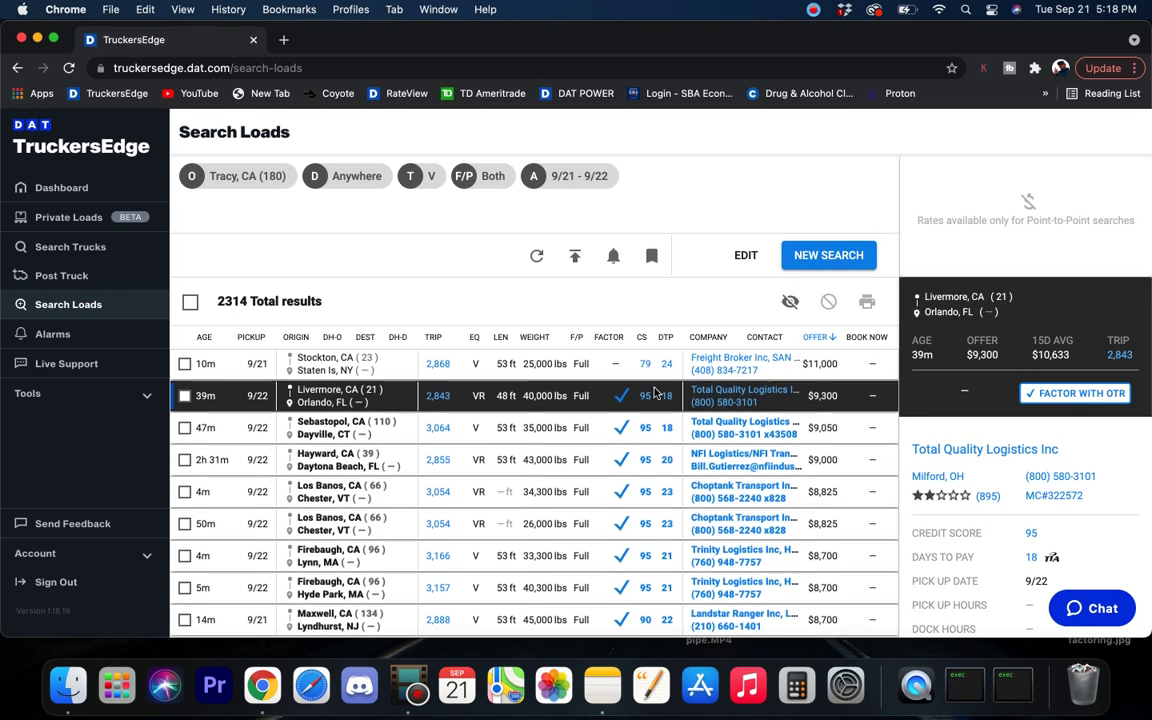
scroll(655, 393, down, 1)
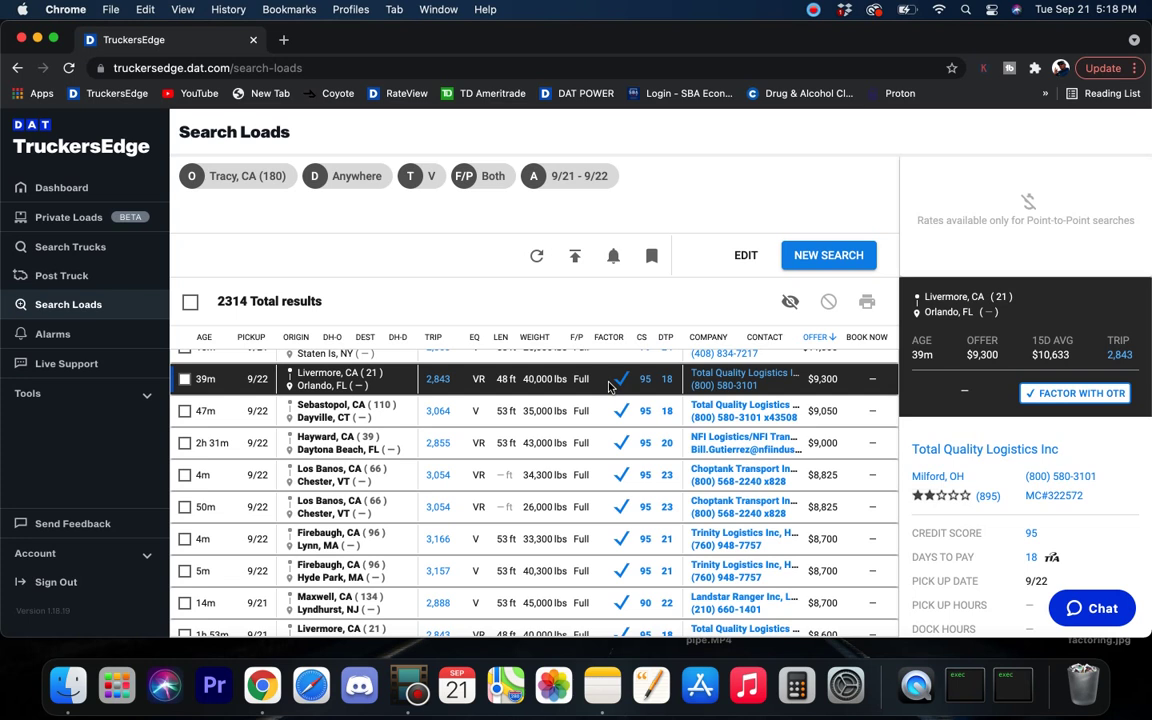
scroll(586, 455, down, 5)
scroll(586, 455, down, 5)
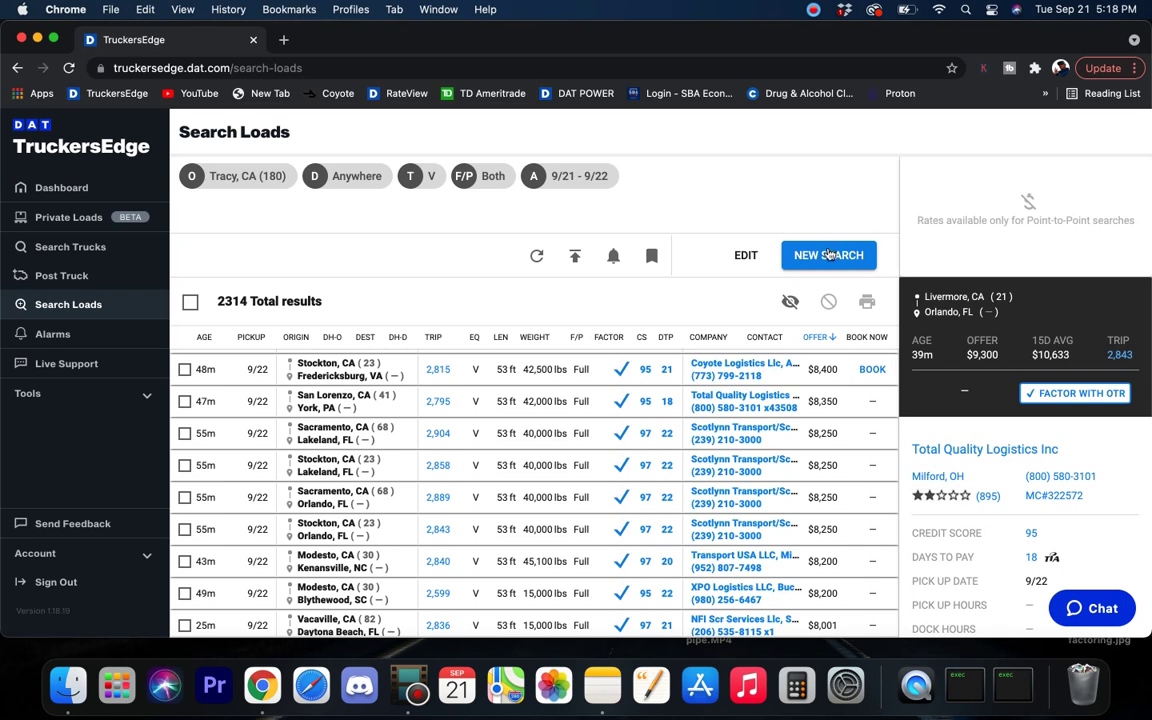
Start a new load search with Seattle, WA as the origin
click(828, 255)
drag(239, 231, 90, 234)
key(BackSpace)
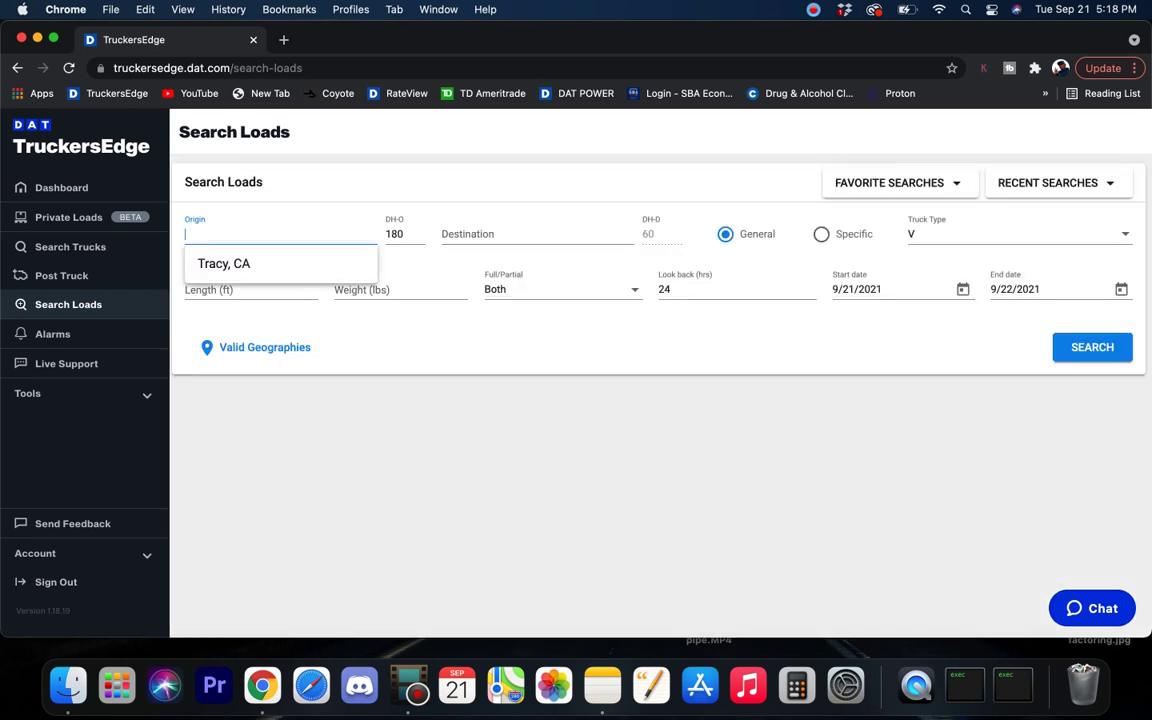
text(seattl)
key(BackSpace)
key(BackSpace)
text(le)
click(229, 263)
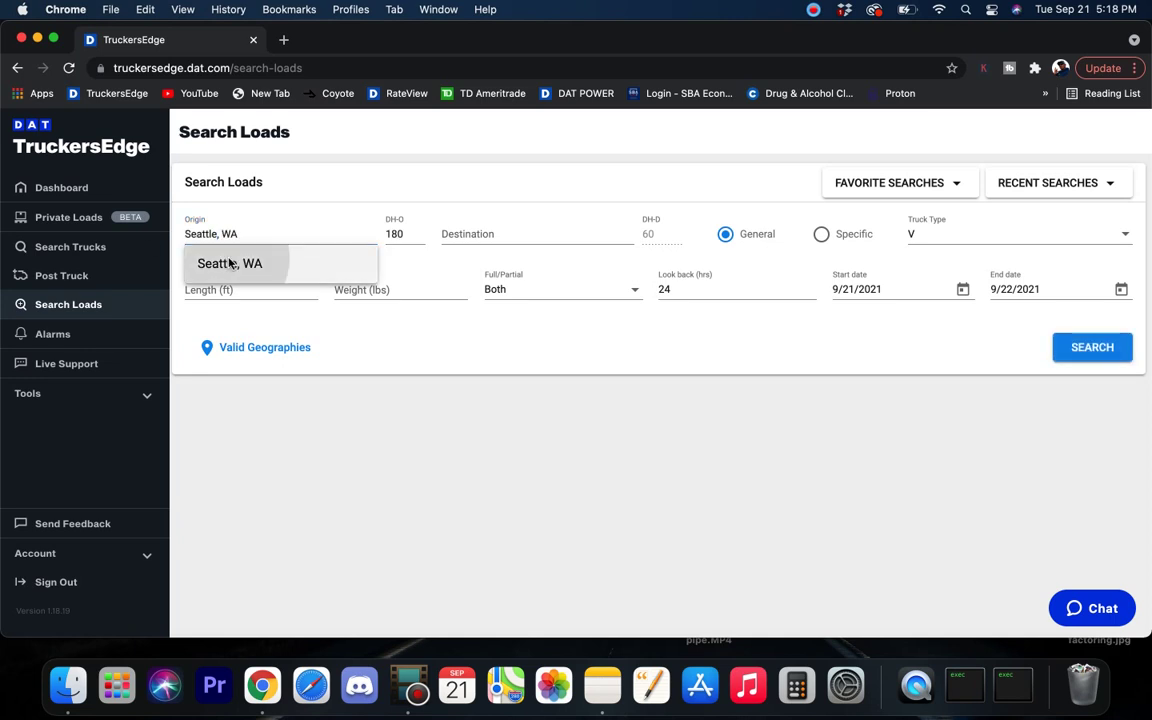
Set the origin deadhead to 120 miles, run the Seattle search, and highlight its total results count
click(413, 233)
key(BackSpace)
key(BackSpace)
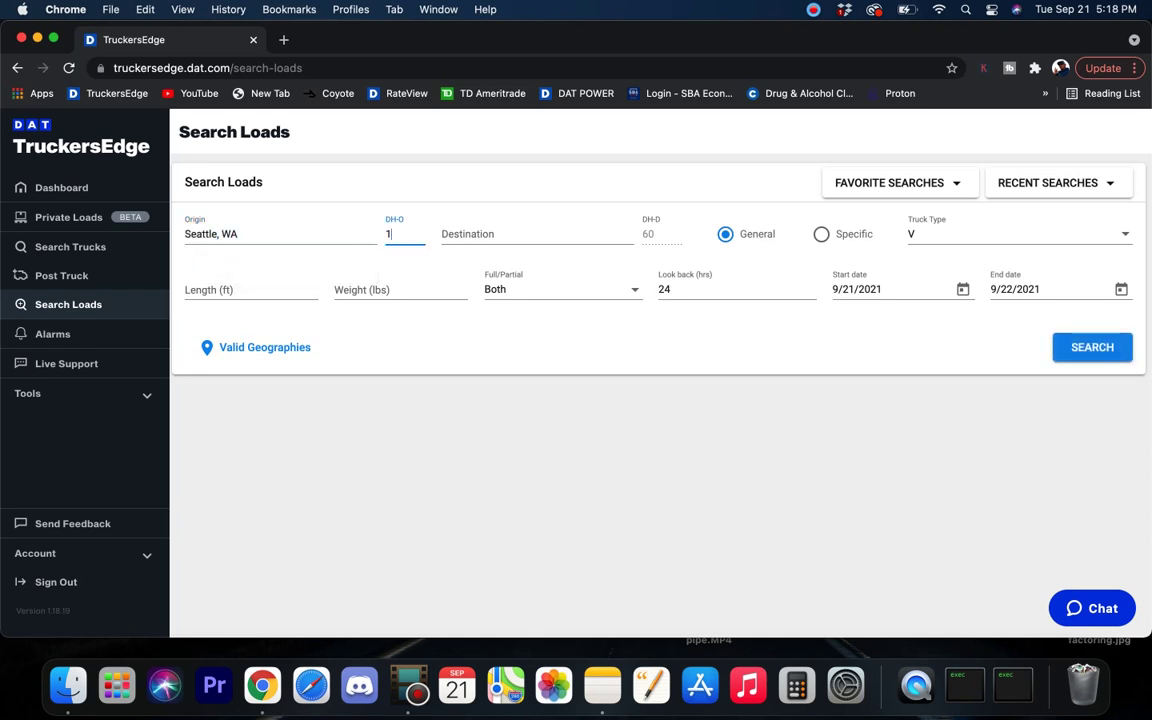
text(20)
click(1085, 345)
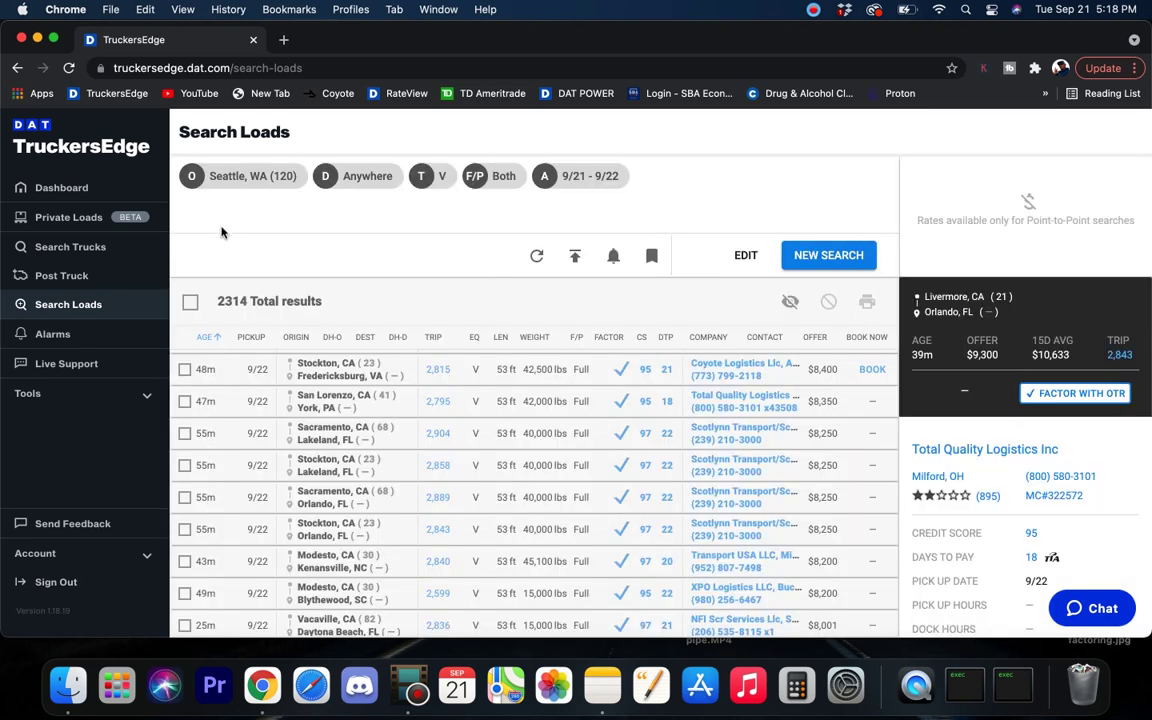
drag(217, 301, 278, 308)
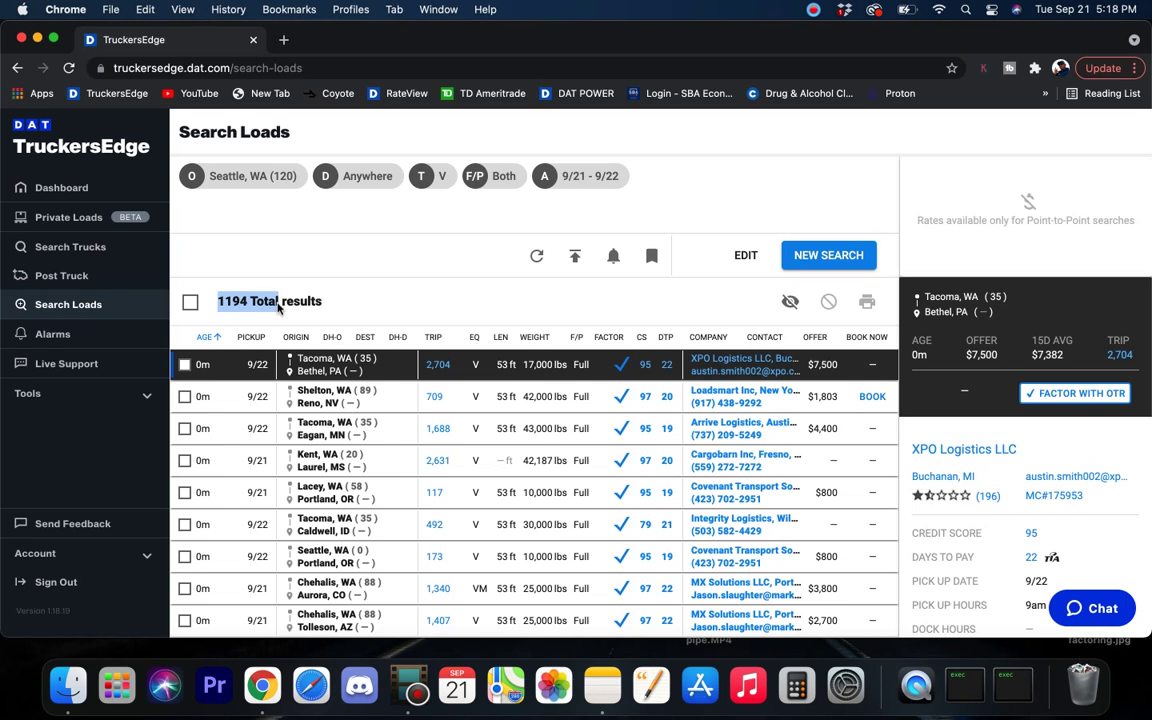
Sort the Seattle loads by highest offer and check the Lacey to Madison load's offer against its 15-day average and rate per mile
click(815, 339)
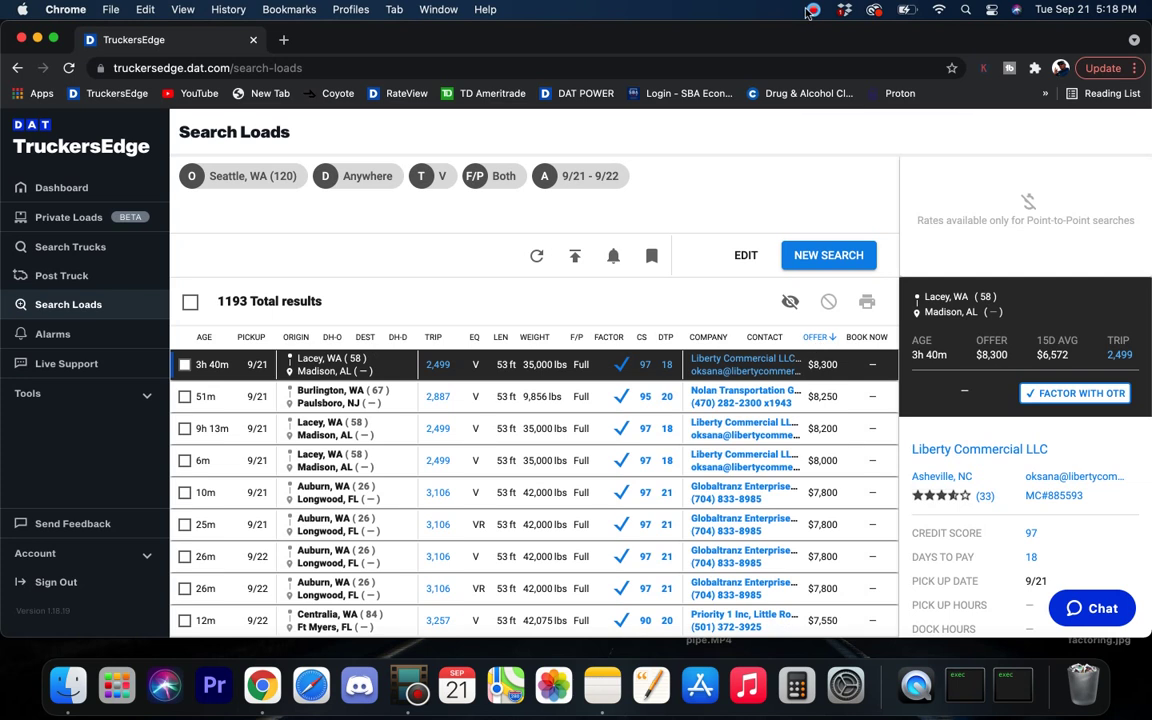
click(808, 11)
click(615, 218)
scroll(470, 395, down, 2)
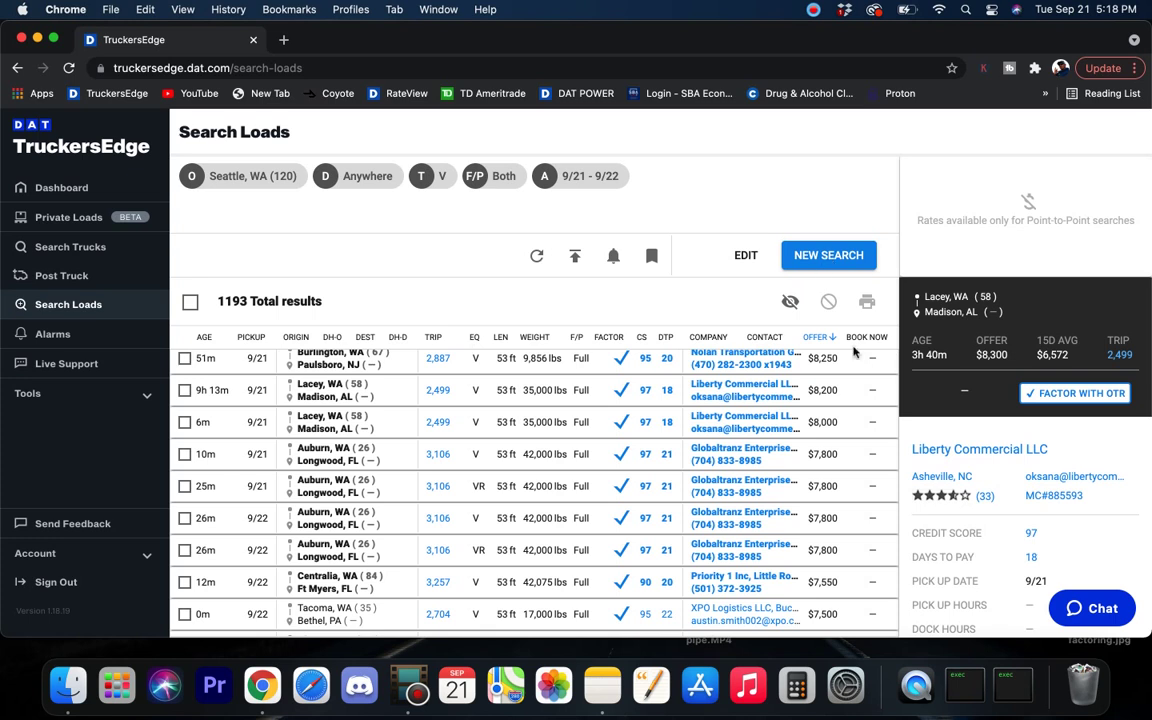
scroll(762, 386, up, 2)
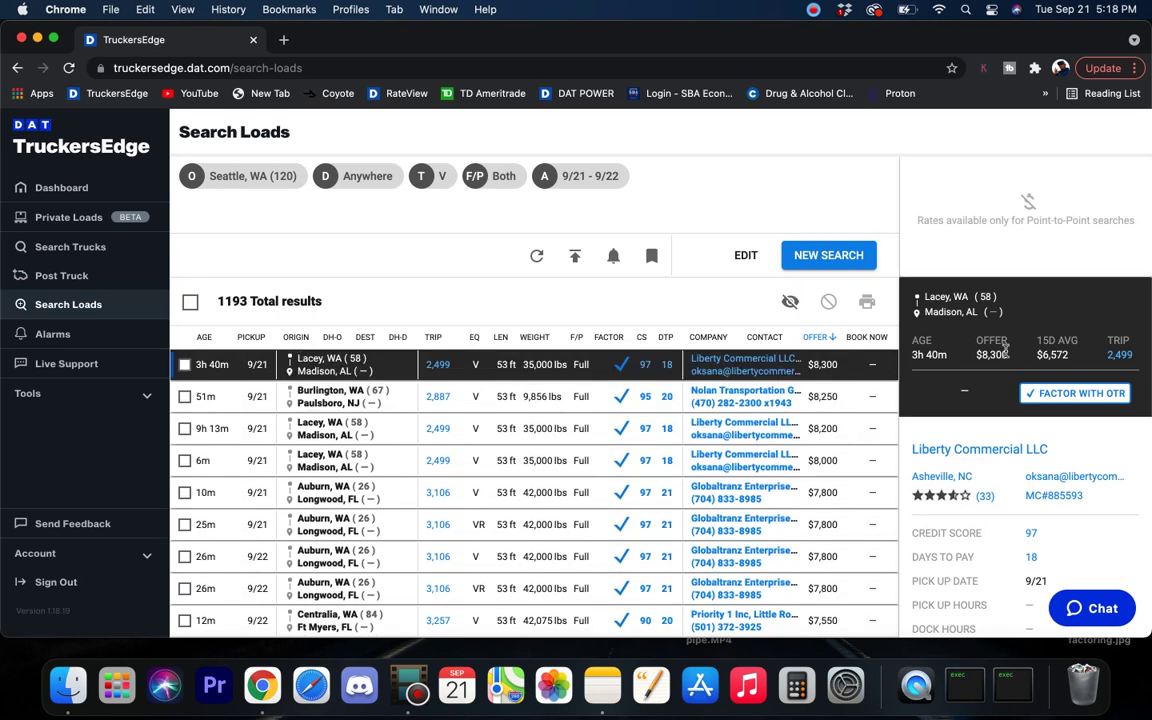
mouse_move(1057, 360)
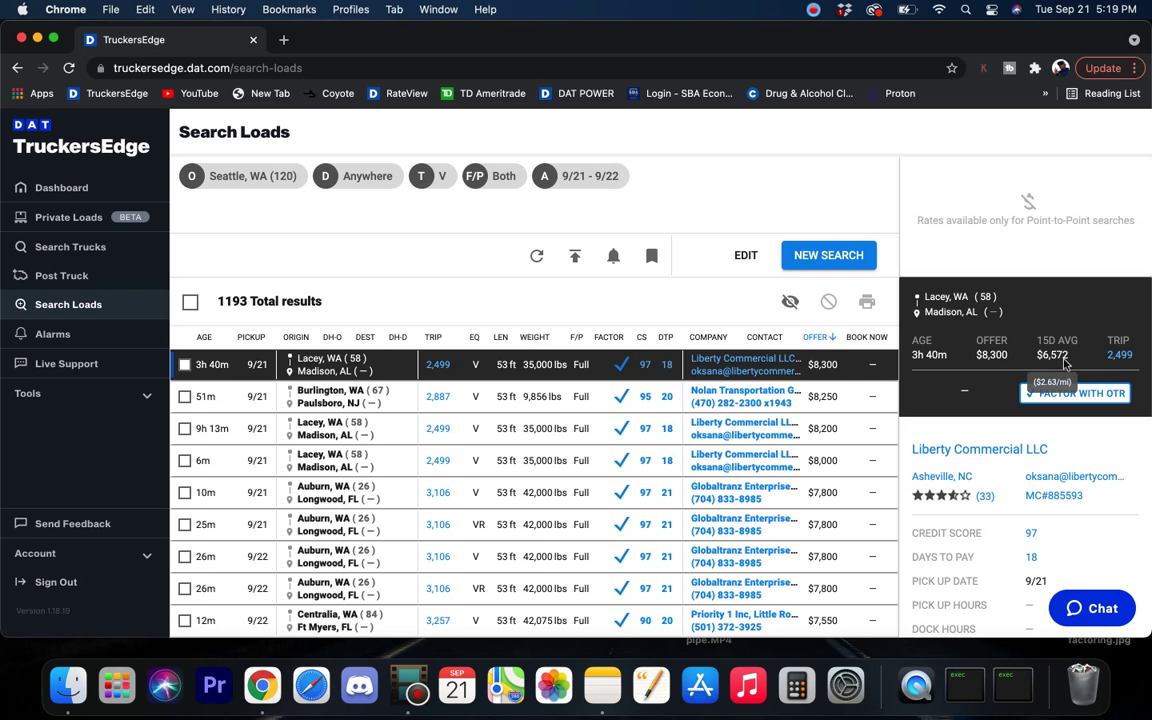
scroll(610, 460, down, 5)
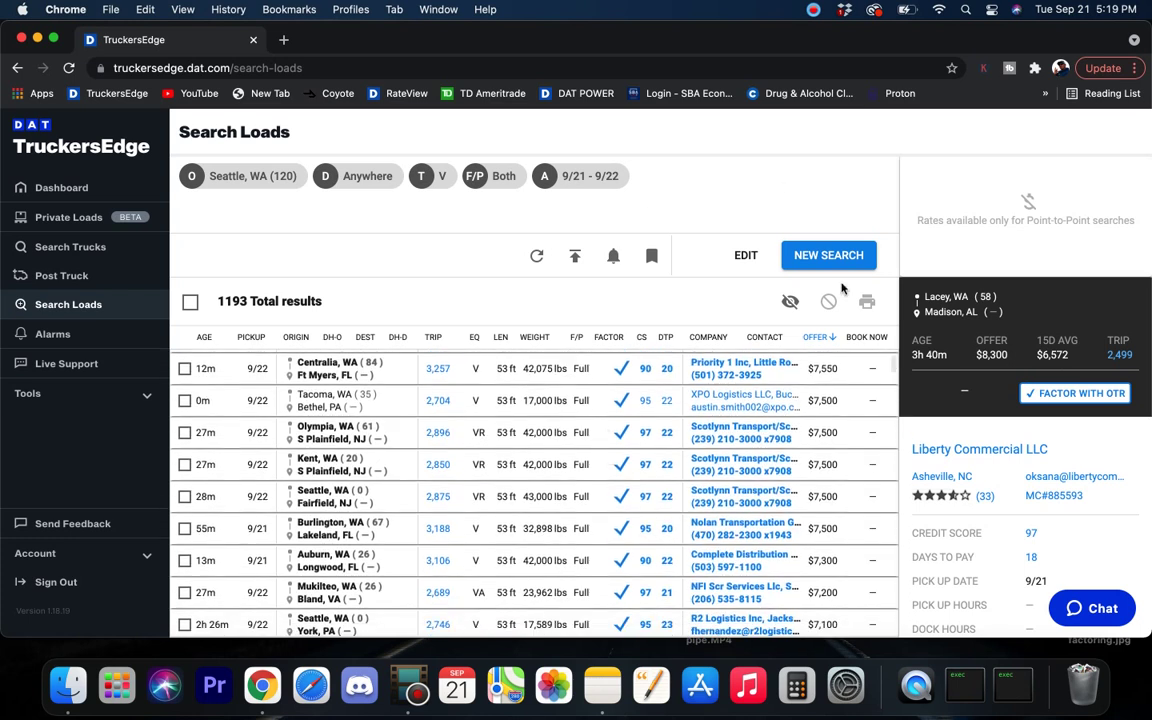
Edit the search to use Kansas City, MO as the origin and run it
click(745, 255)
drag(239, 232, 137, 235)
key(BackSpace)
text(kansa)
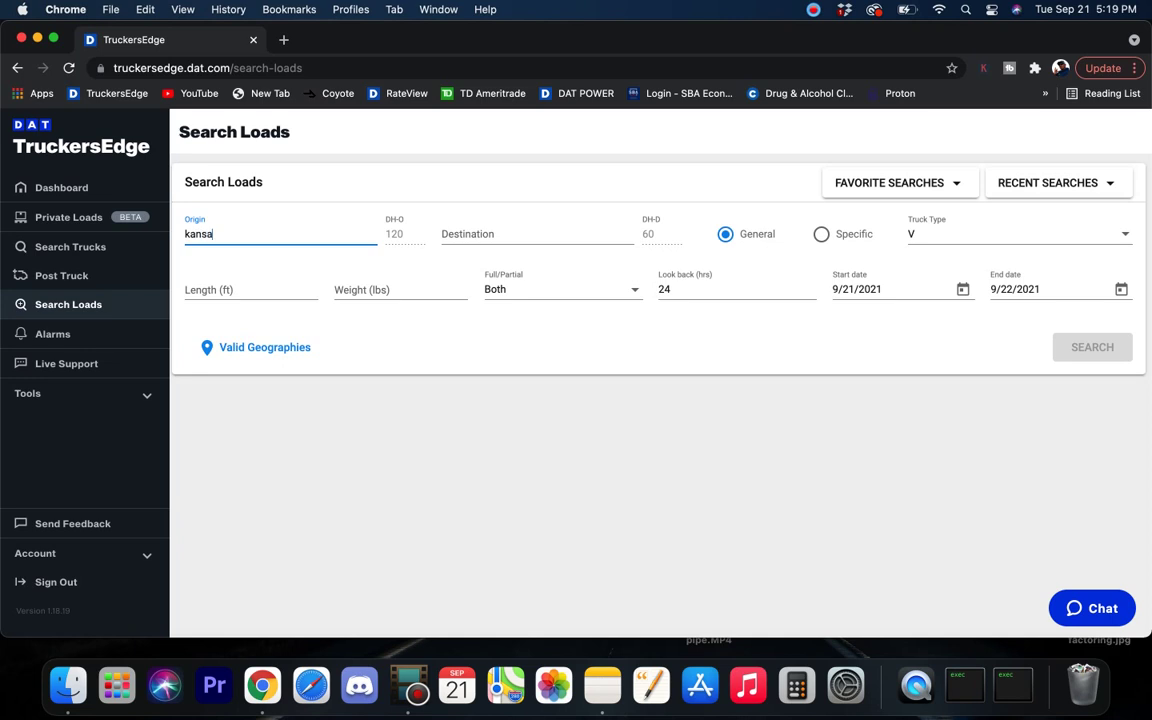
text(s city)
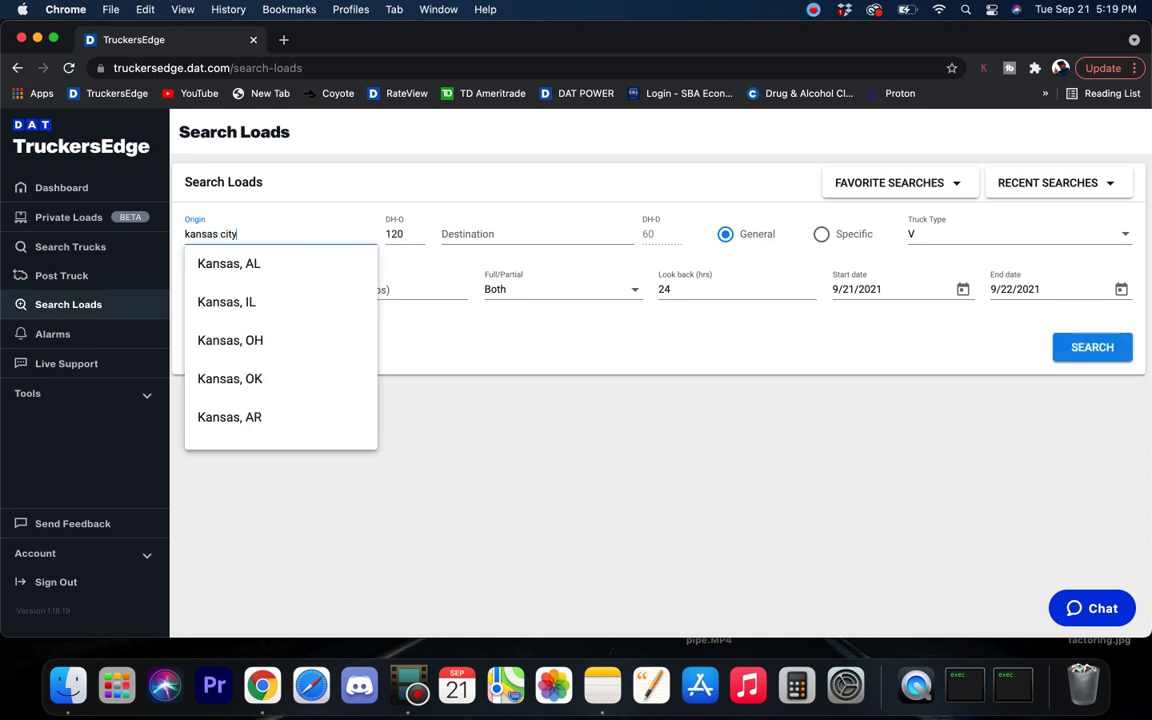
click(228, 262)
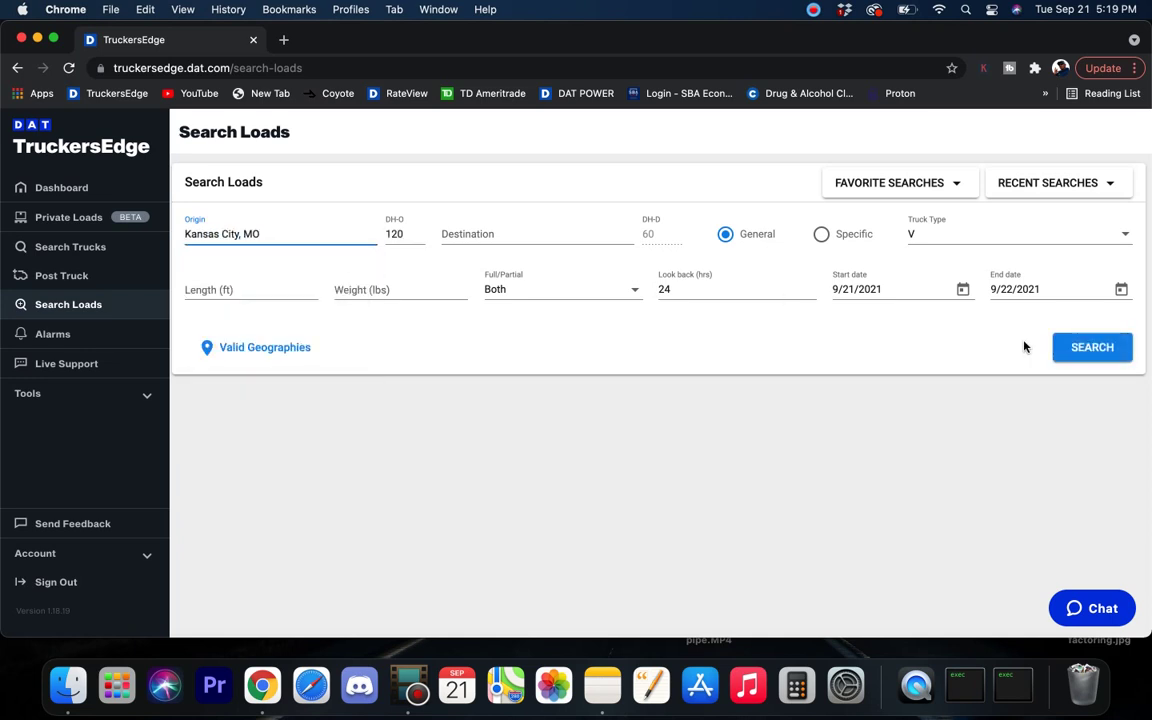
click(1085, 347)
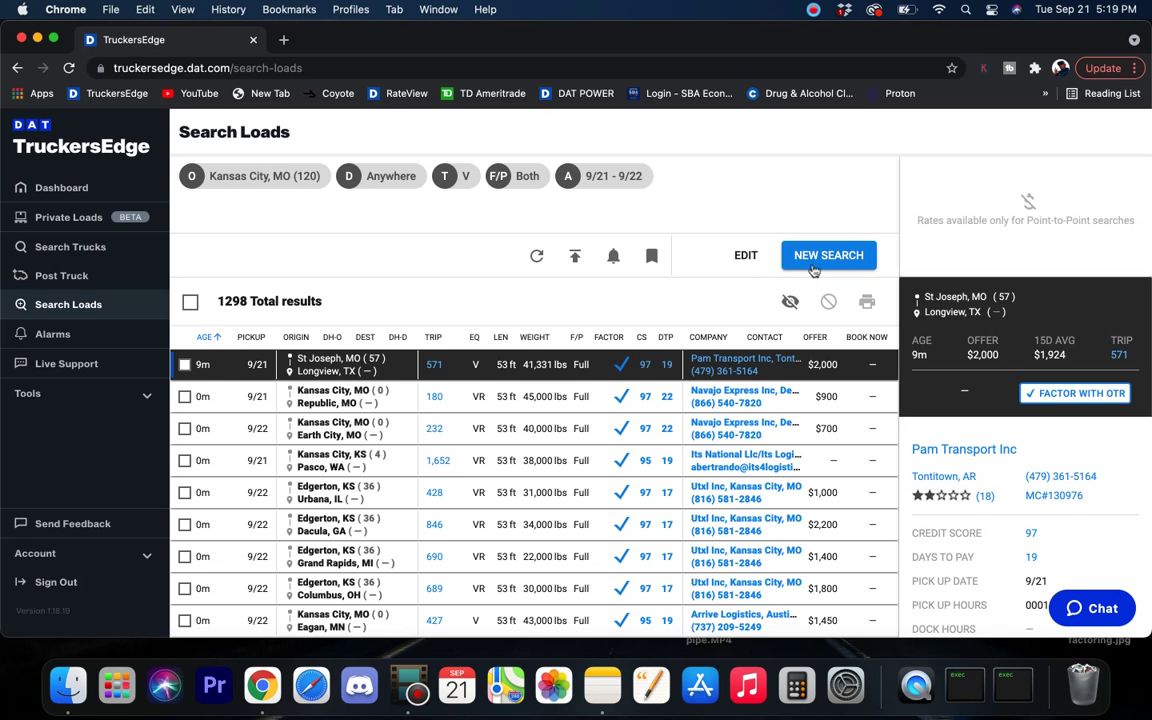
Change the search origin to St Louis, MO (63101), run the search, and highlight its total results count
click(742, 252)
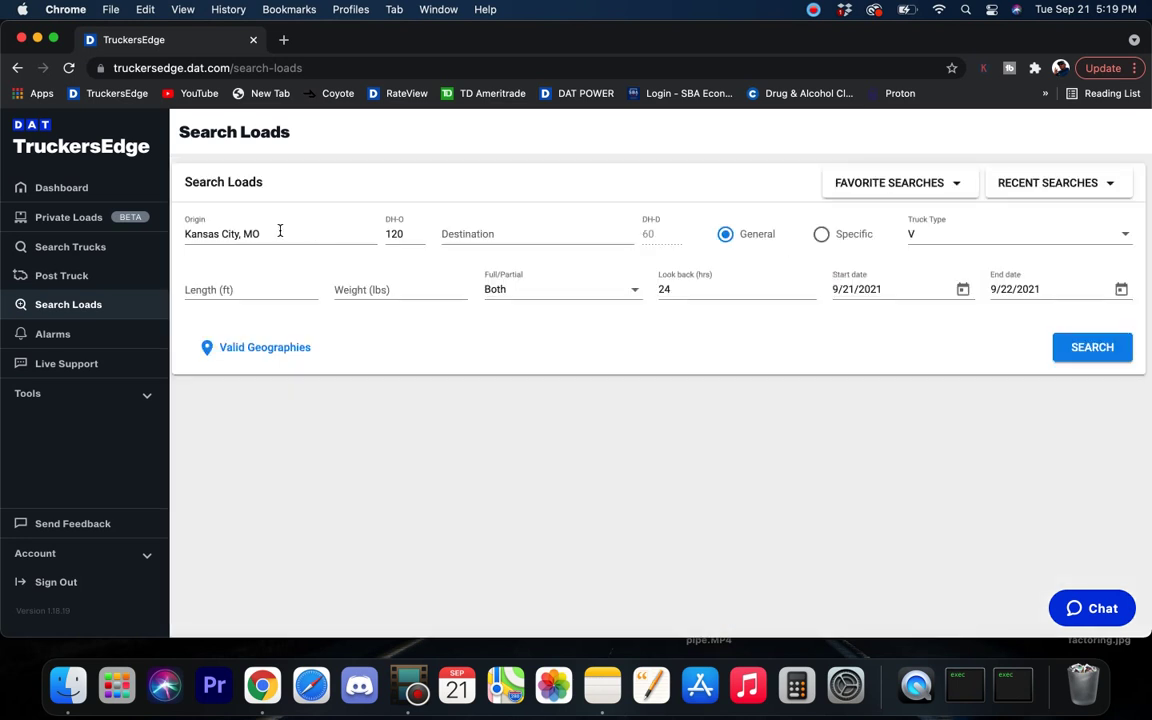
triple_click(223, 233)
key(BackSpace)
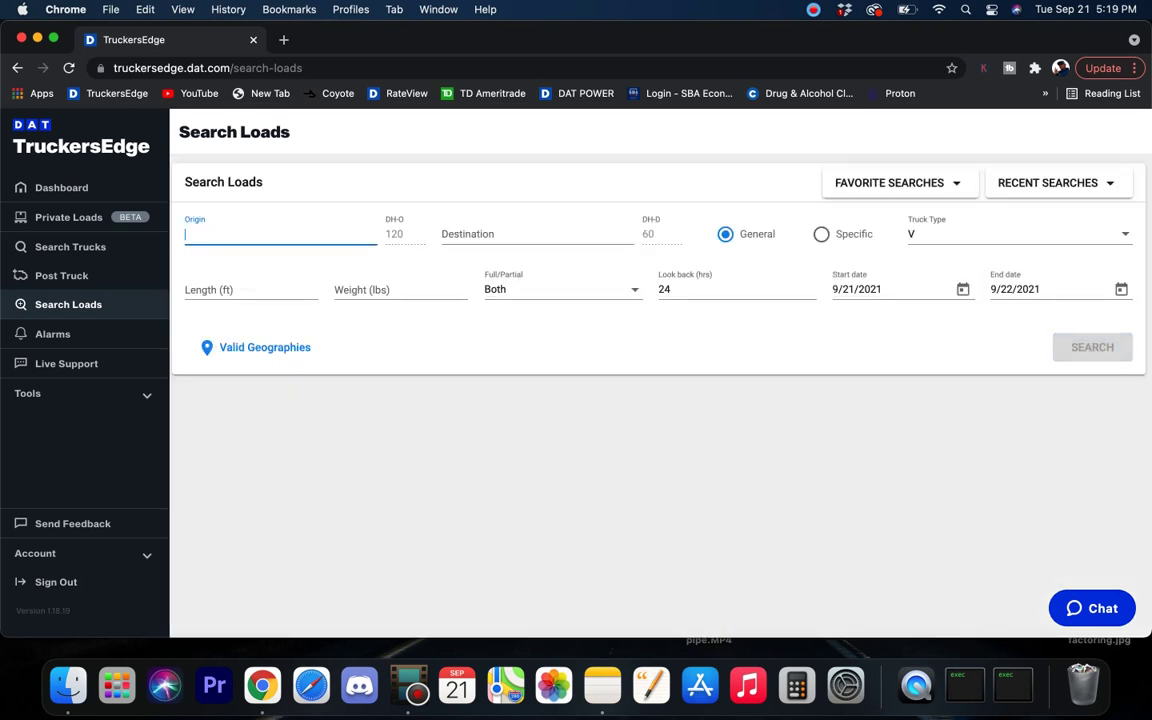
text(s)
text(is)
click(278, 259)
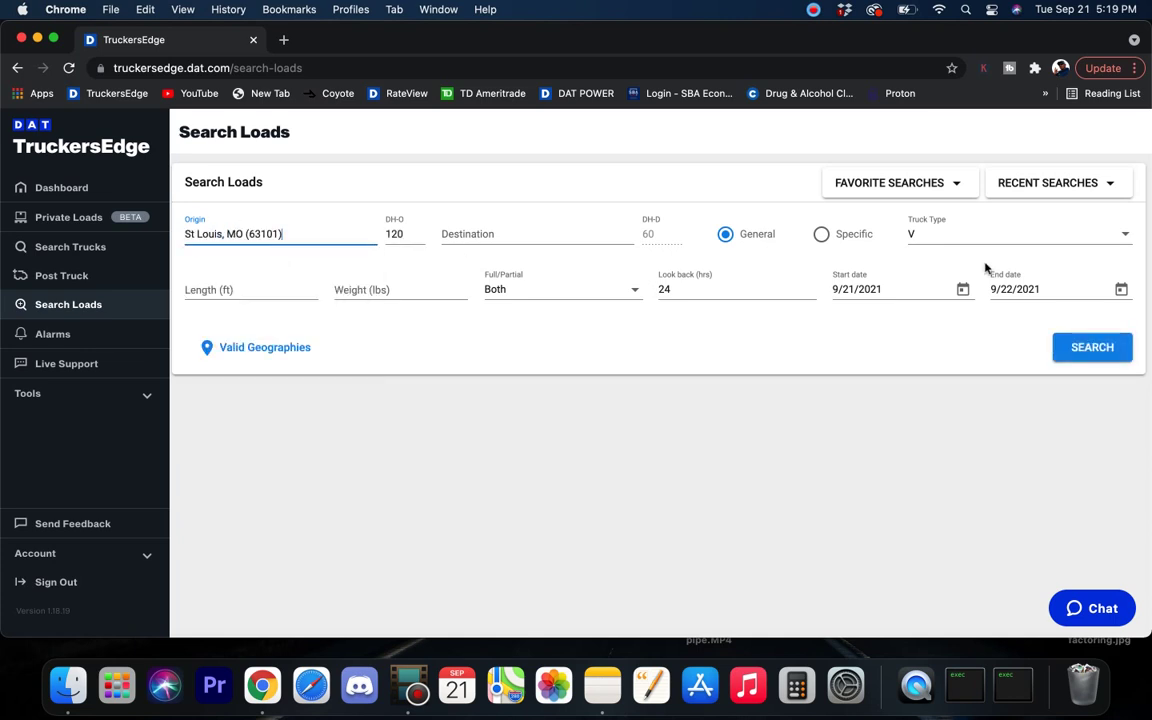
click(1066, 350)
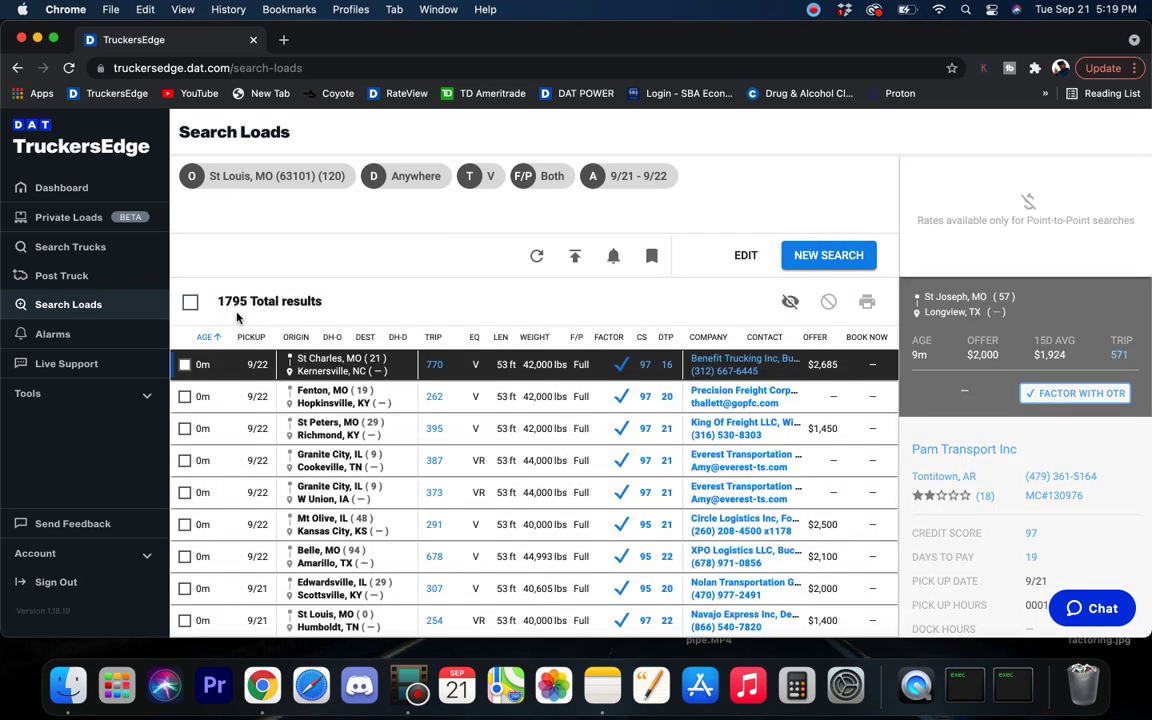
drag(219, 301, 275, 307)
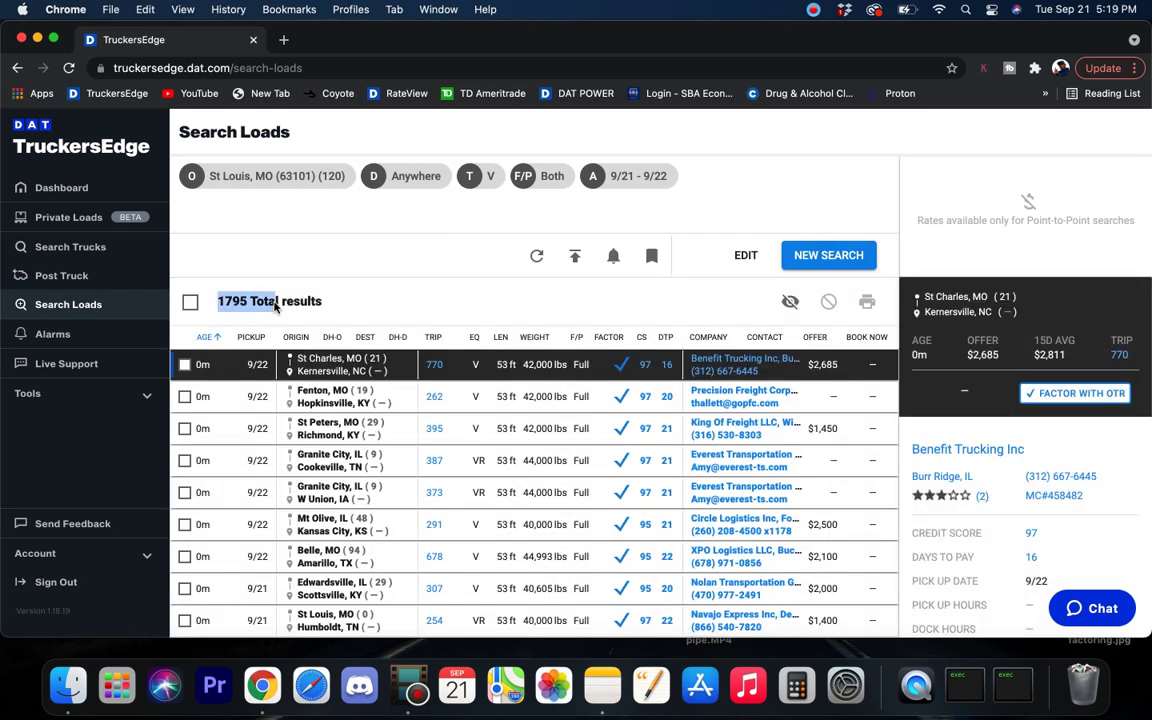
Sort the St Louis loads by highest offer and check the Tower Hill to Orlando load's offer against its 15-day average
click(633, 321)
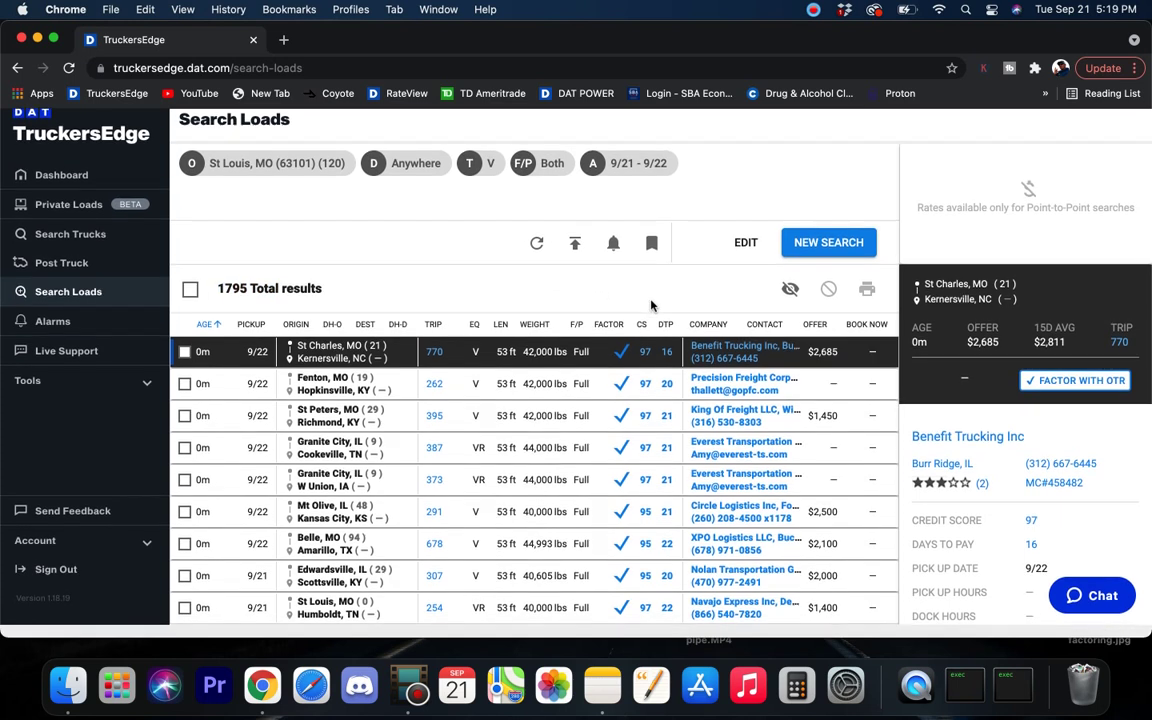
click(815, 338)
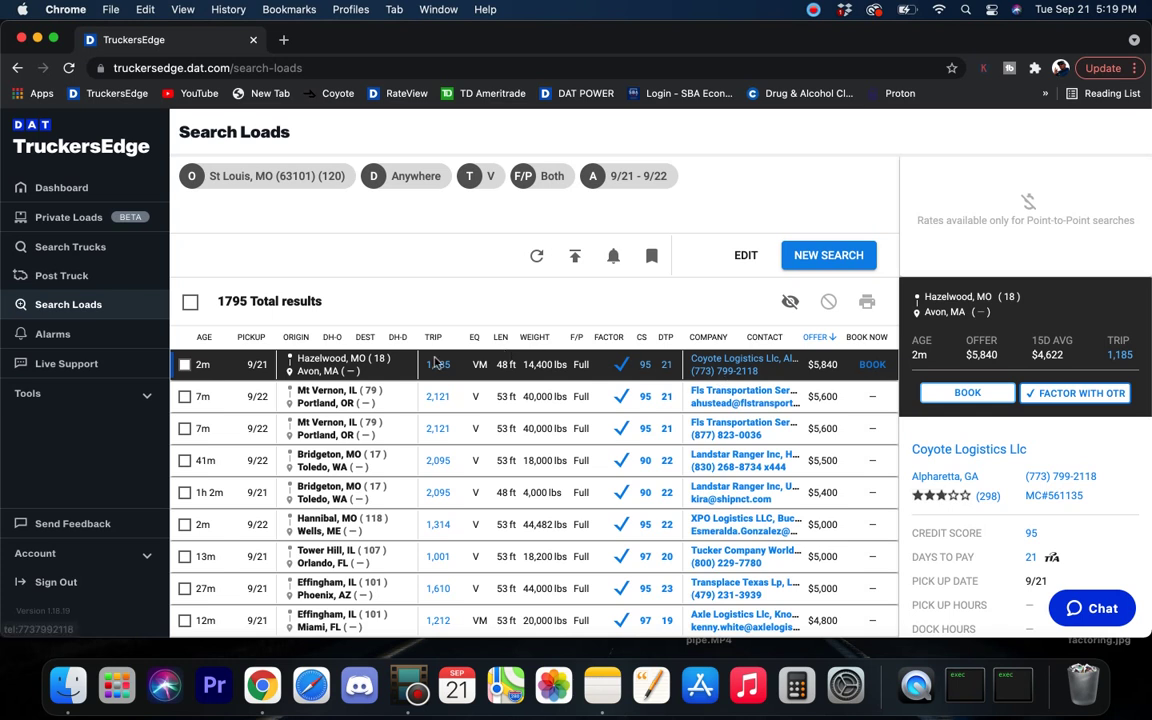
scroll(617, 415, down, 3)
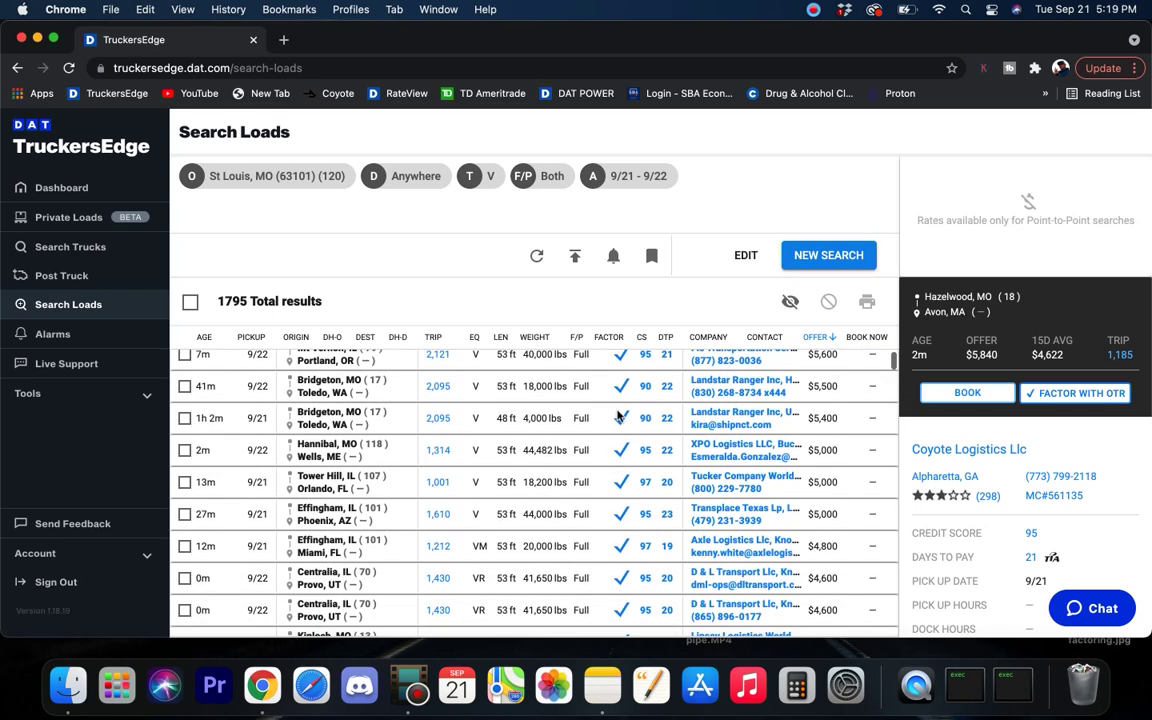
scroll(617, 415, down, 2)
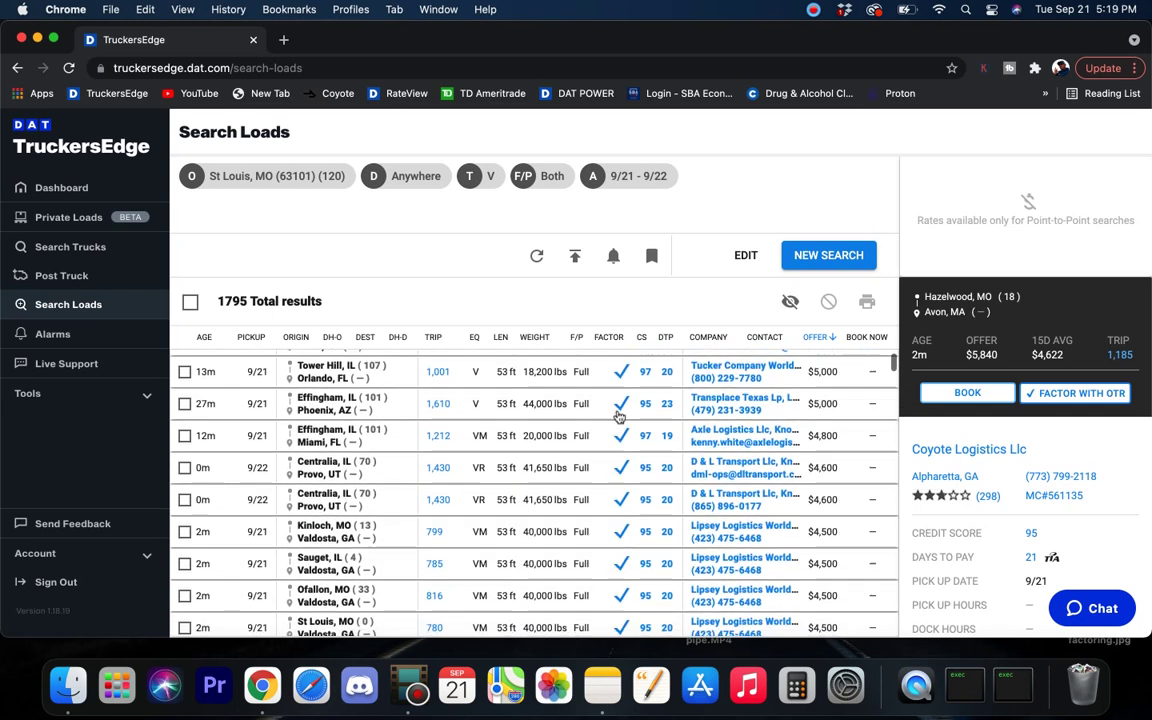
click(597, 378)
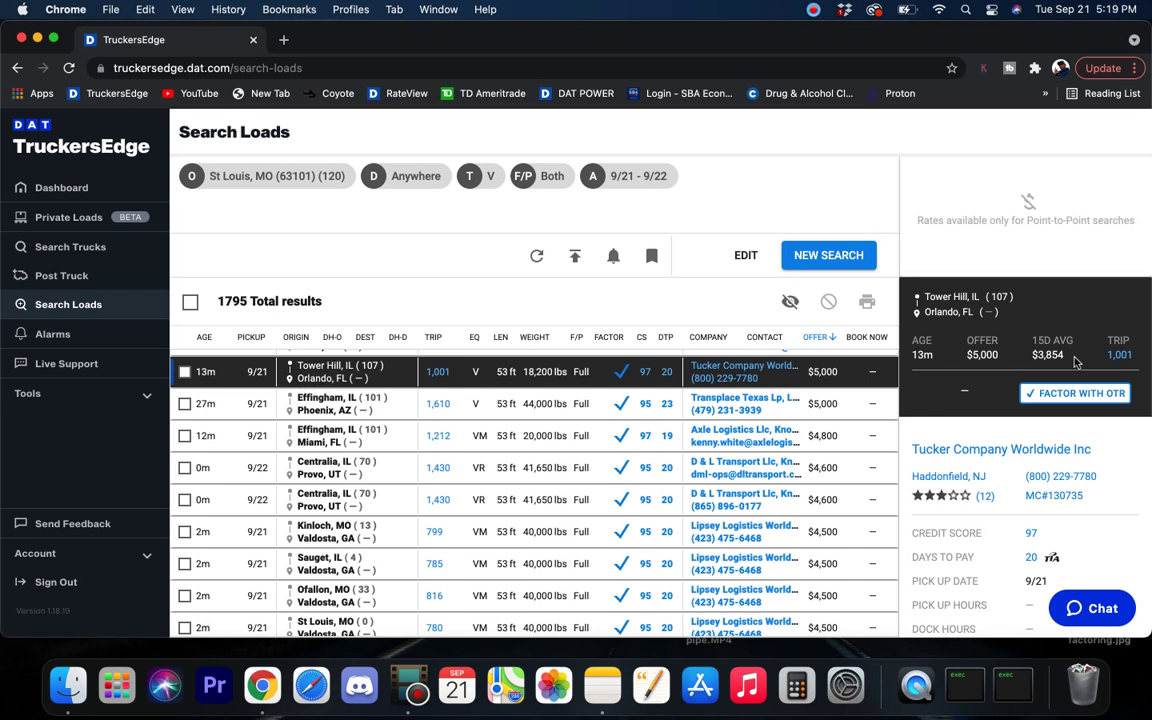
mouse_move(1052, 365)
Change the search origin to Dallas, TX, run the search, and highlight its total results count
click(860, 256)
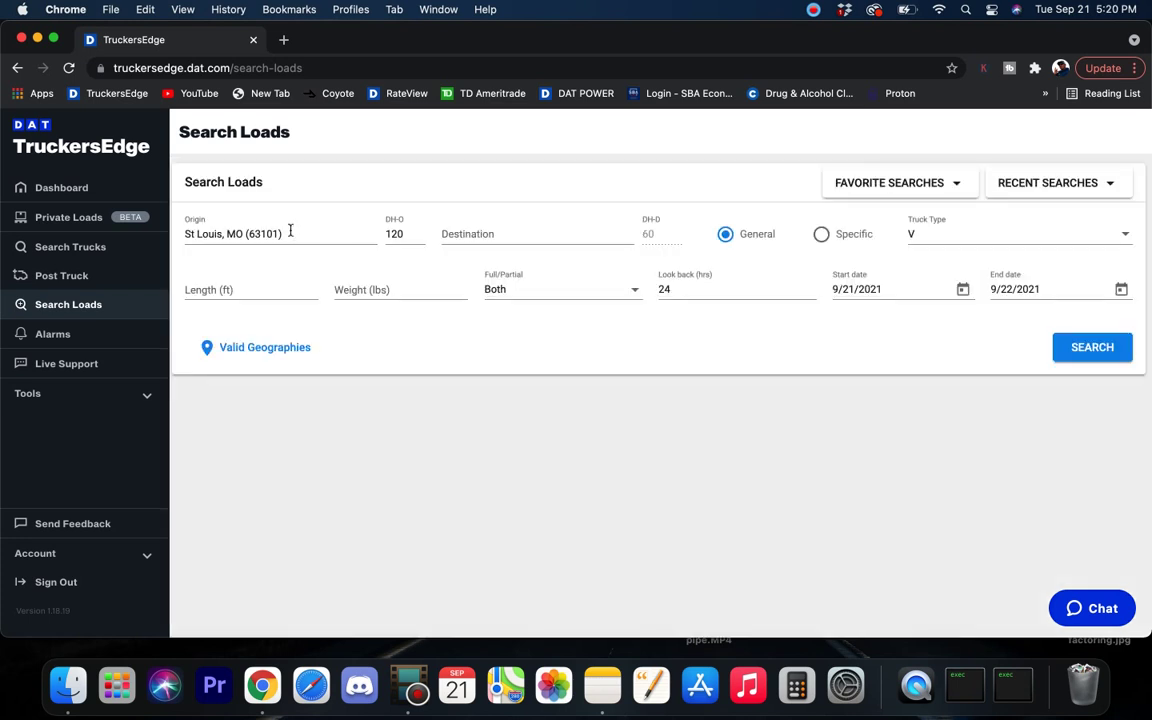
drag(290, 231, 140, 233)
key(BackSpace)
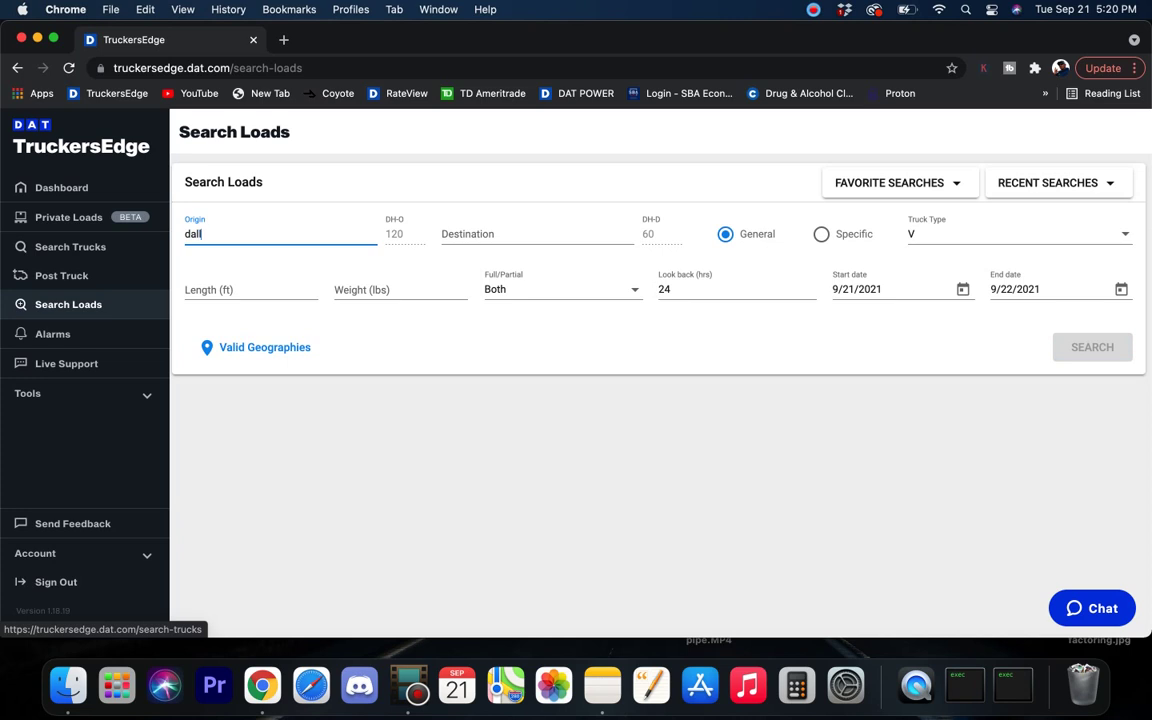
click(218, 261)
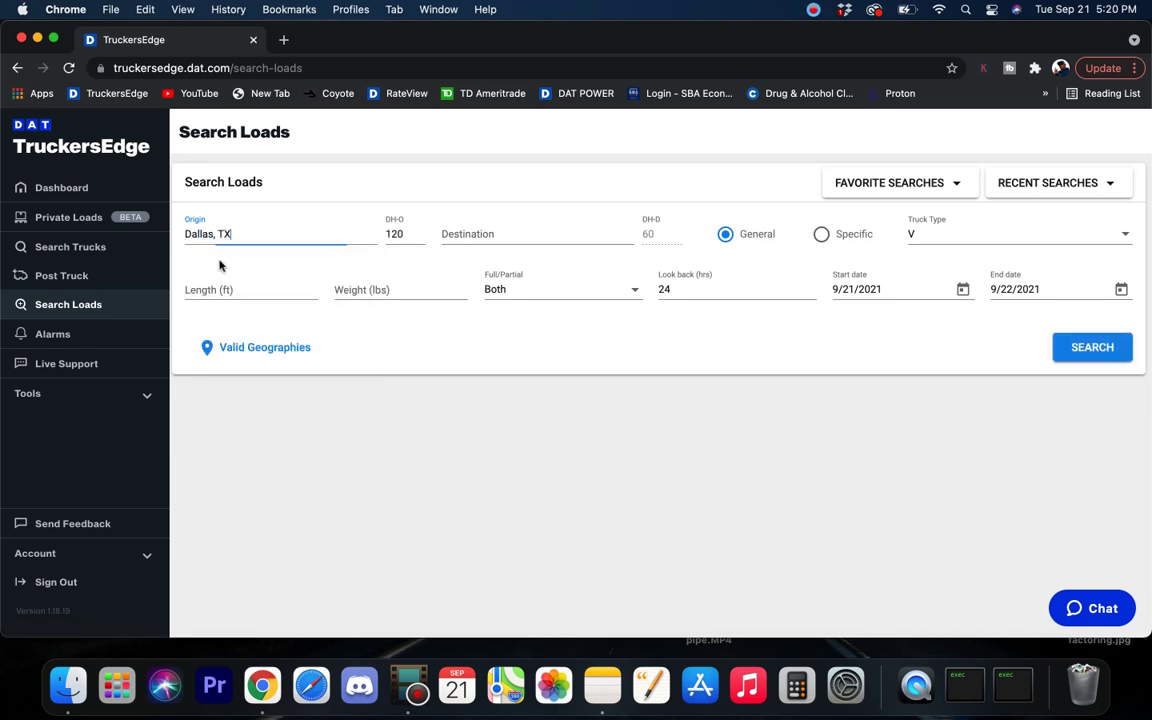
click(1077, 347)
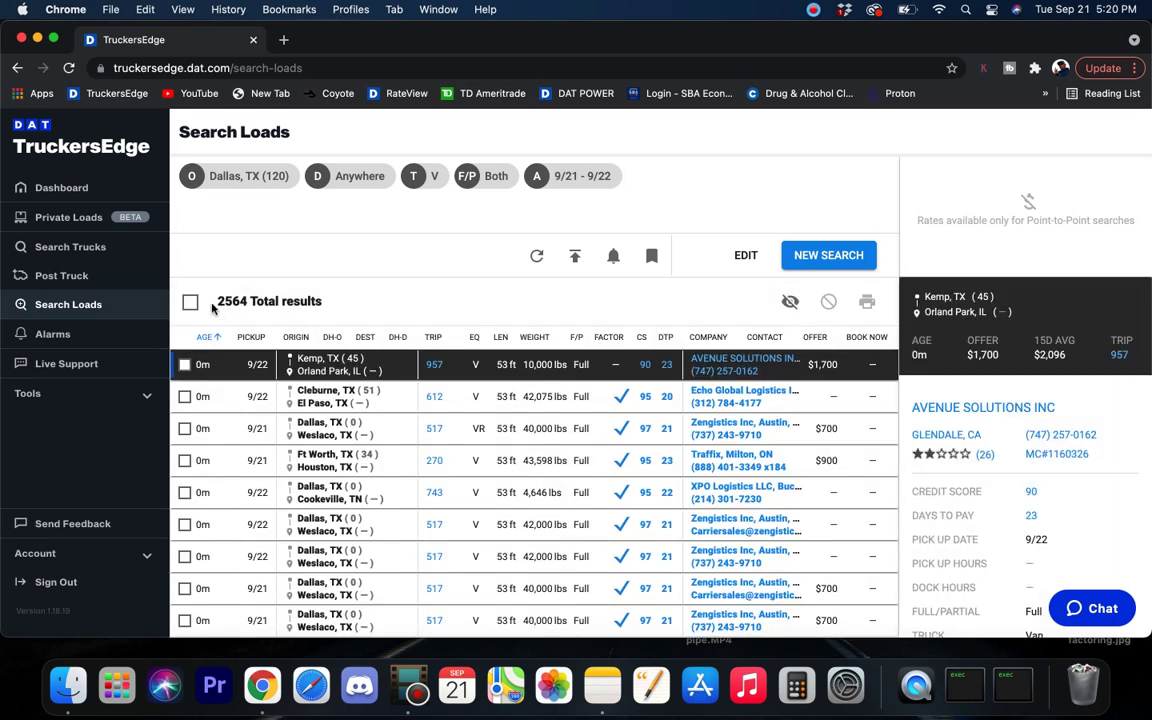
drag(217, 301, 289, 307)
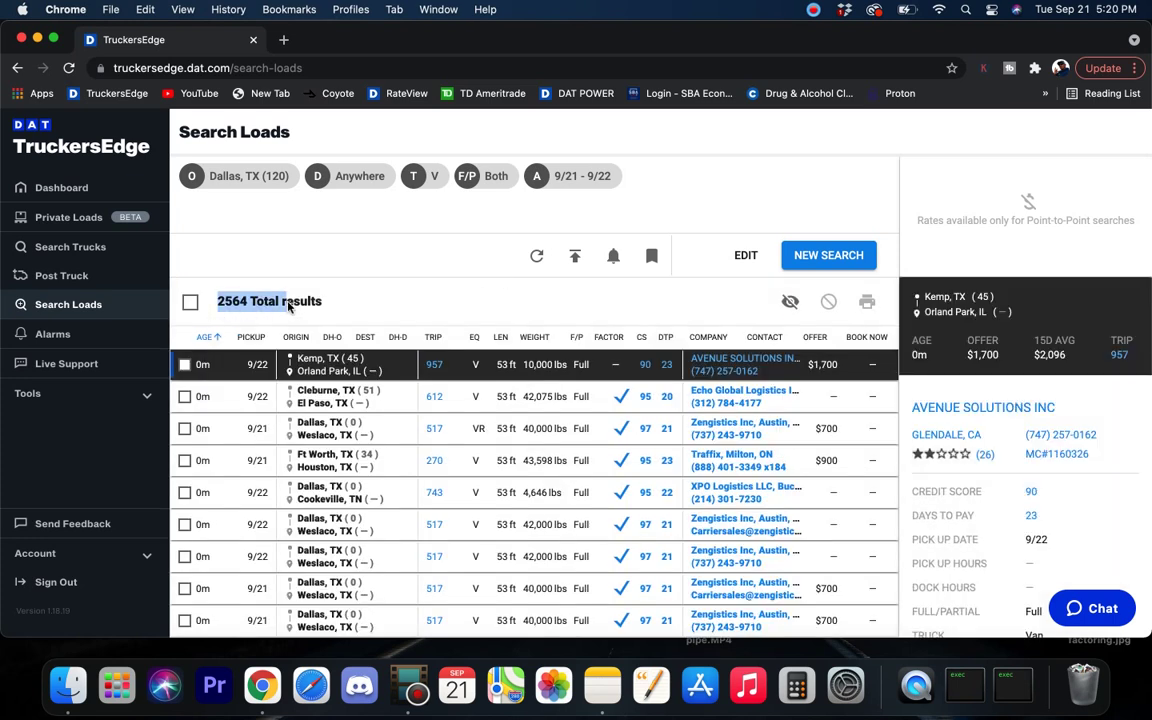
Sort the Dallas loads by highest offer, review the Dallas to Rialto load's weight and comments, and check the McKinney to N Billerica load's 15-day average
click(815, 337)
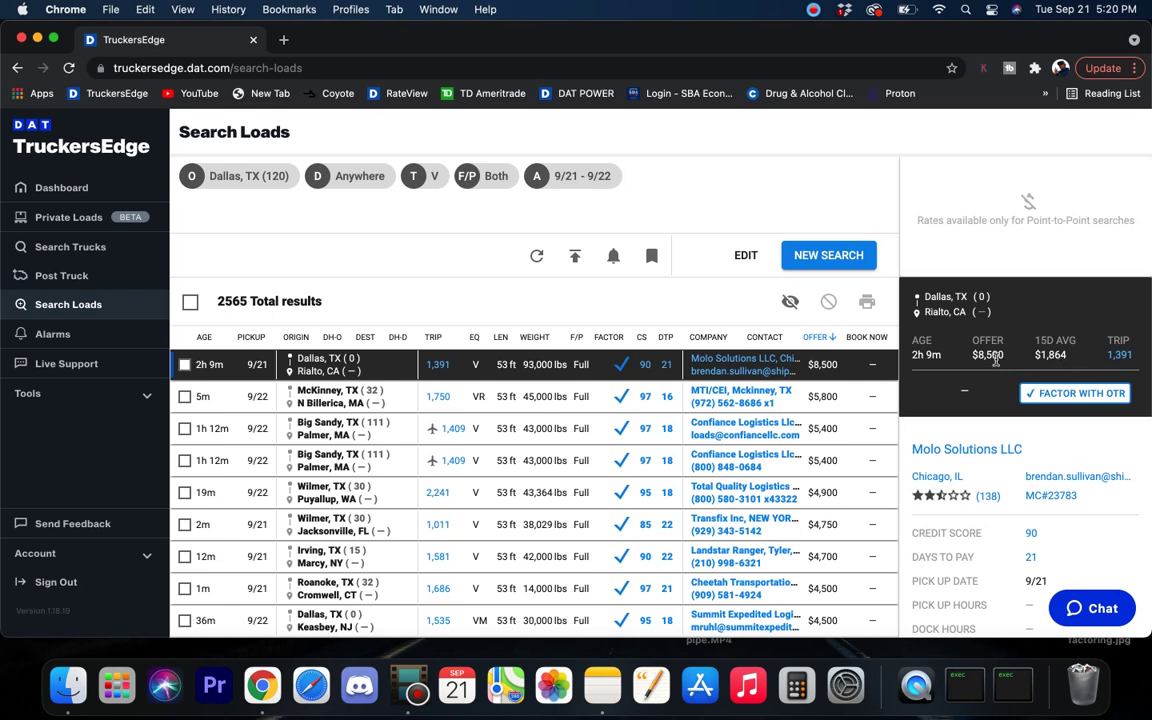
scroll(997, 487, down, 5)
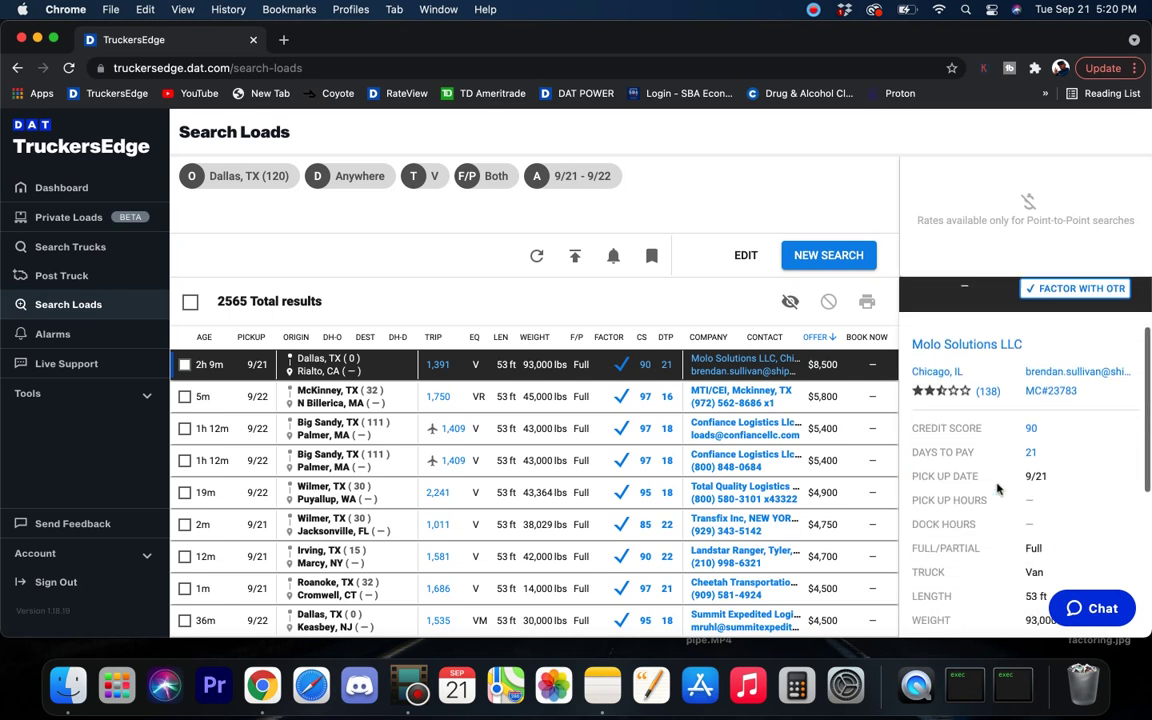
scroll(997, 487, down, 1)
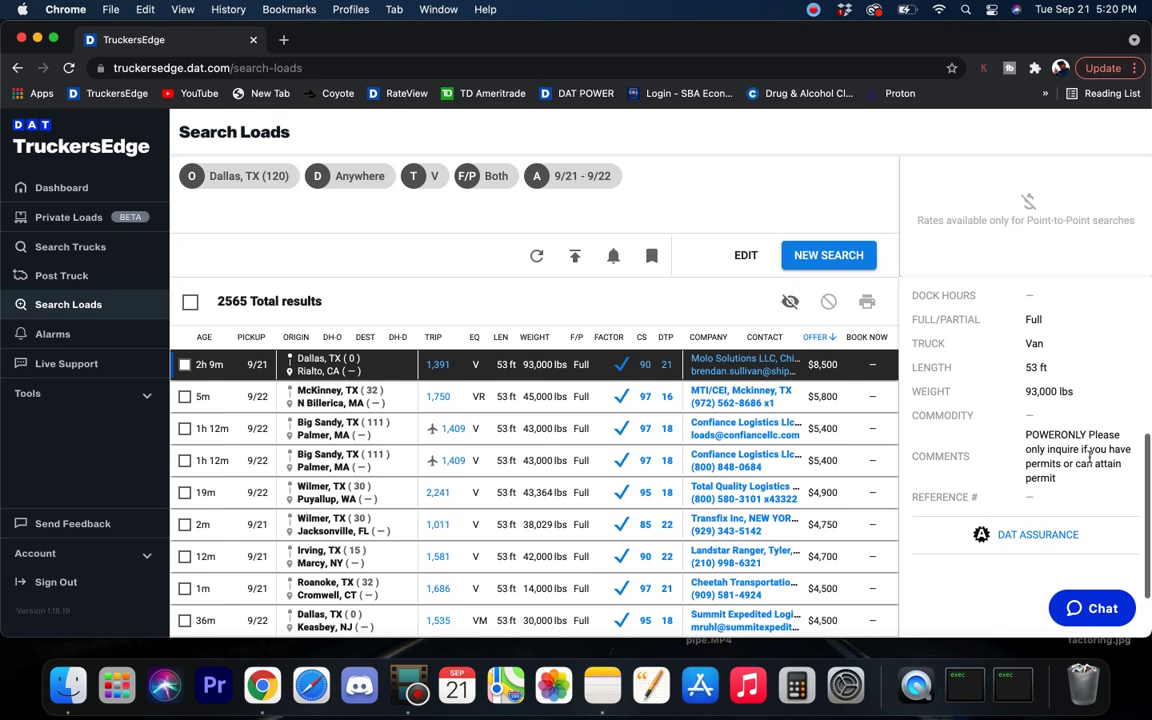
scroll(1000, 410, up, 1)
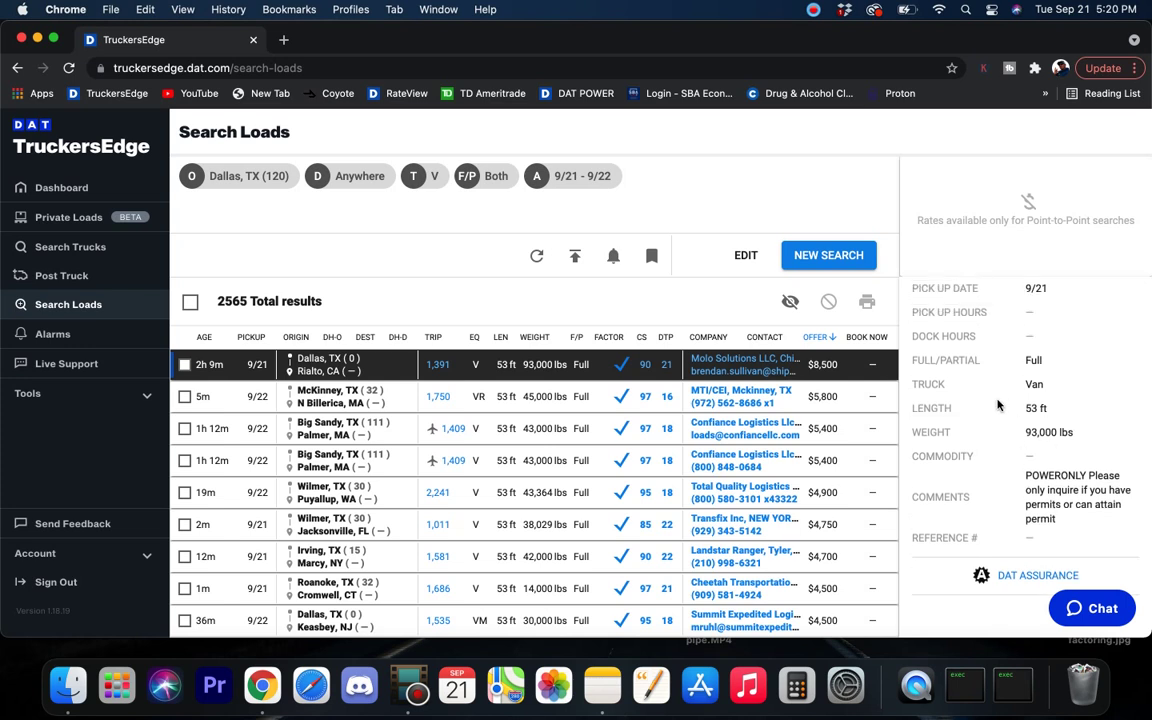
drag(1043, 432, 1024, 432)
scroll(1075, 440, up, 5)
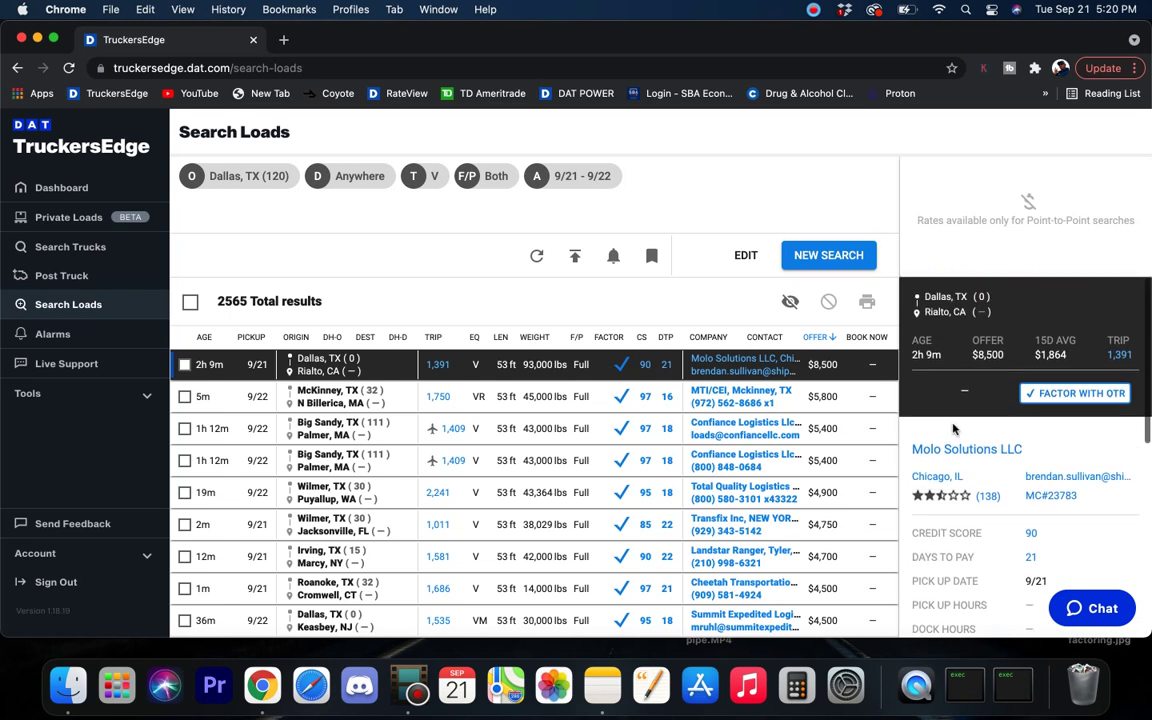
click(419, 401)
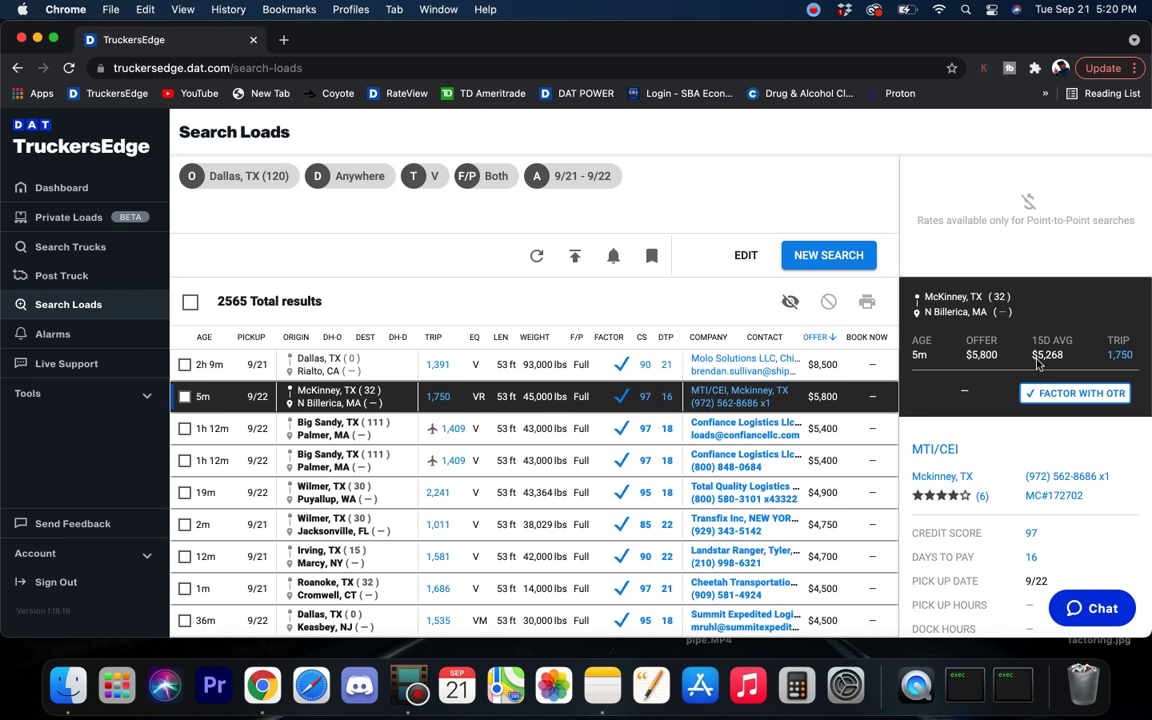
Change the search origin to Houston, TX, run the search, and highlight its total results count
click(836, 257)
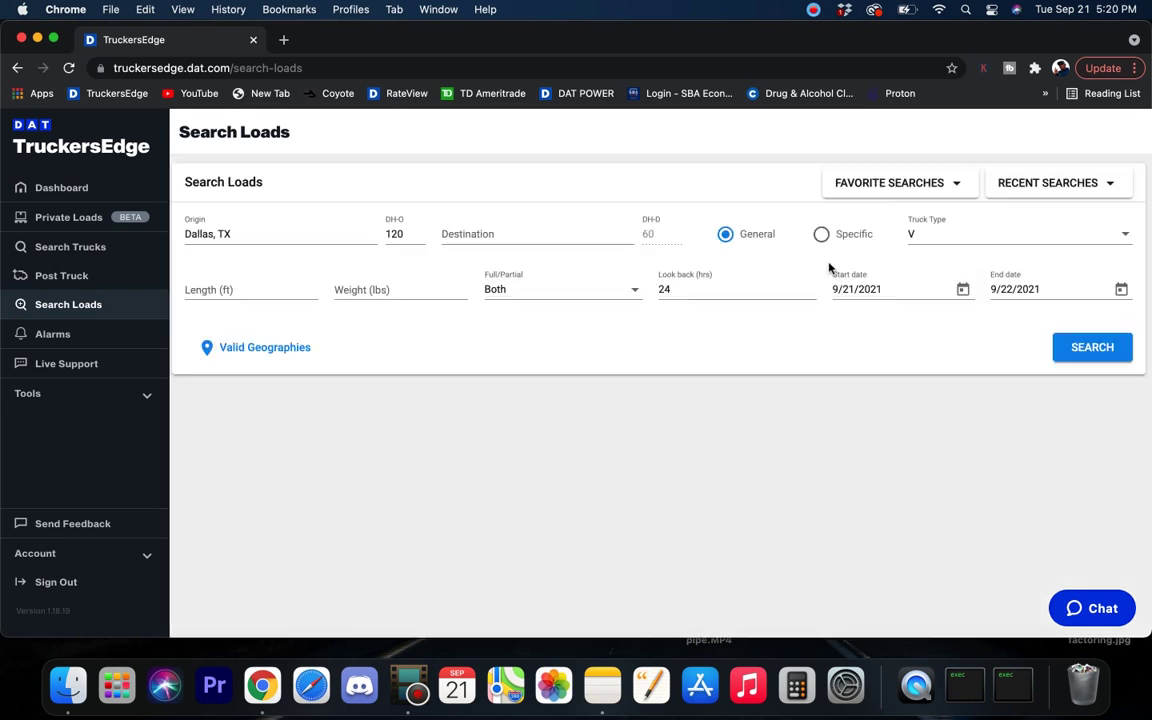
click(242, 234)
text(h)
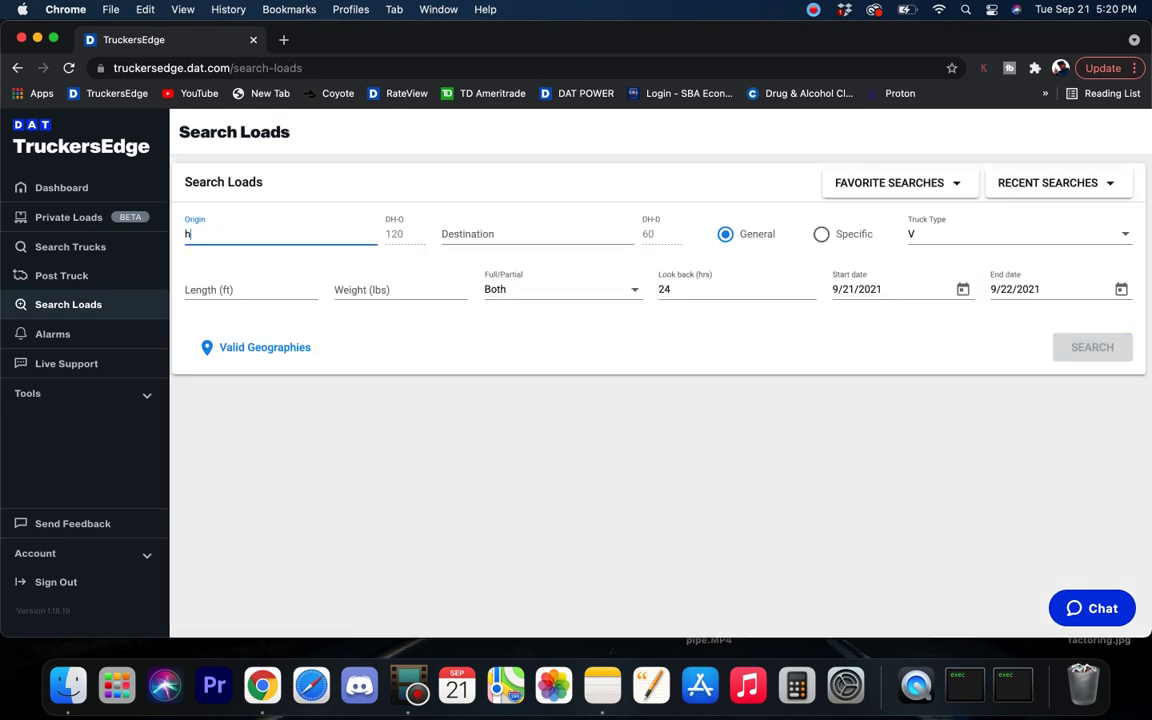
text(ouston)
click(249, 266)
click(1078, 353)
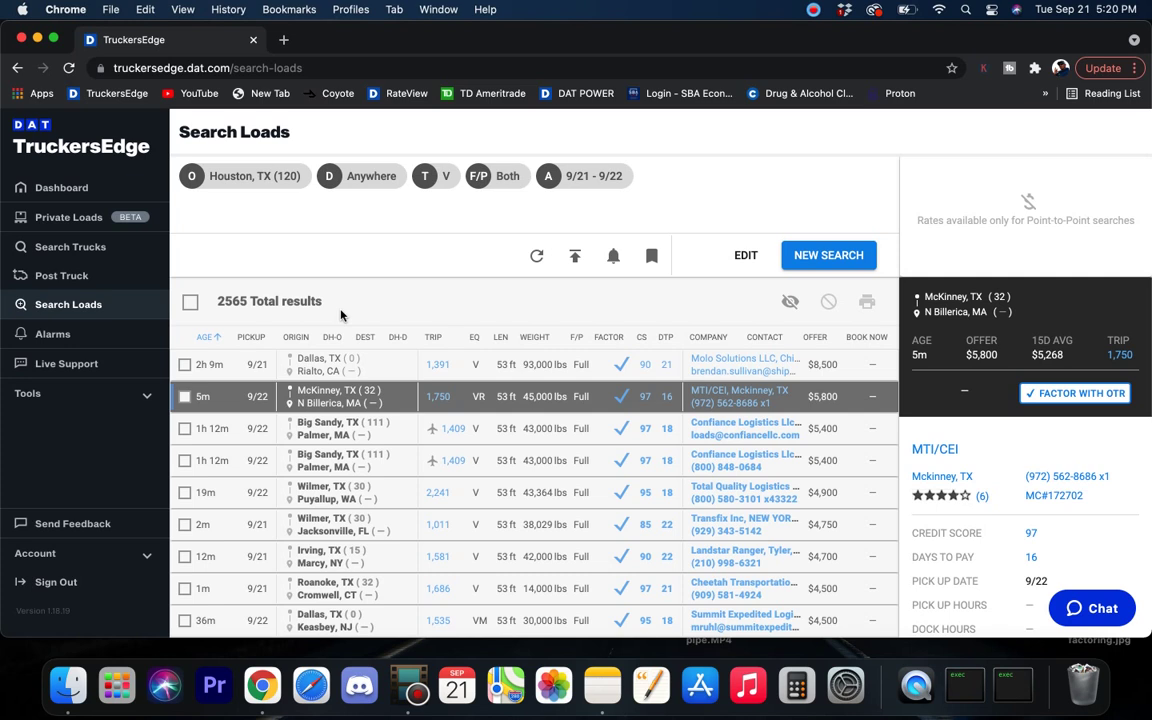
drag(217, 301, 293, 301)
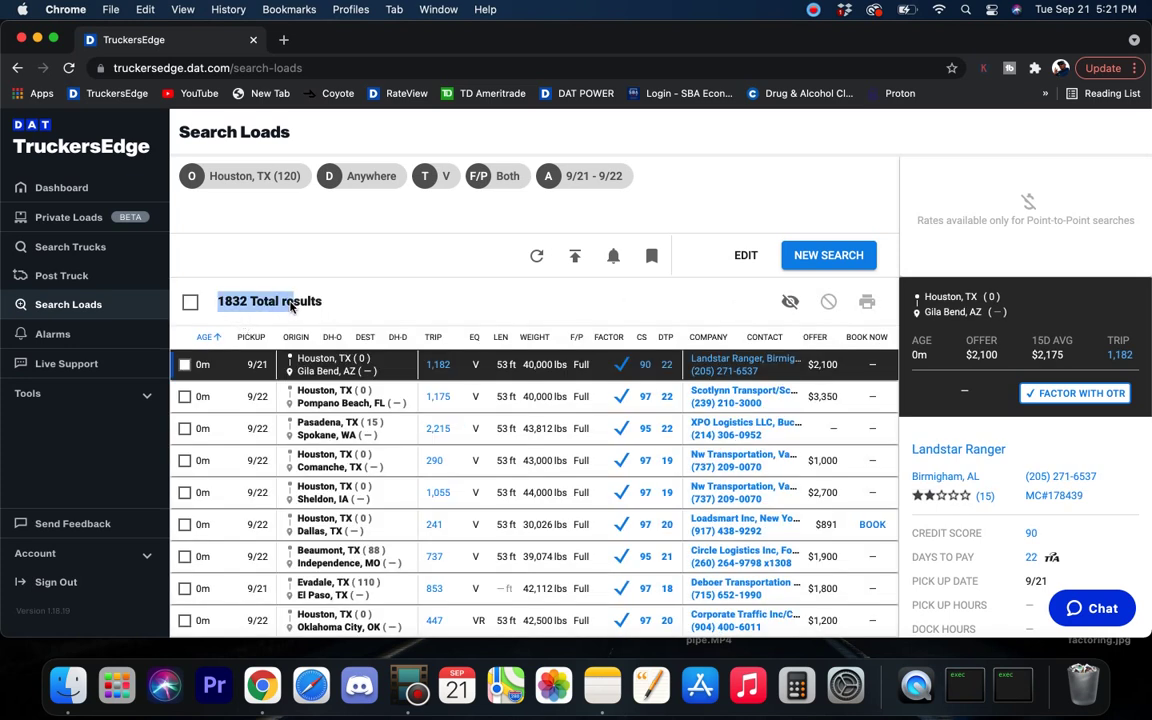
Start a new search with Birmingham, AL as the origin and run it
click(834, 257)
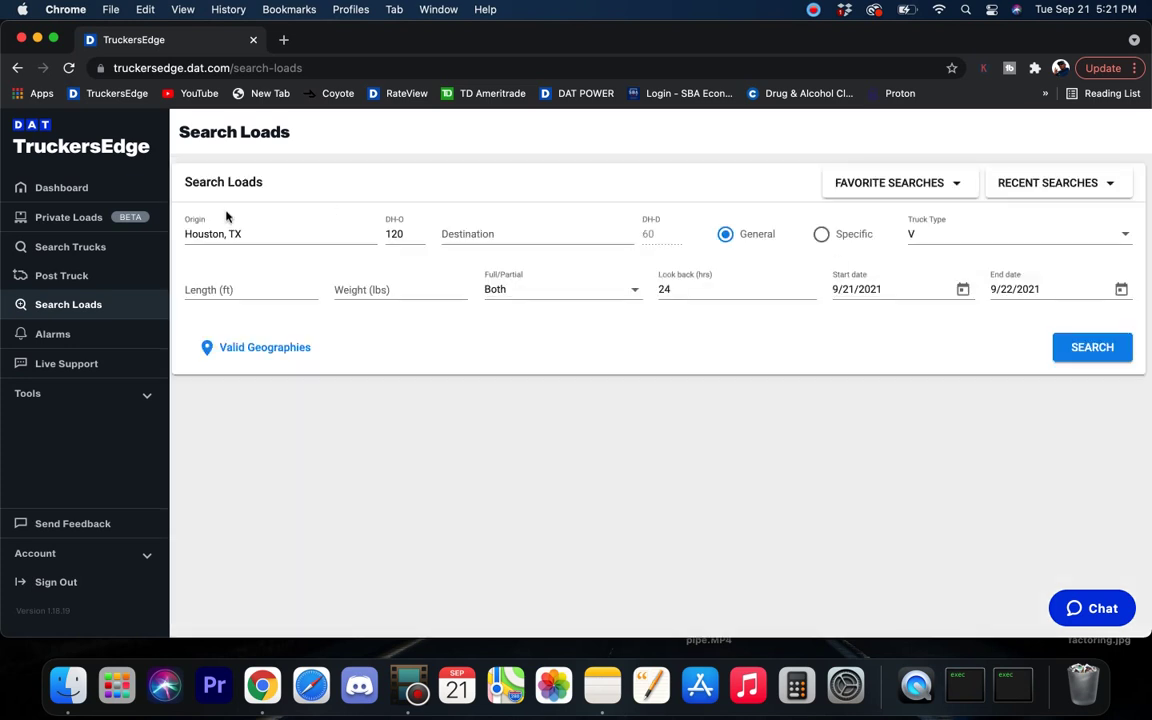
click(257, 234)
key(super+a)
key(BackSpace)
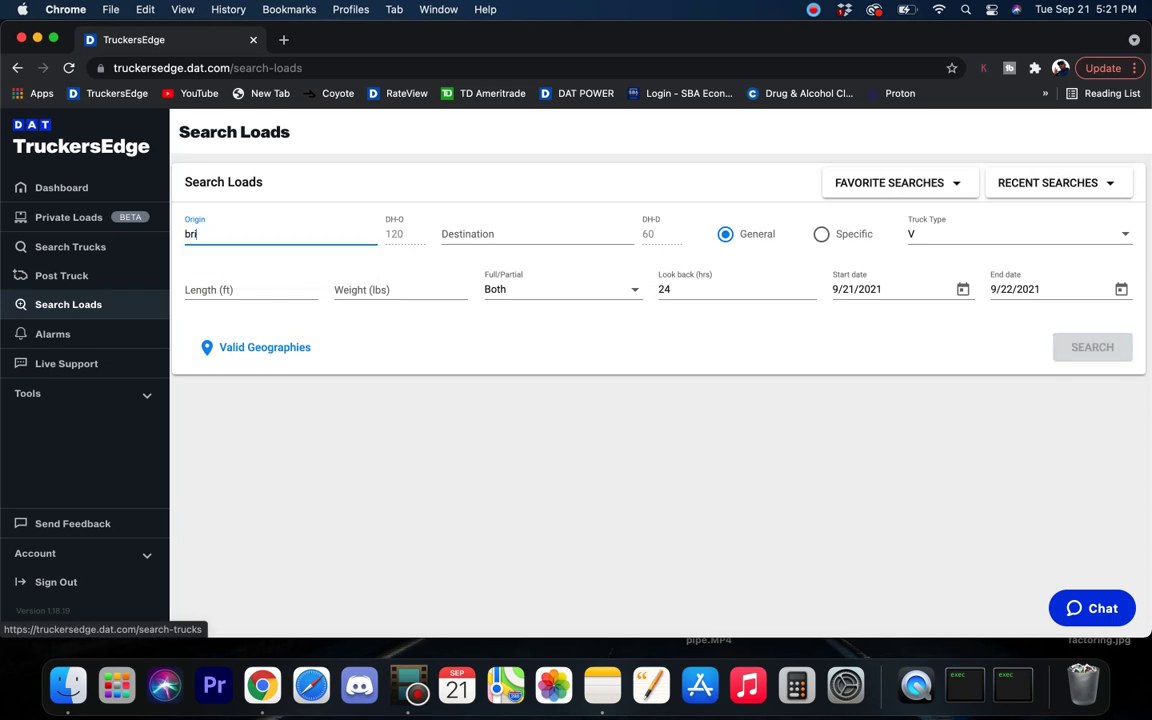
text(birm)
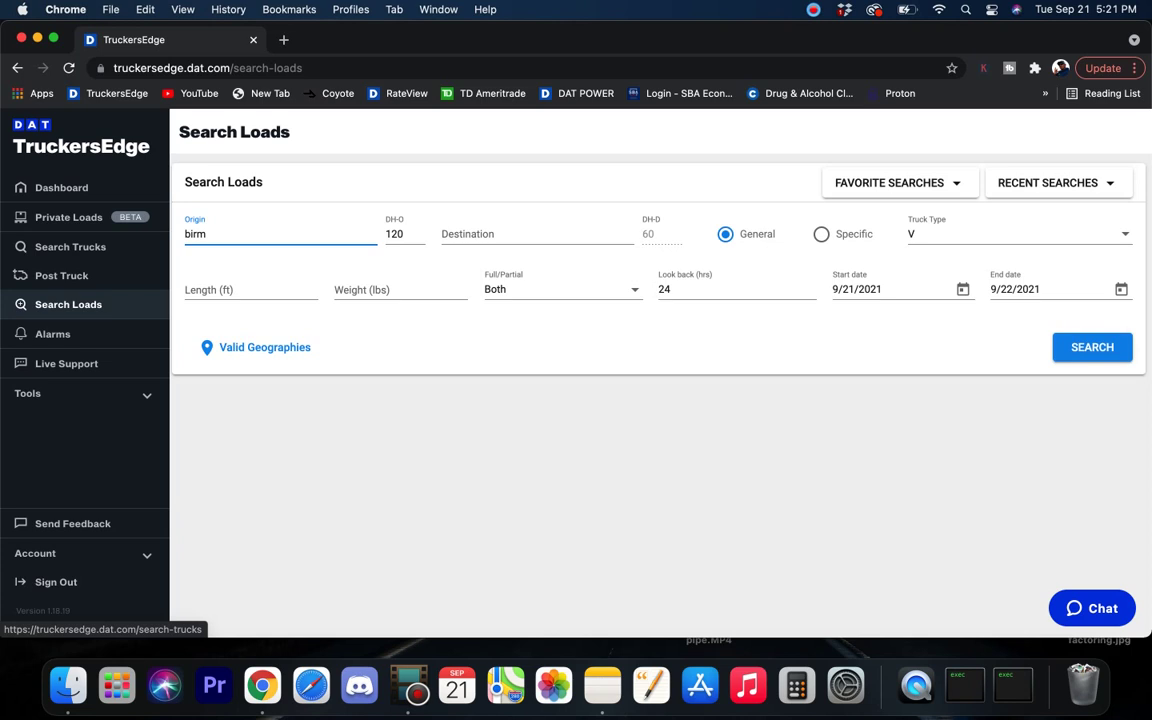
click(242, 265)
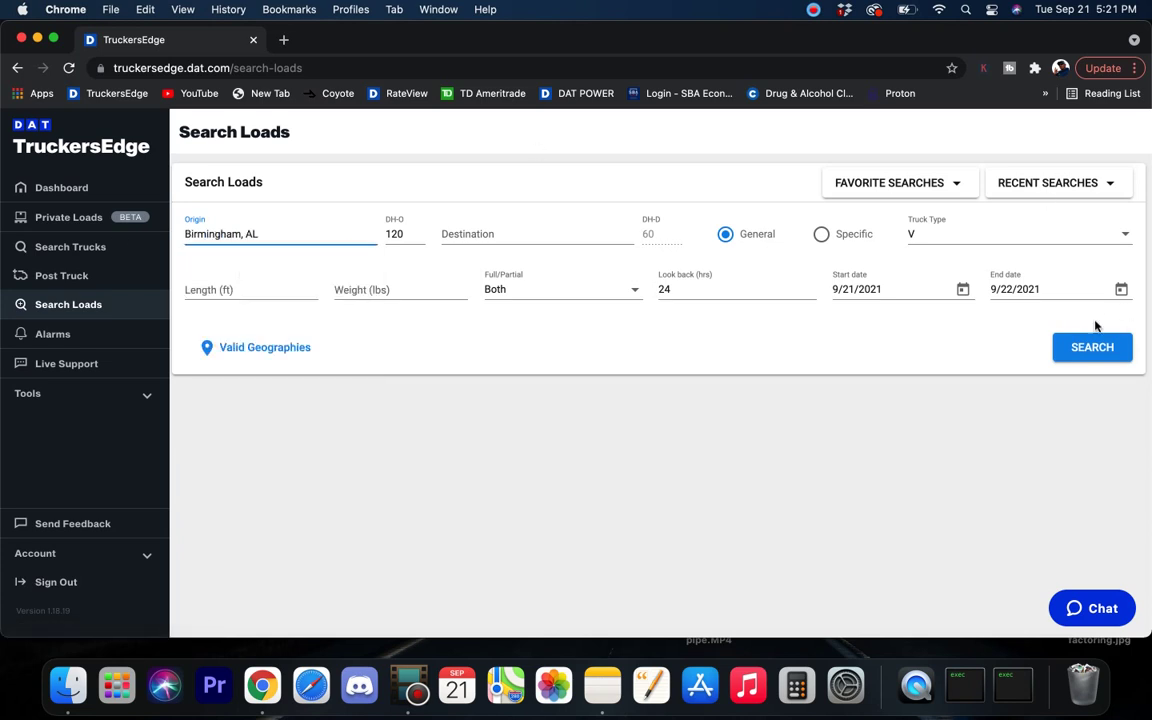
click(1079, 349)
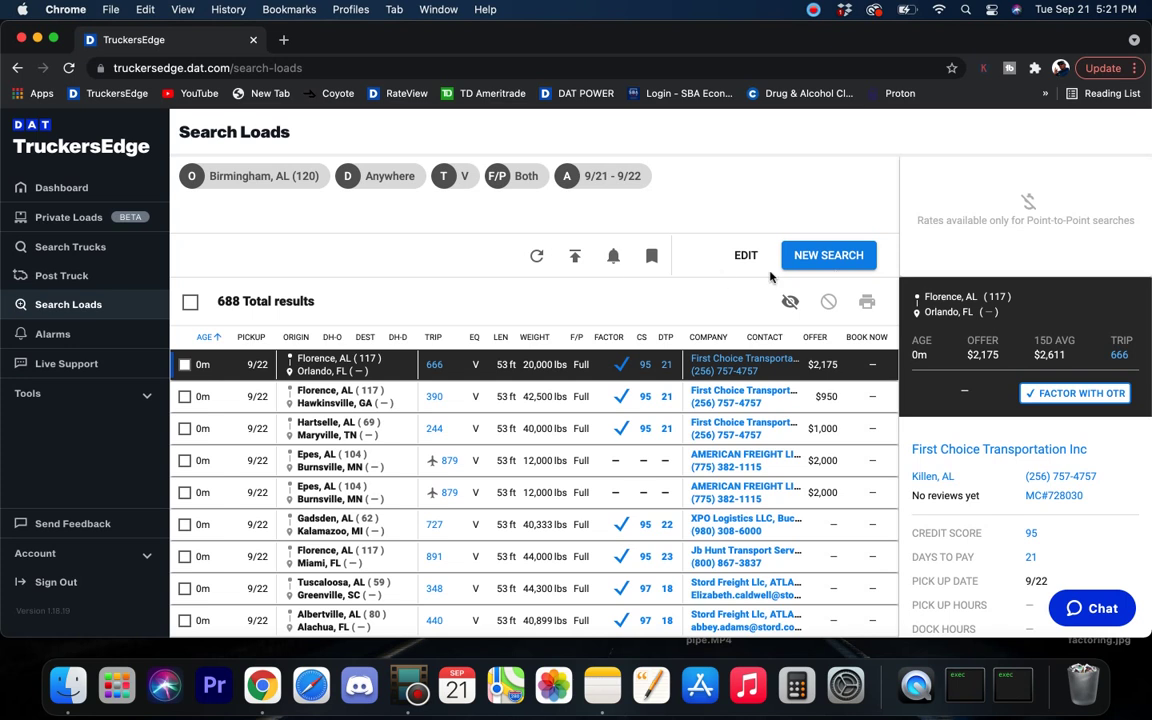
Replace the search origin with Atlanta, GA and run the search
click(825, 257)
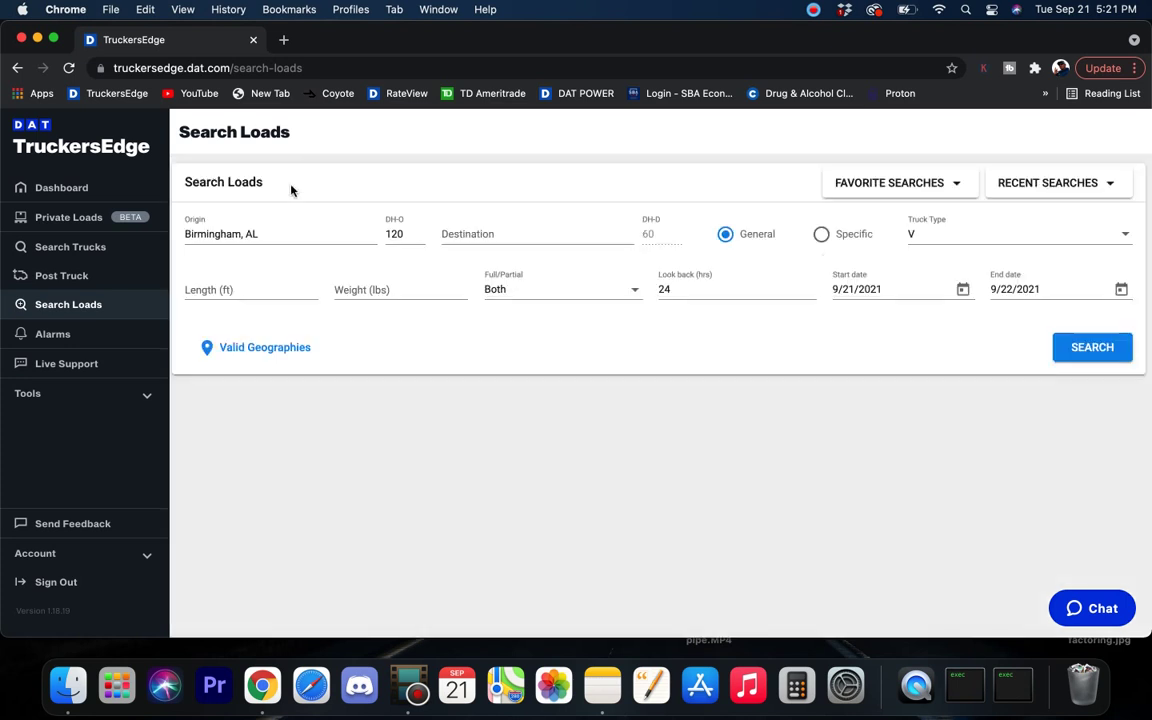
click(263, 234)
key(BackSpace)
text(atlanta)
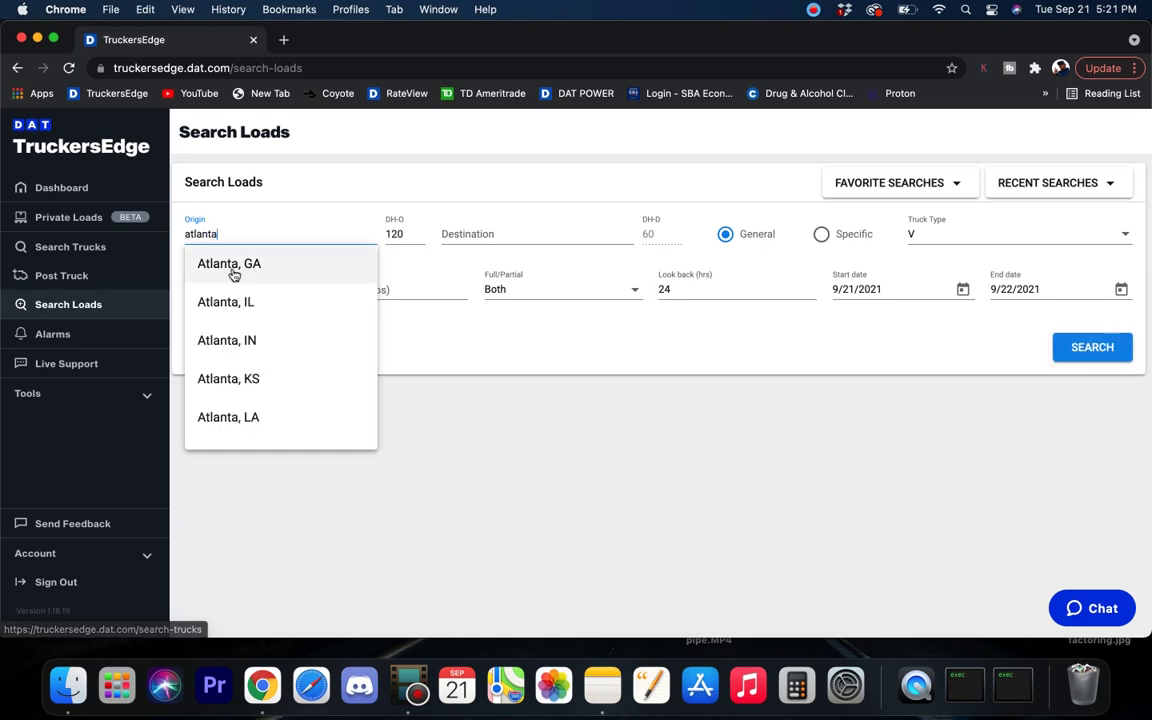
key(Return)
click(1082, 346)
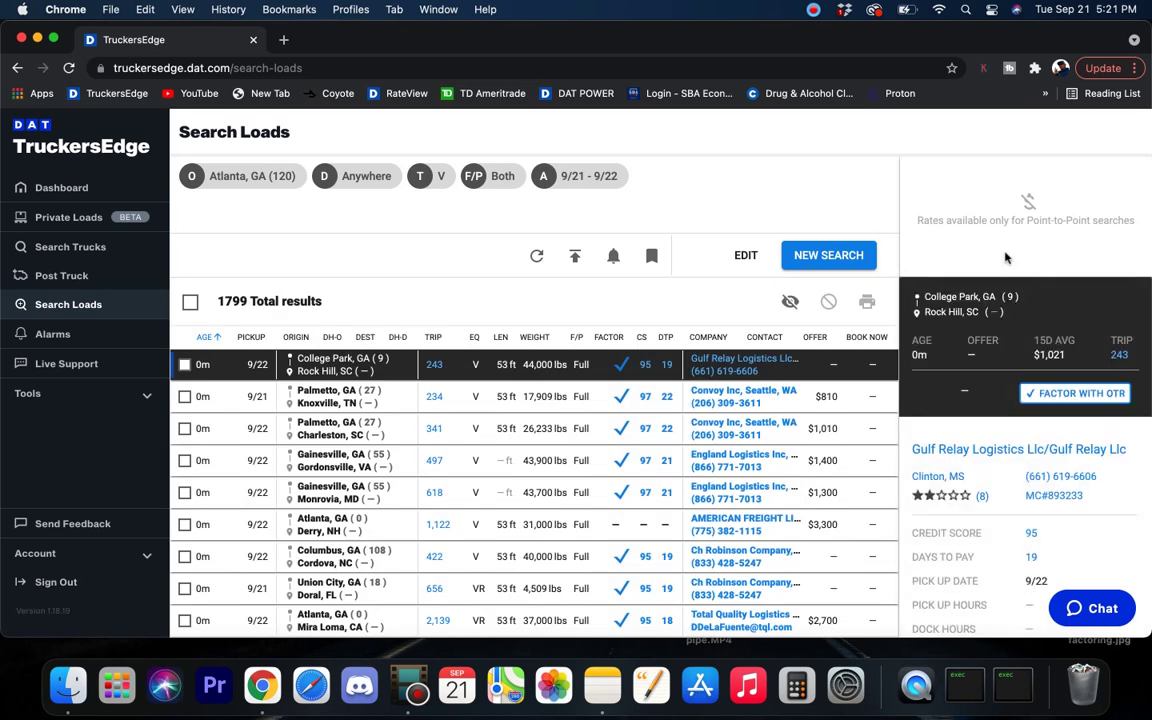
Sort the Atlanta loads by highest offer and read the details and comments of the Atlanta to Atlanta load
click(815, 337)
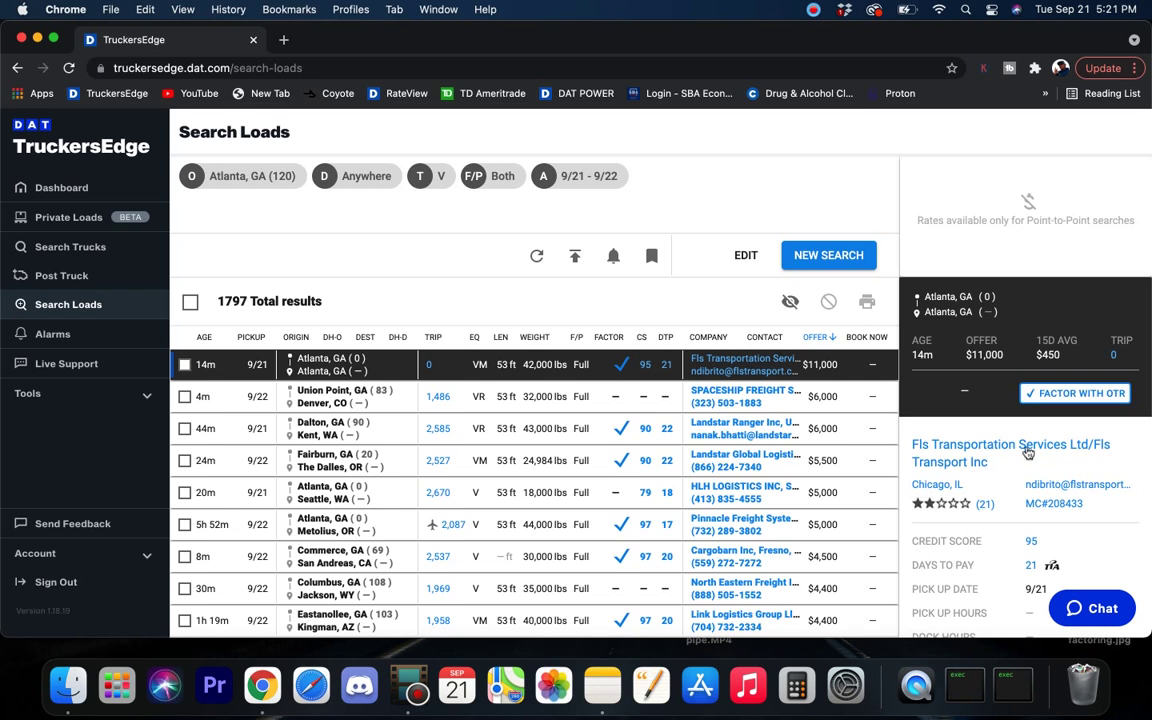
scroll(1010, 442, down, 5)
scroll(1027, 440, down, 3)
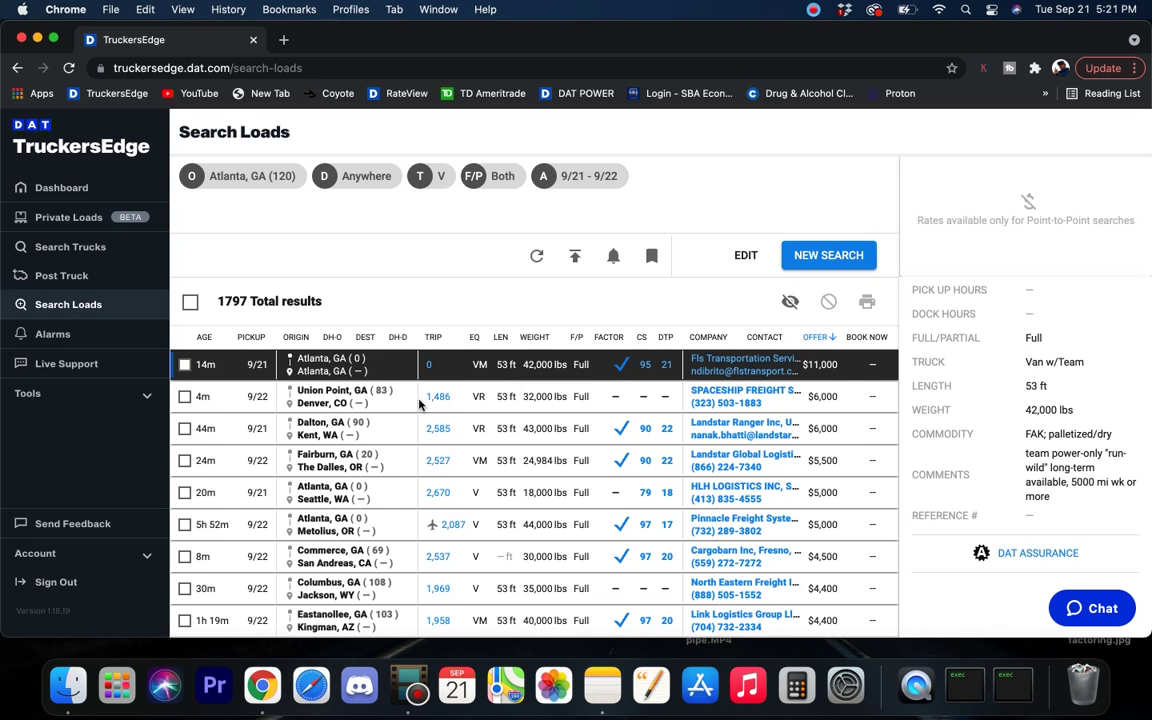
Check the Commerce to San Andreas load's offer against its 15-day average and rate per mile, and browse the lower Atlanta offers
scroll(420, 402, down, 4)
scroll(420, 402, down, 1)
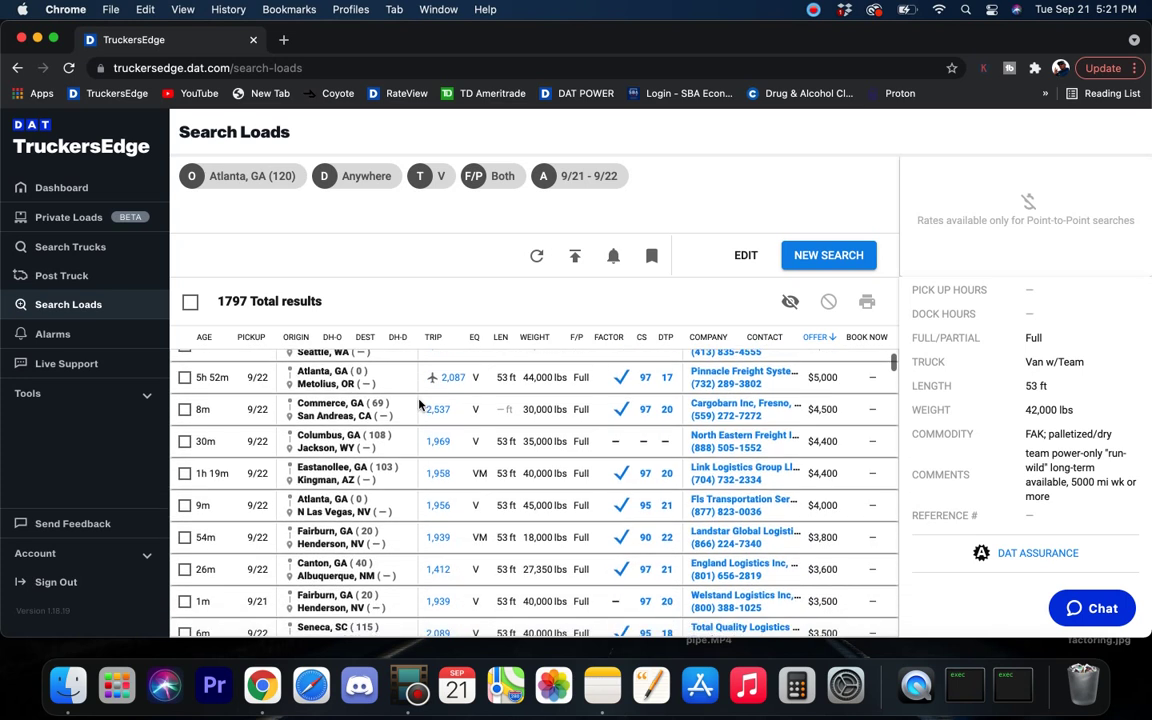
click(410, 408)
scroll(960, 358, up, 5)
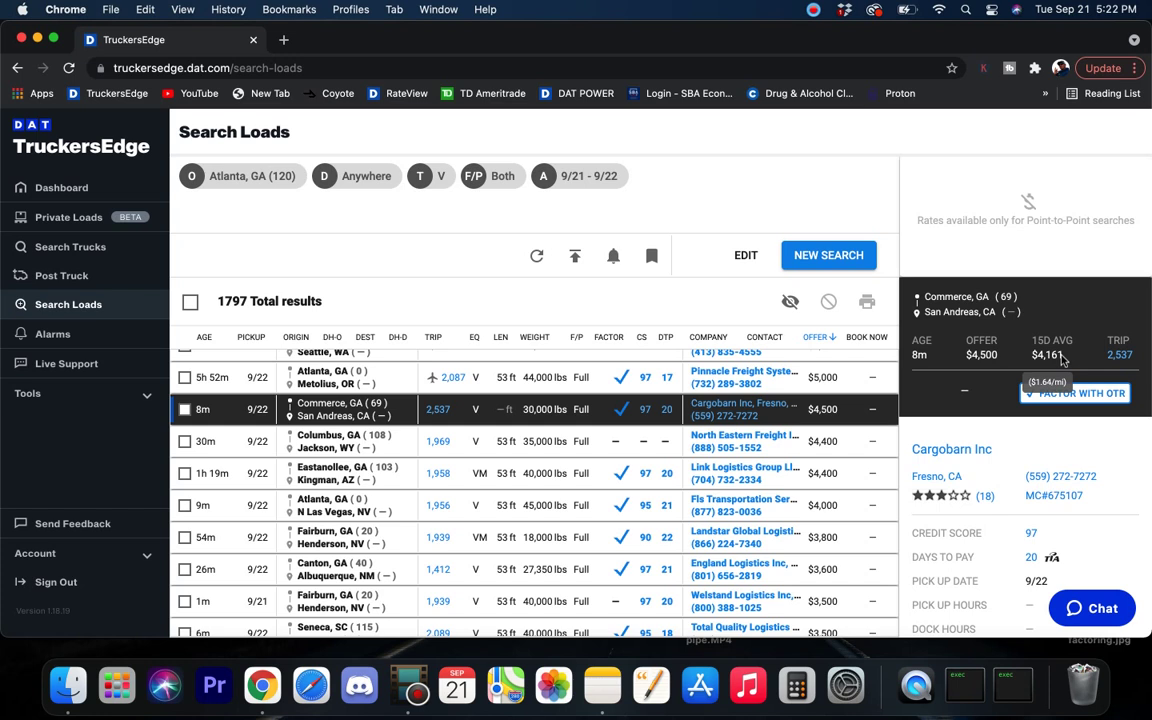
scroll(468, 432, down, 3)
scroll(465, 420, down, 8)
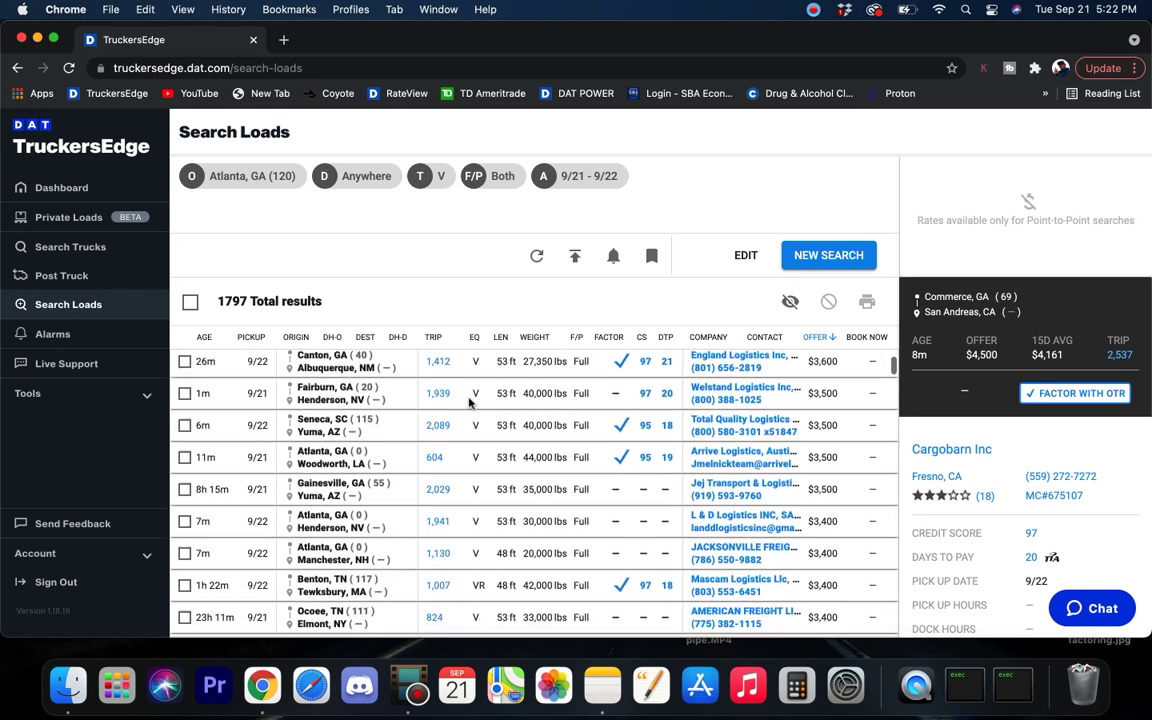
scroll(468, 402, down, 7)
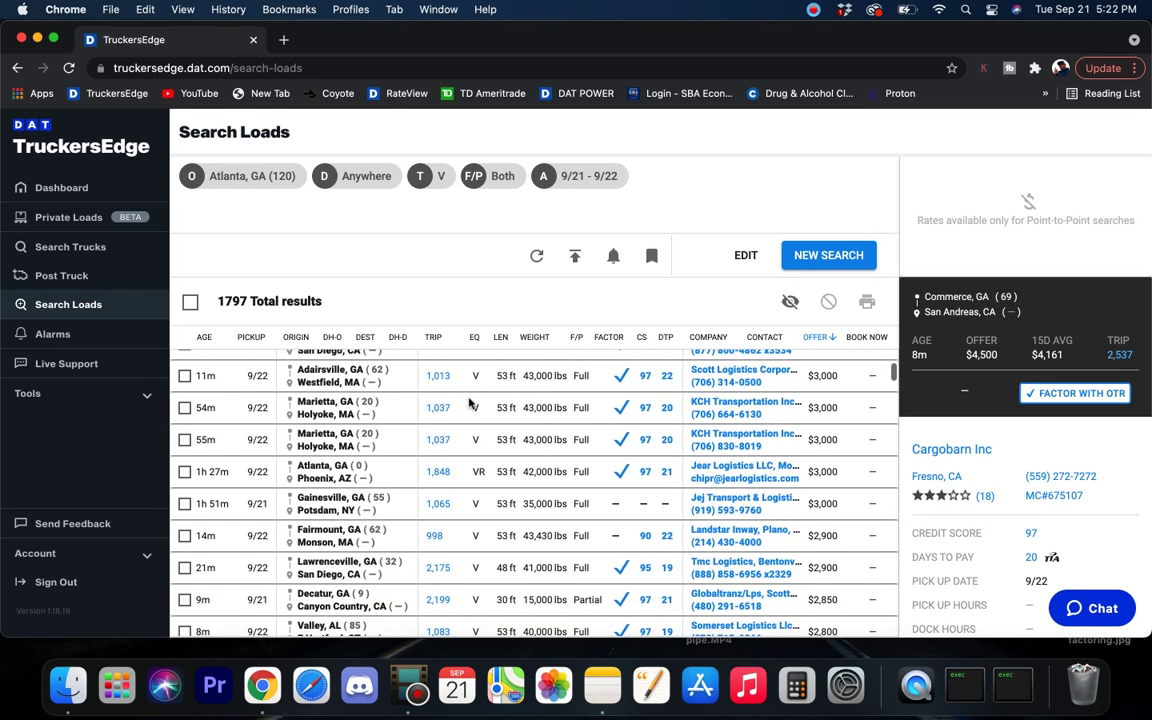
Start a new search with Savannah, GA as the origin and run it
click(803, 256)
drag(244, 240, 172, 231)
text(savanna)
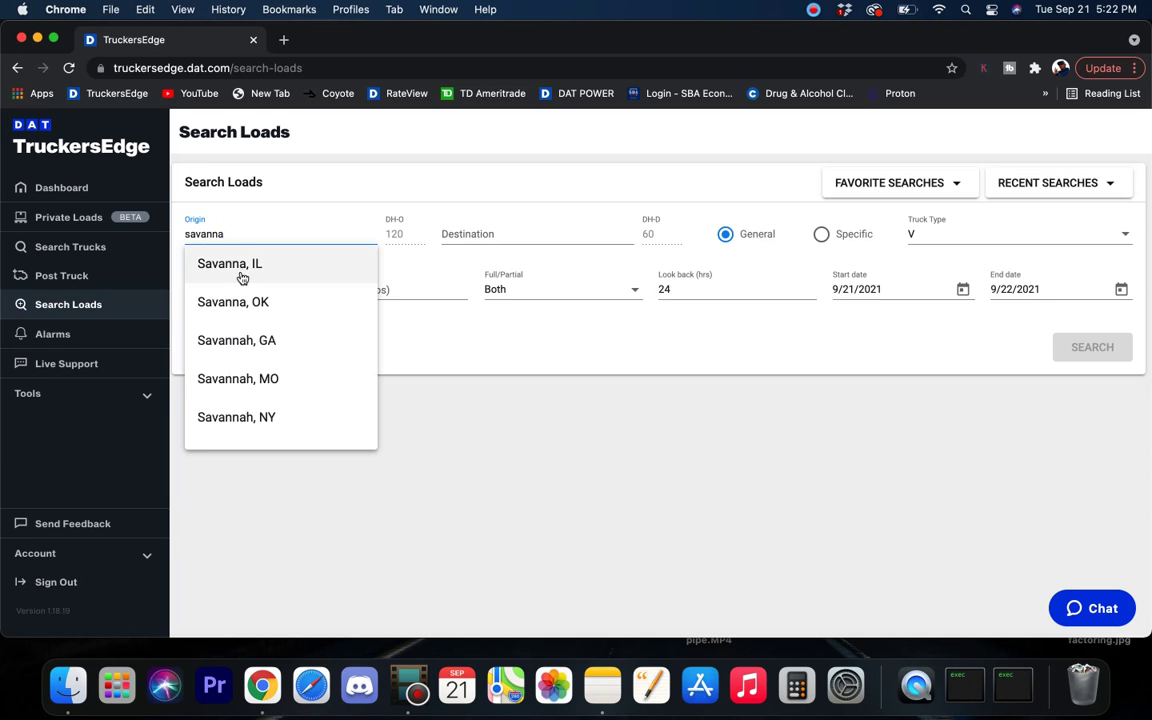
click(262, 338)
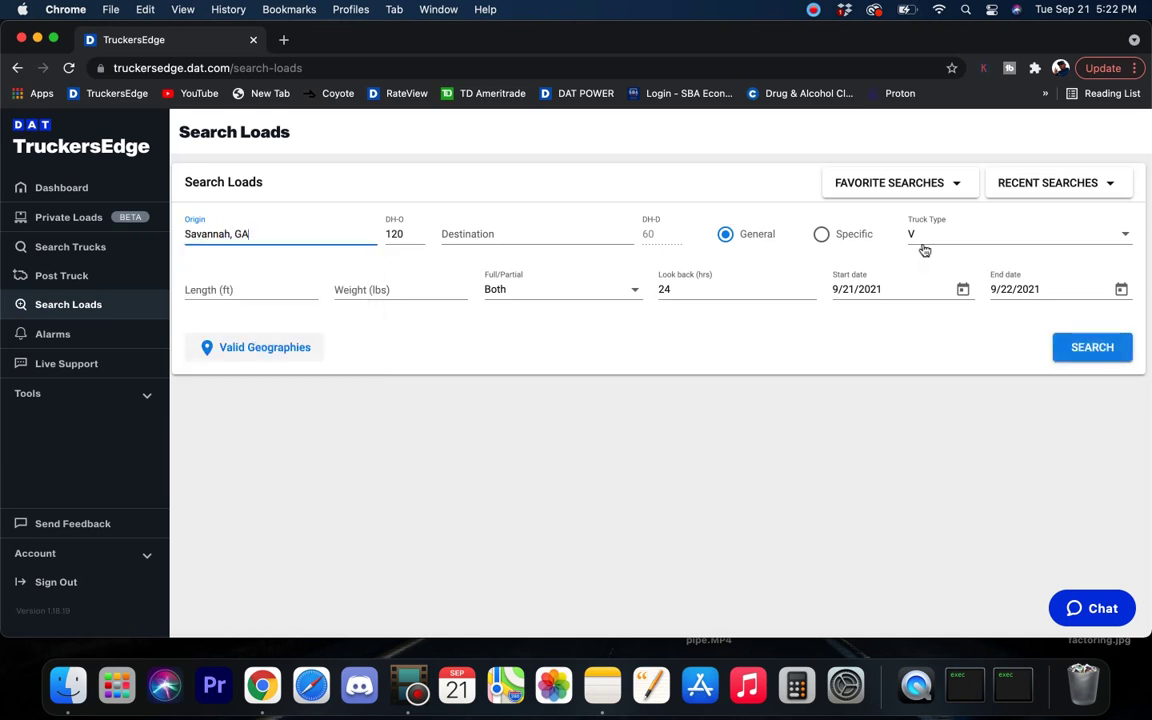
click(1110, 348)
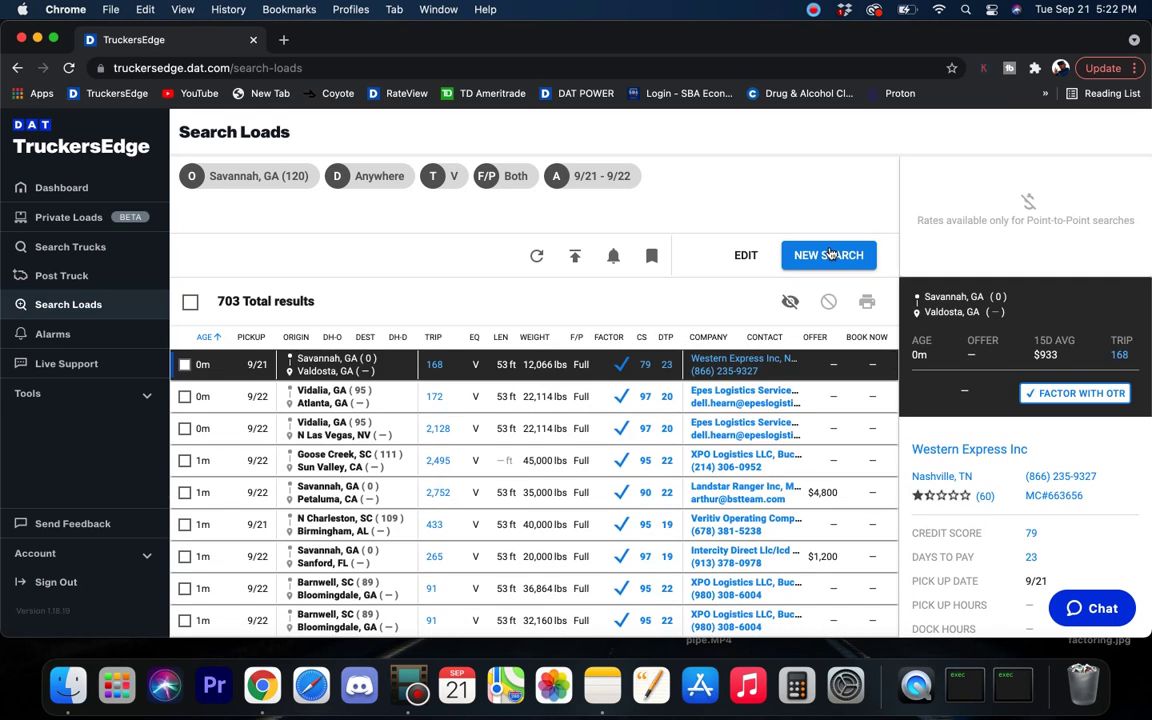
Replace the search origin with Columbia, SC, run the search and check the total number of results
click(830, 254)
drag(240, 233, 148, 230)
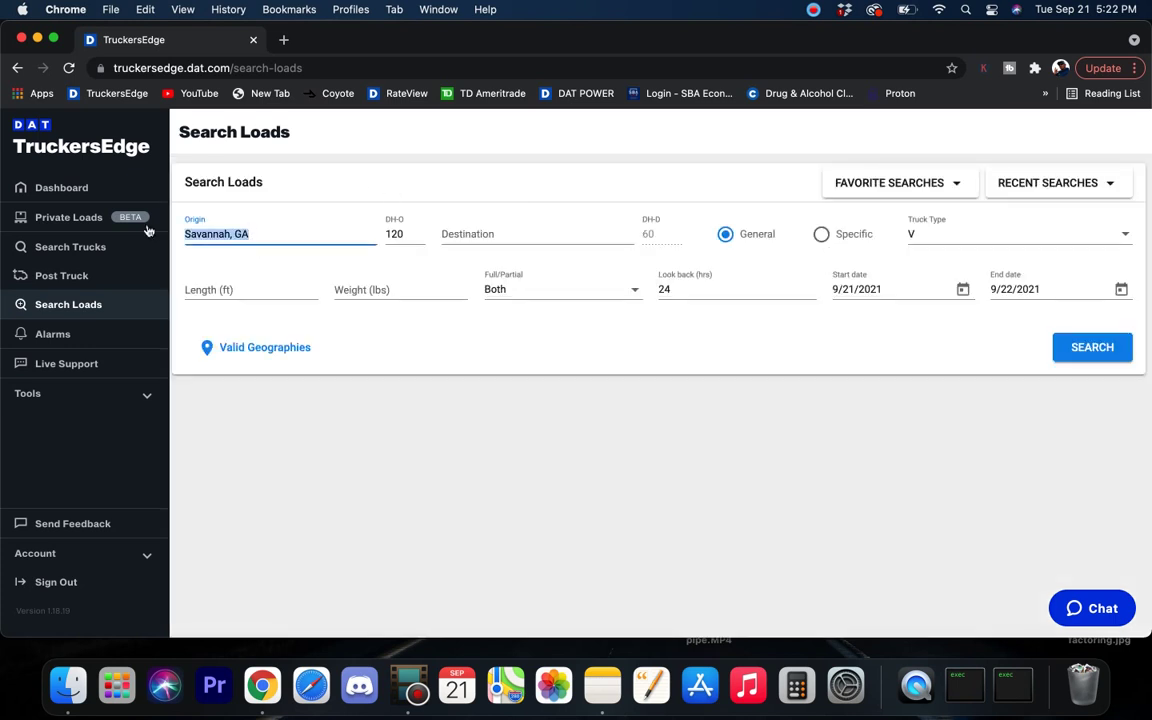
key(BackSpace)
text(col)
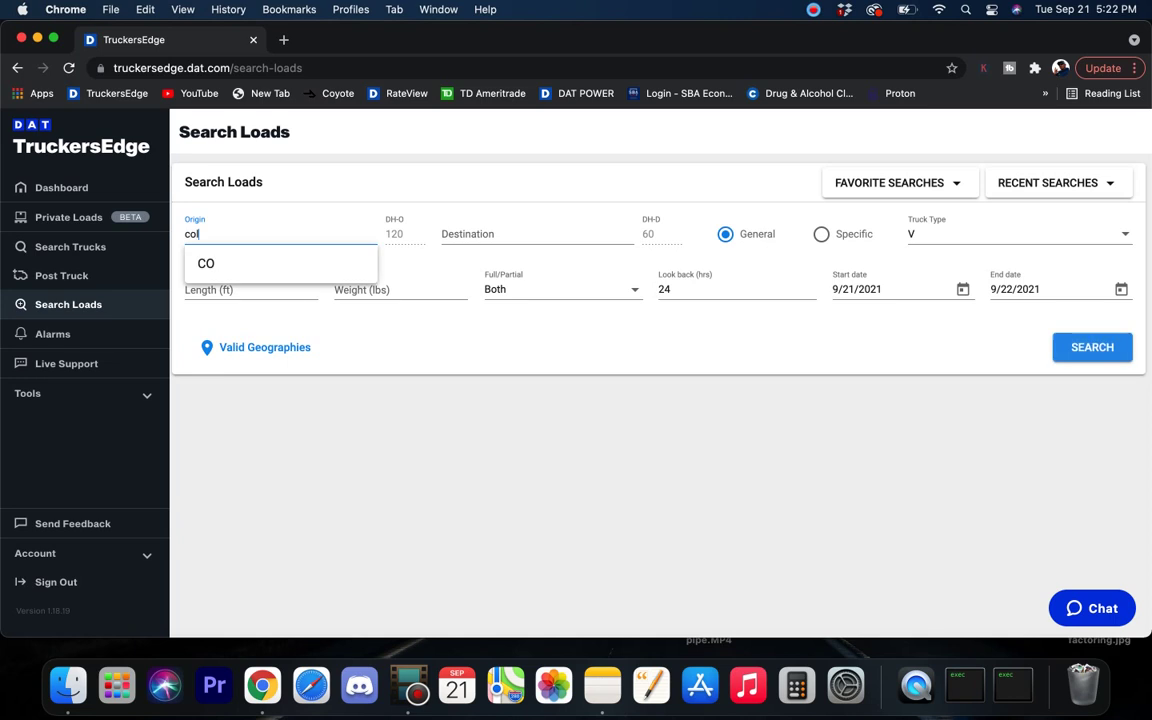
text(umbia)
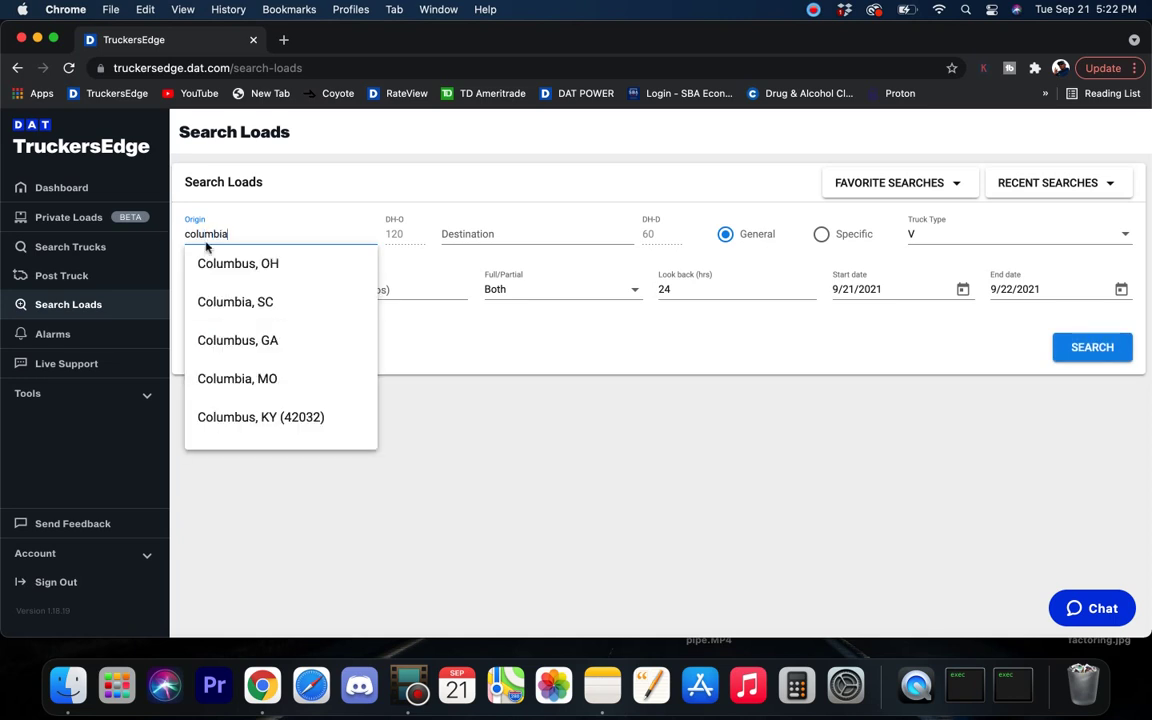
click(249, 265)
click(1063, 350)
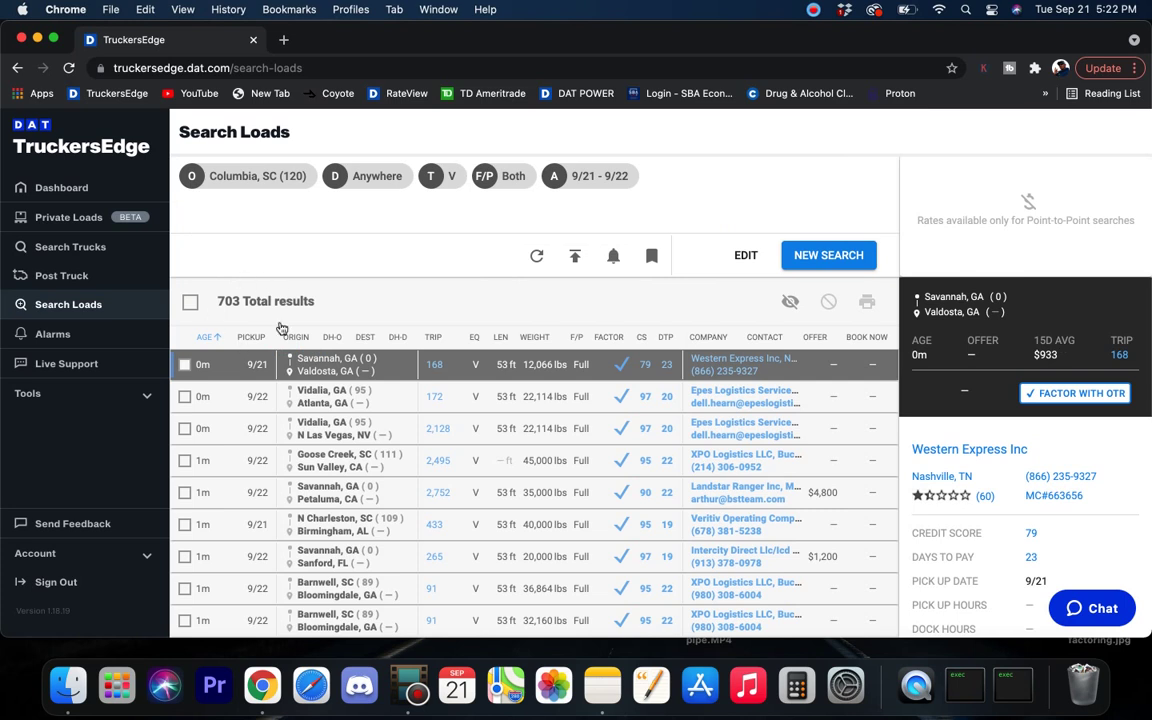
drag(218, 301, 280, 305)
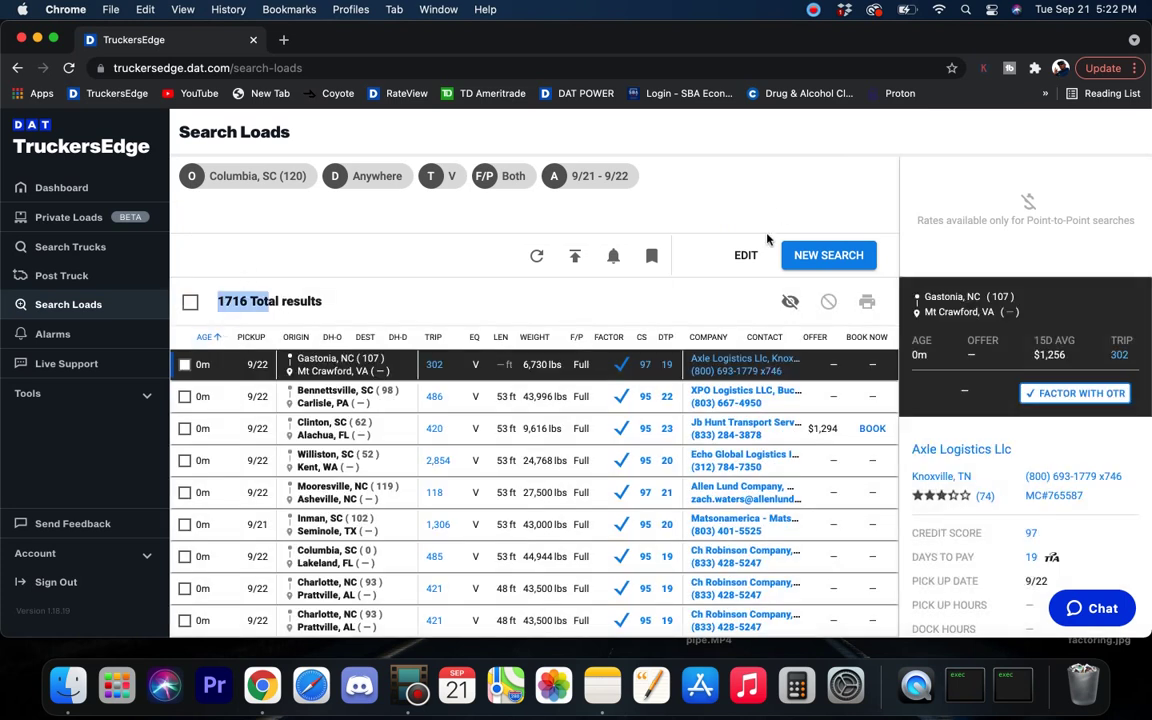
Start a new search with Charlotte, NC as the origin and run it
click(793, 255)
drag(262, 238, 172, 232)
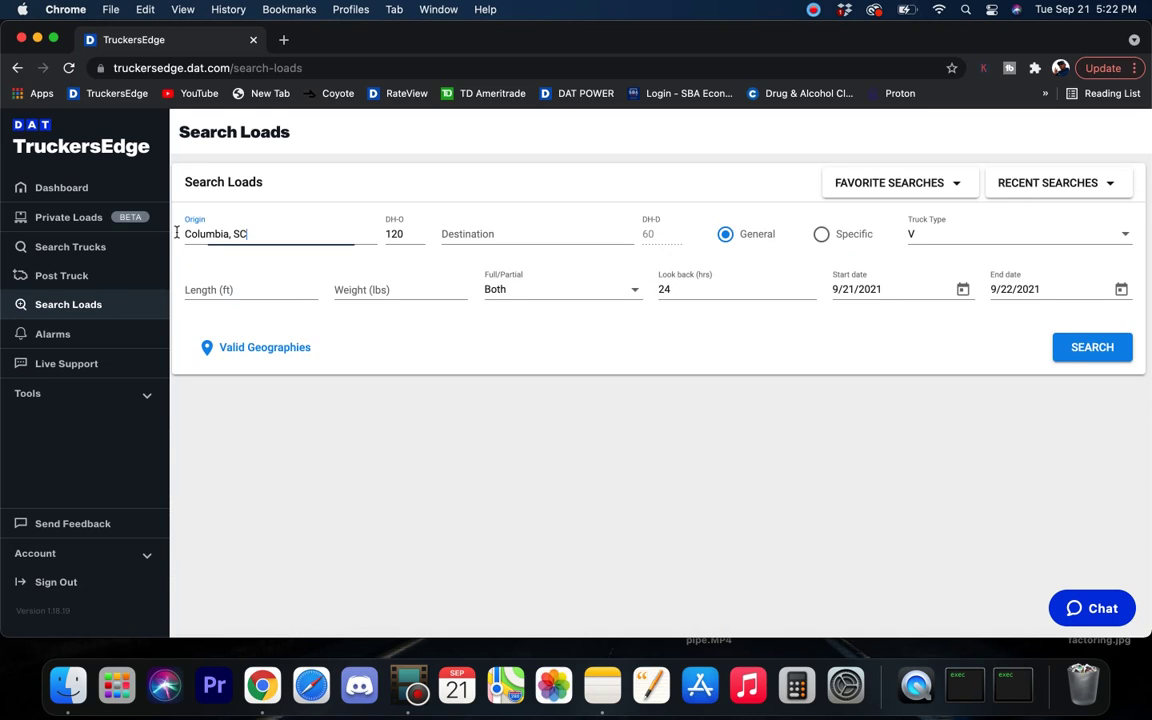
key(BackSpace)
text(charlo)
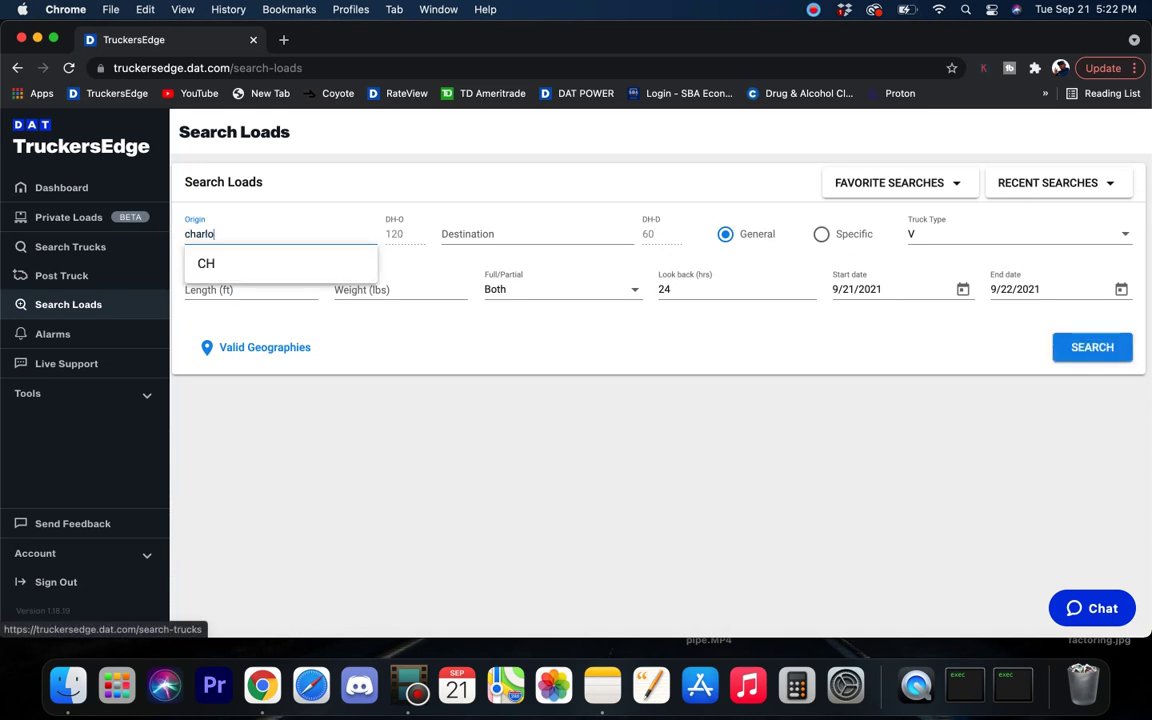
text(tte, NC)
click(230, 265)
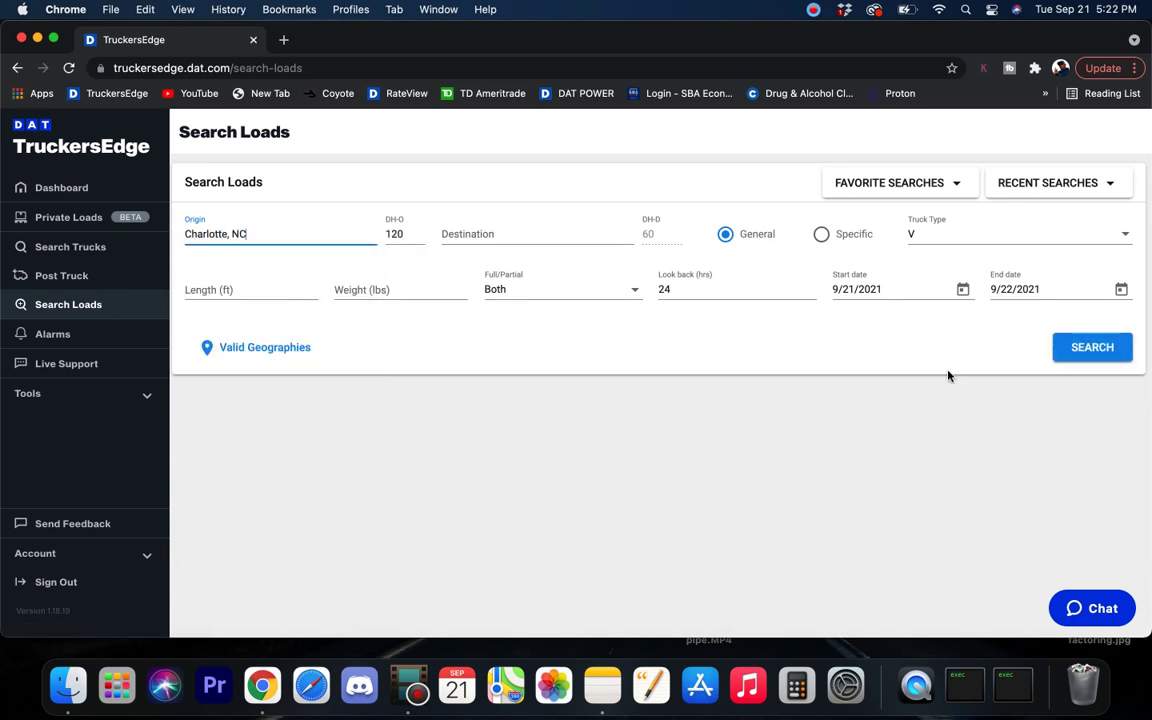
click(1080, 352)
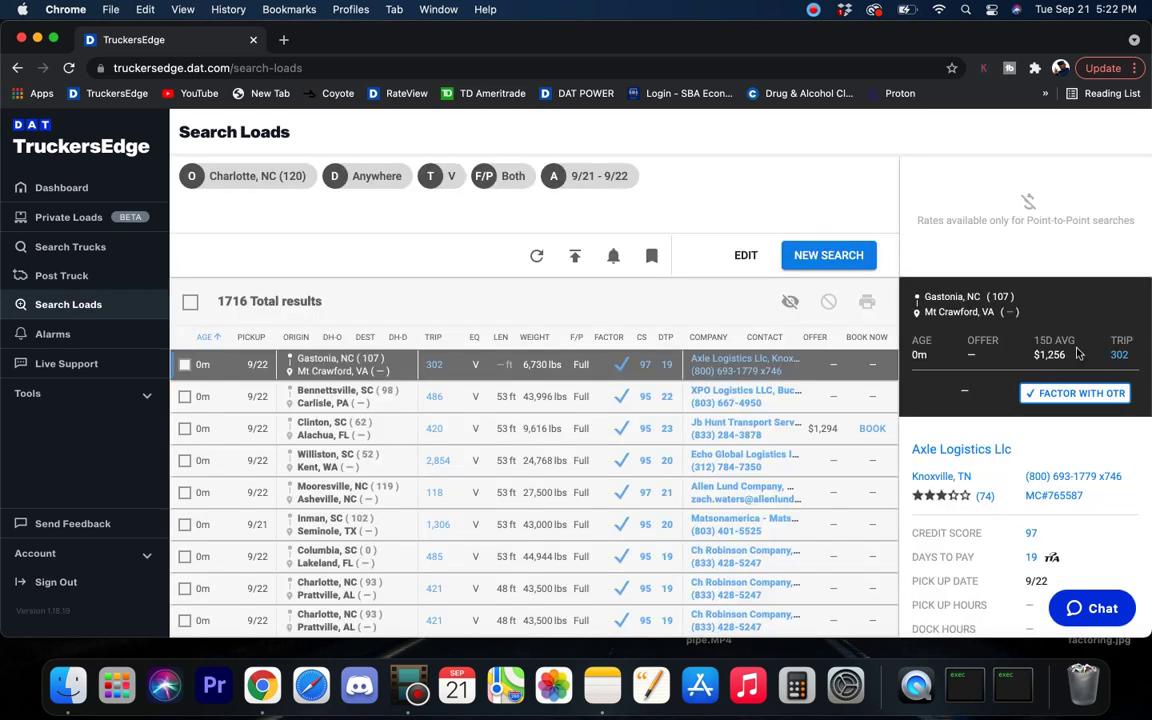
Change the search origin to Nashville, TN and run the search
click(828, 255)
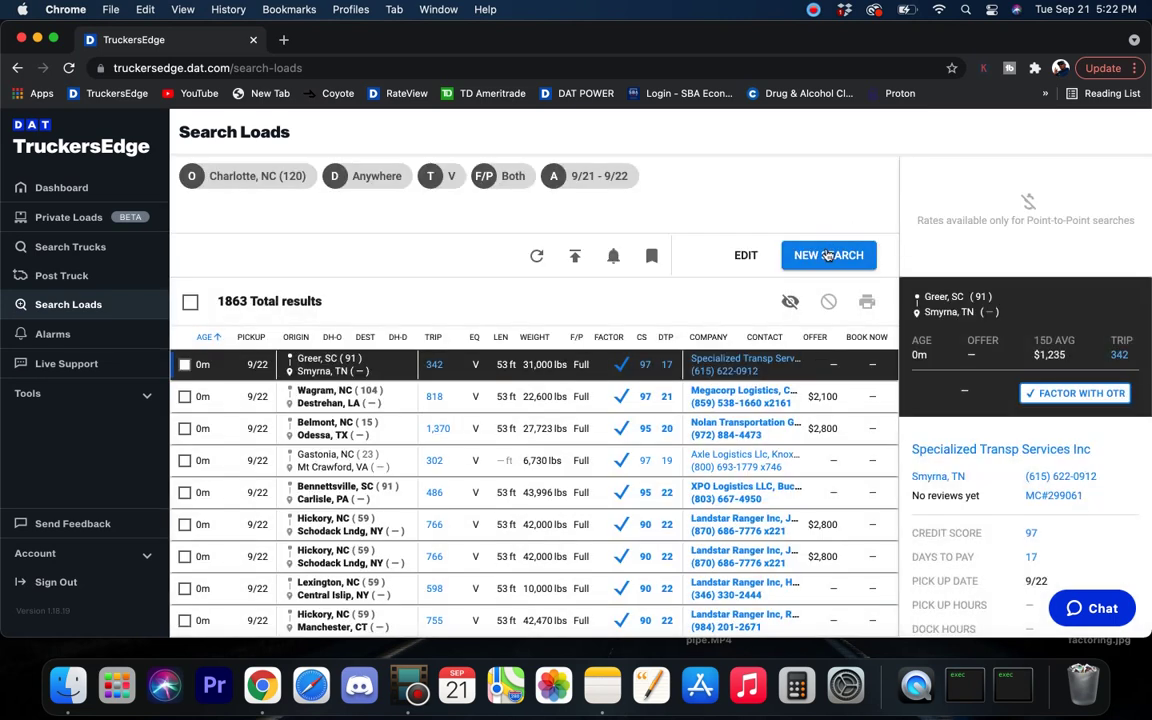
click(828, 255)
triple_click(245, 233)
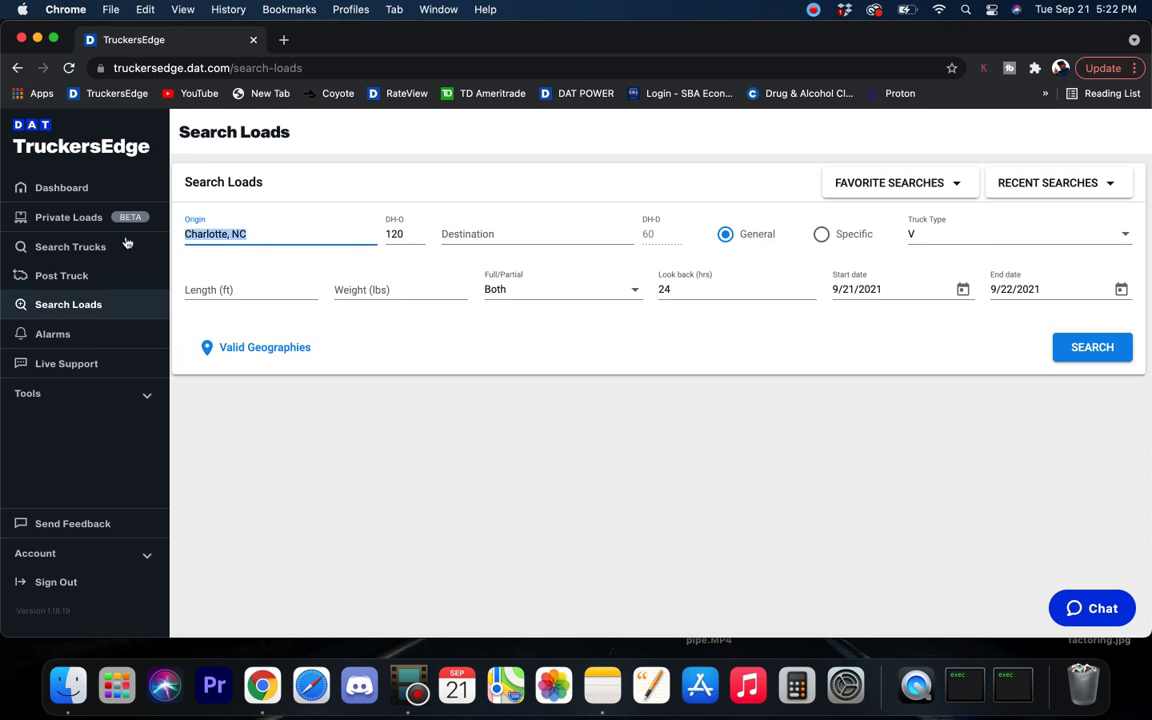
key(BackSpace)
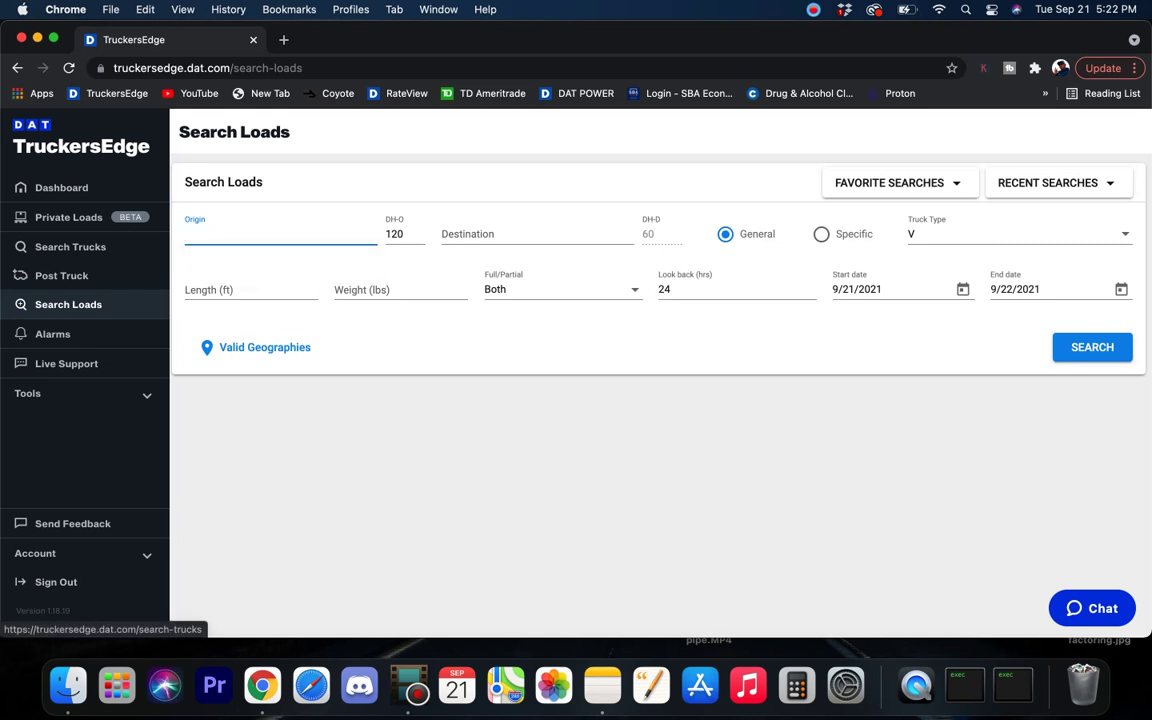
text(nahs)
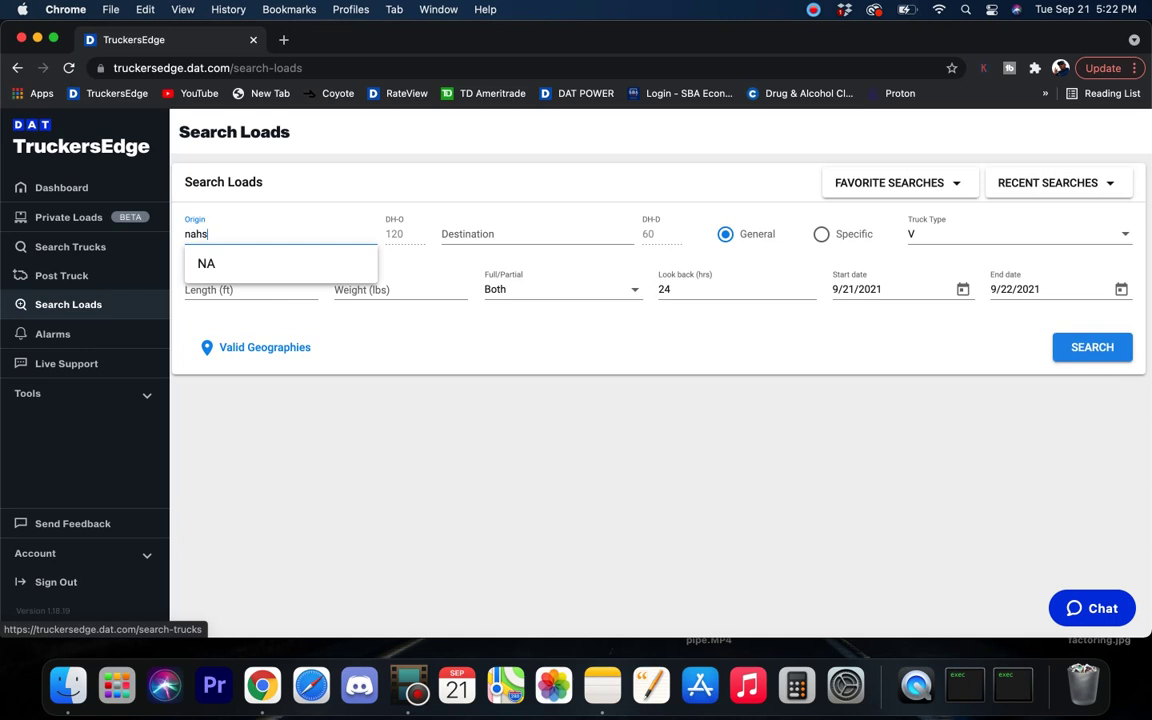
key(BackSpace)
key(BackSpace)
text(shville)
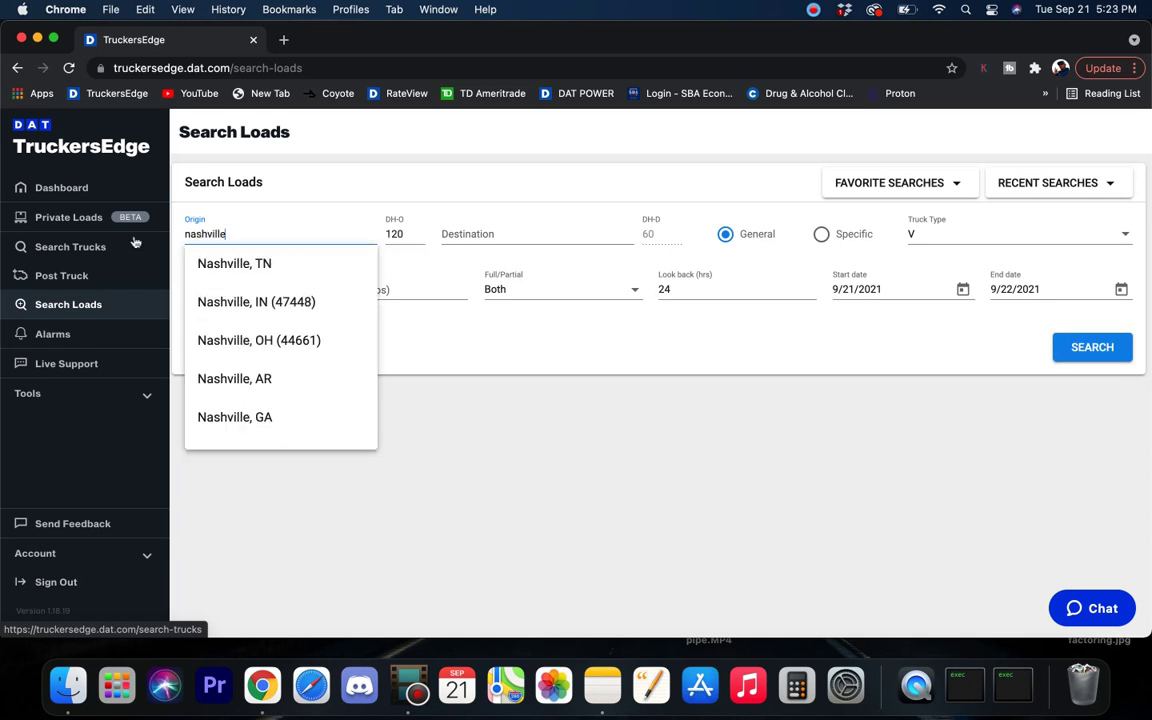
click(239, 264)
click(1102, 355)
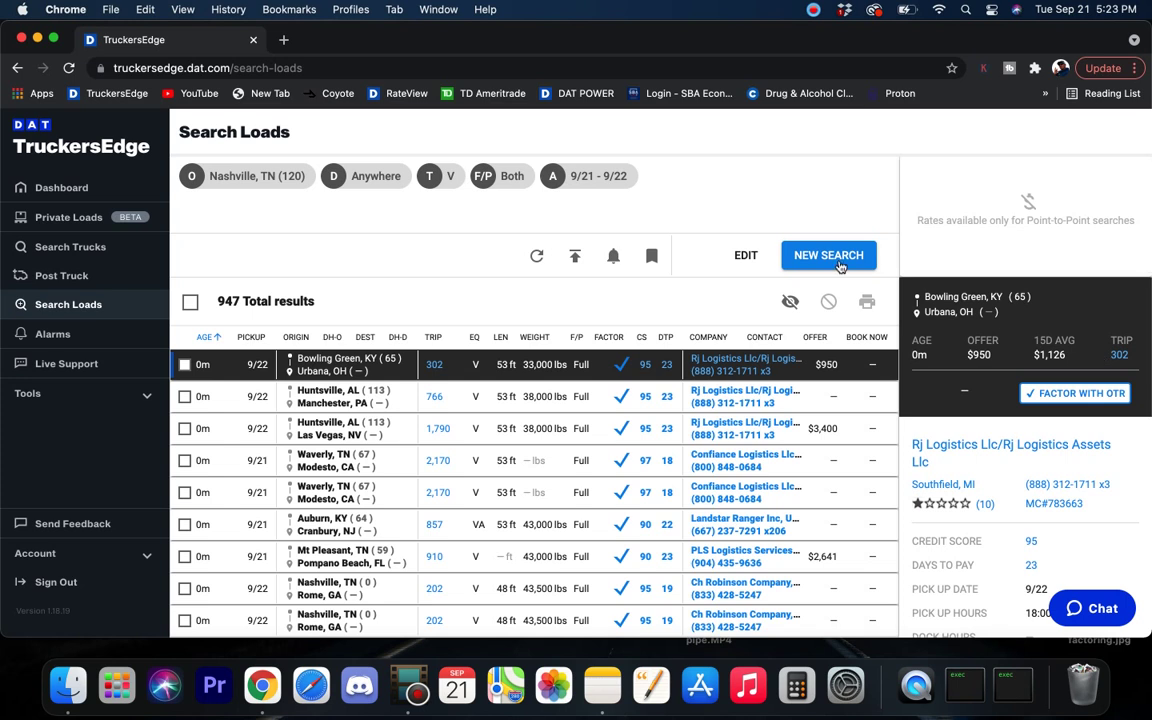
Search for loads with Memphis, TN as the origin and check the total number of results
click(752, 244)
drag(244, 233, 95, 229)
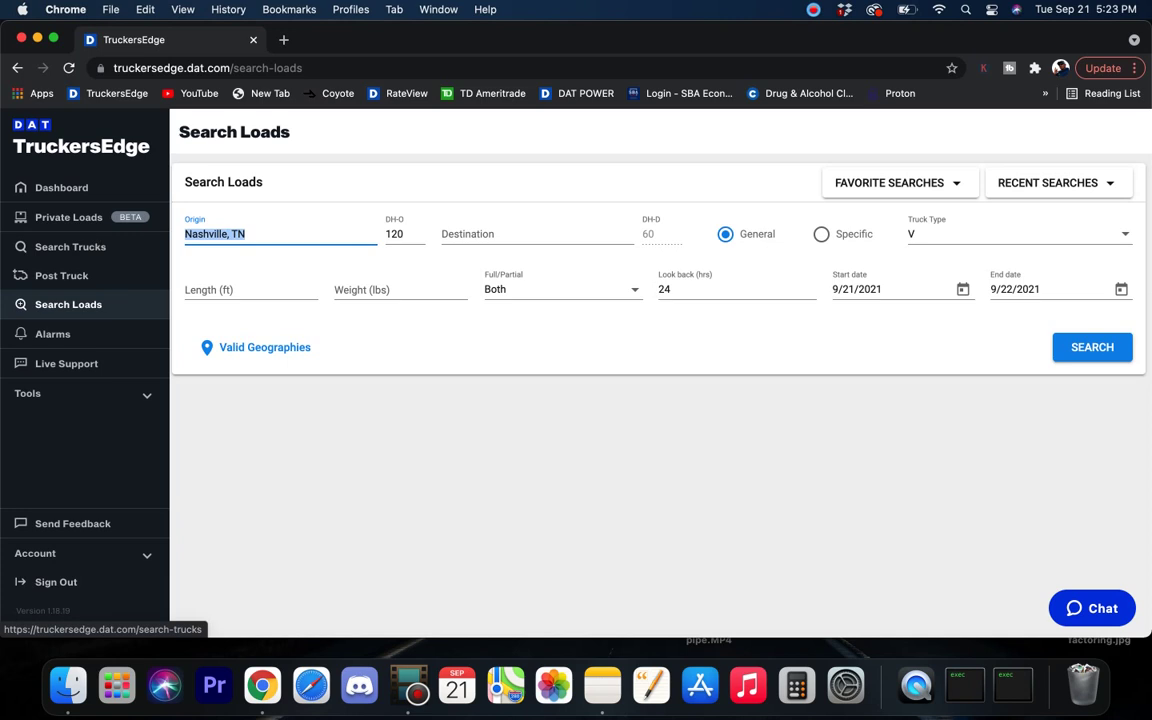
key(BackSpace)
text(mem)
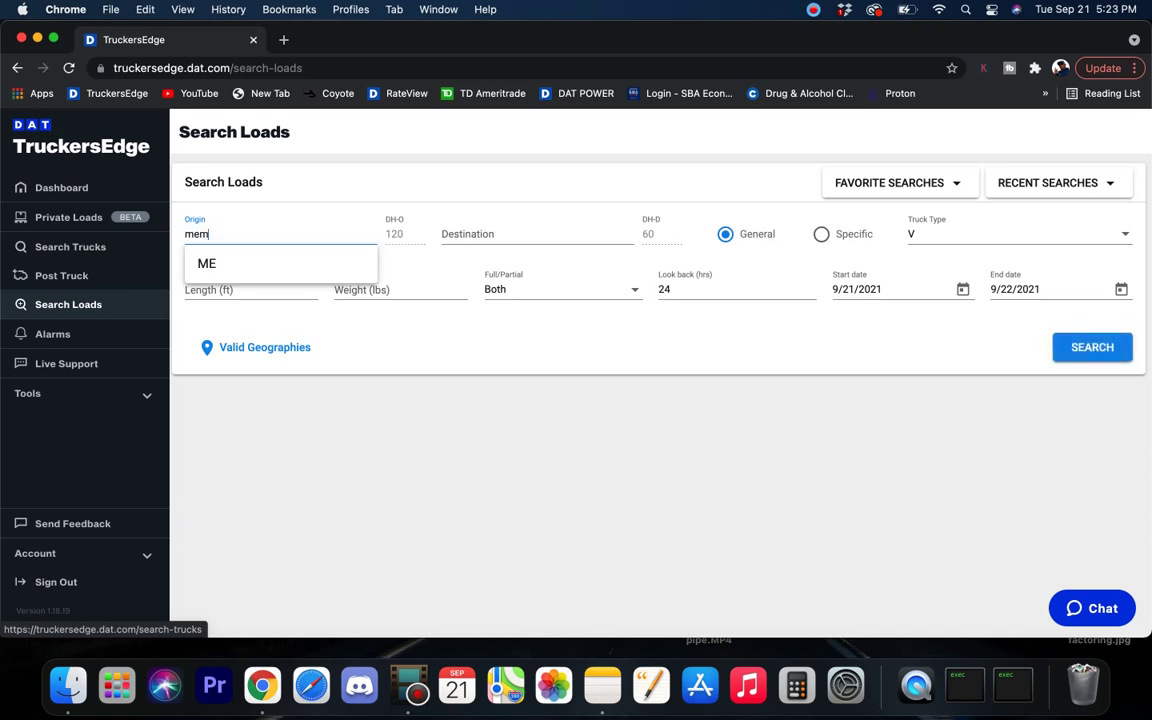
text(phis)
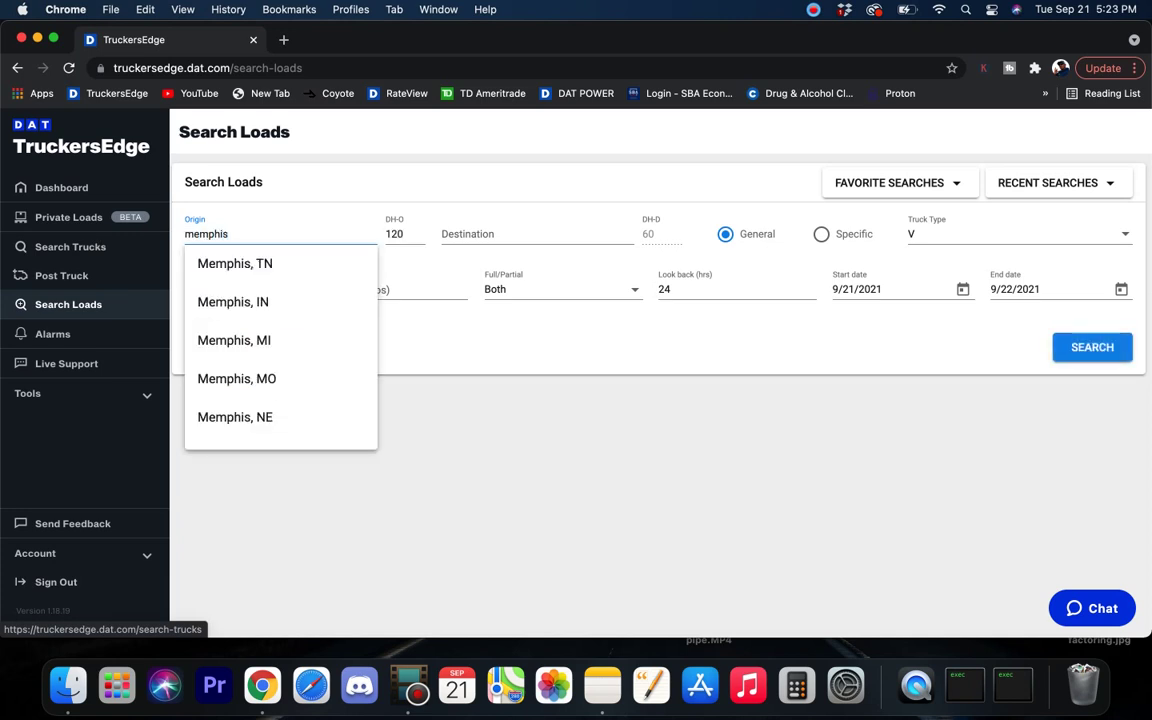
click(235, 264)
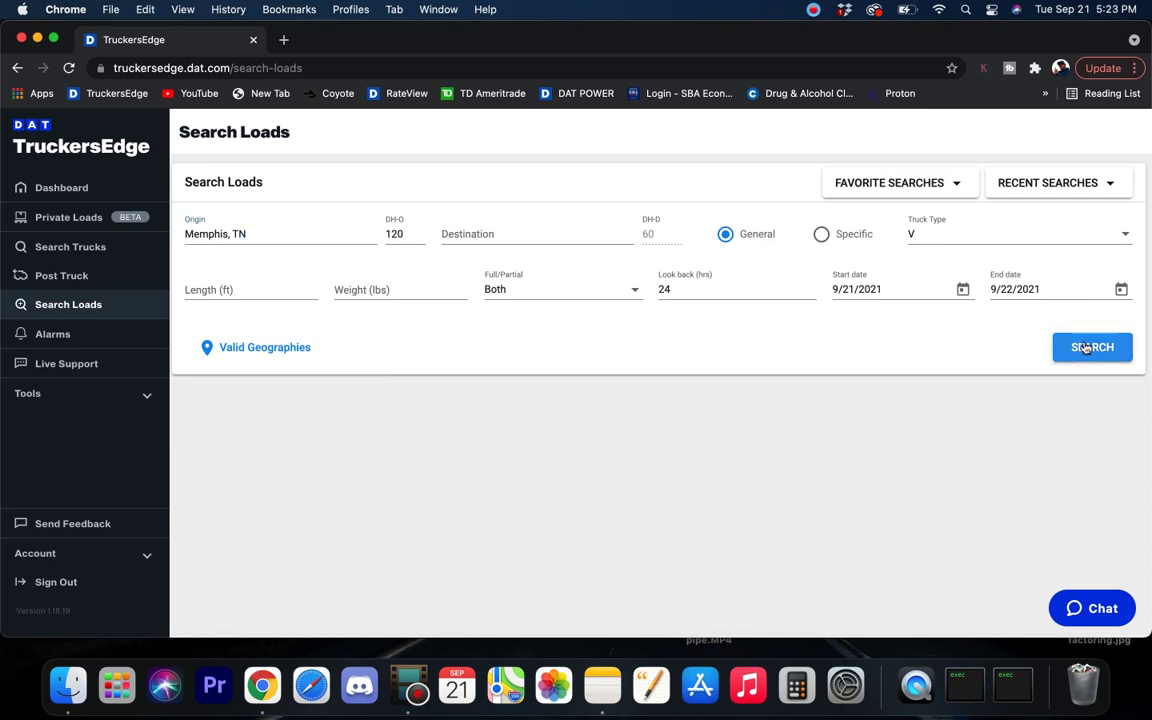
click(1088, 347)
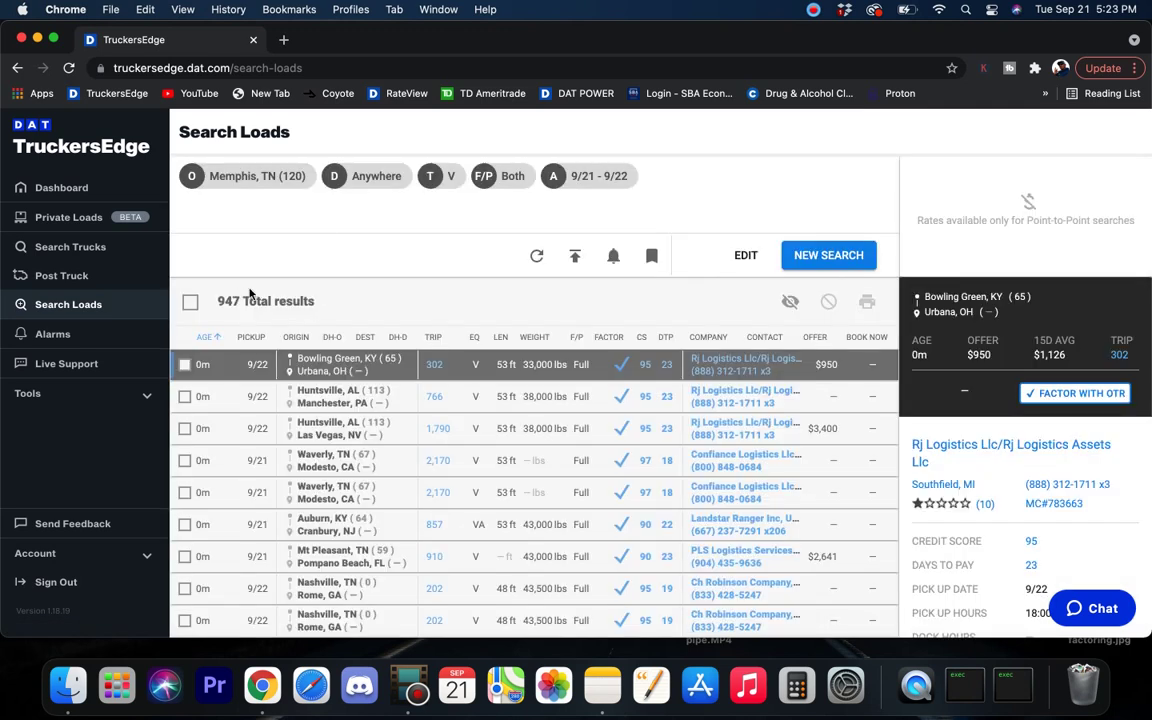
drag(215, 301, 338, 306)
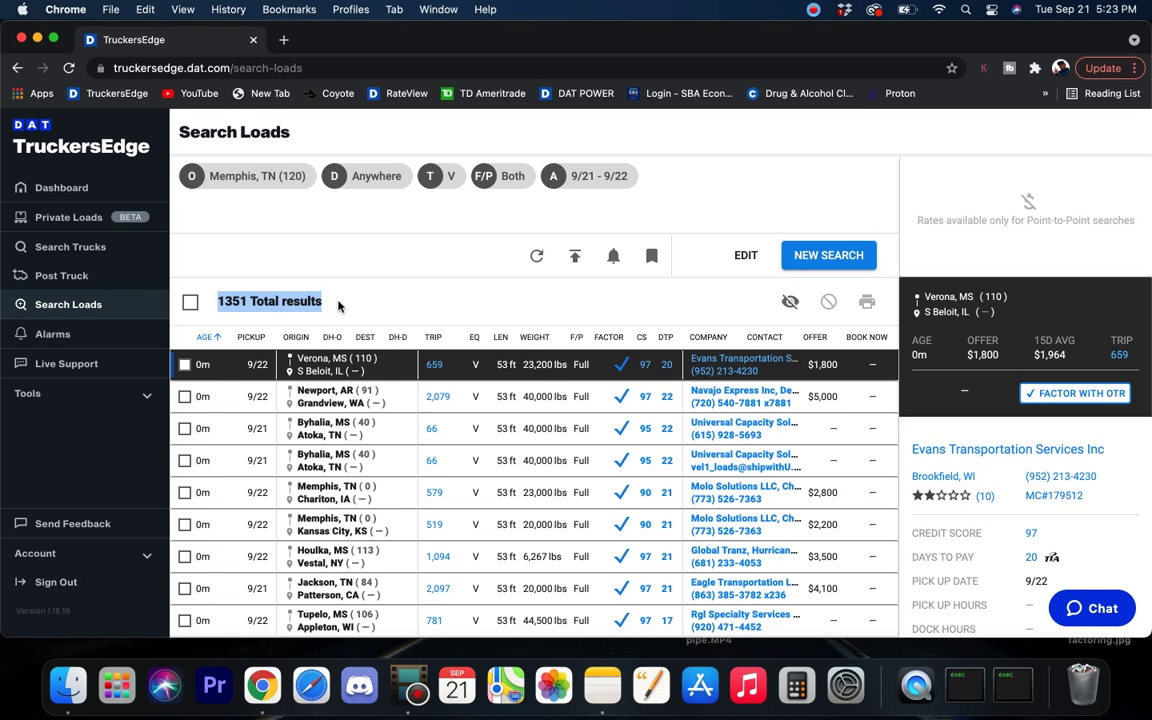
click(338, 305)
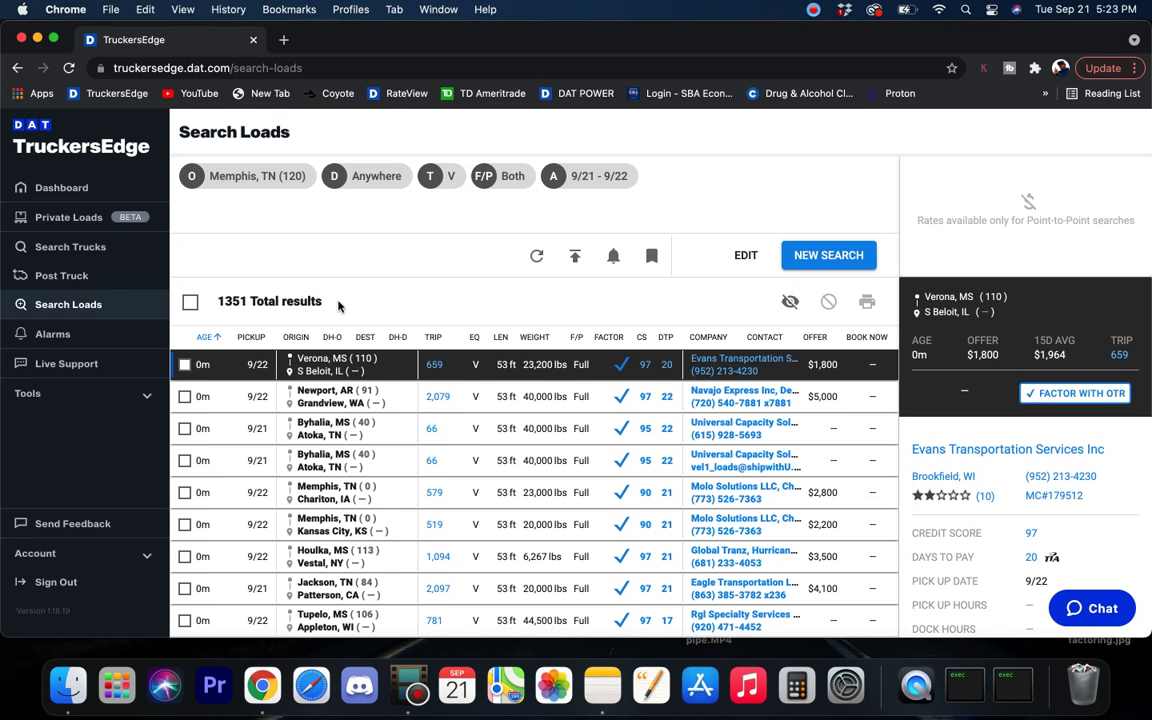
Sort the Memphis loads by highest offer and compare the Corinth to Seattle load's offer with its 15-day average
click(814, 337)
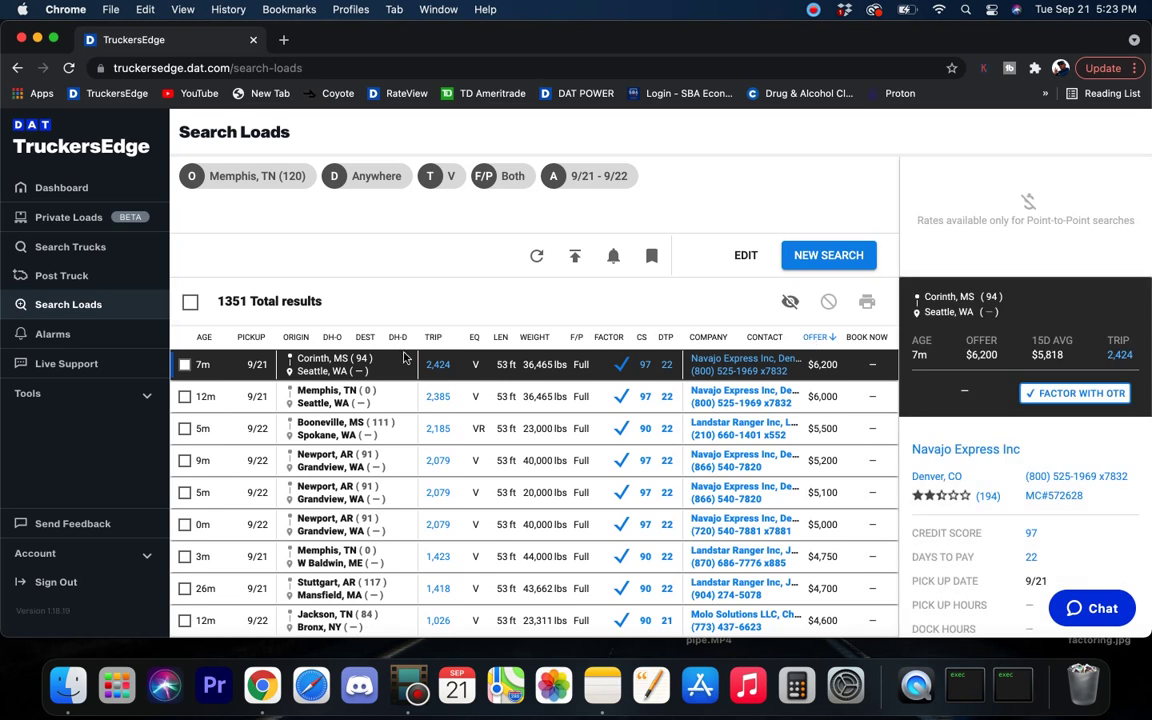
scroll(400, 362, down, 2)
scroll(398, 366, up, 1)
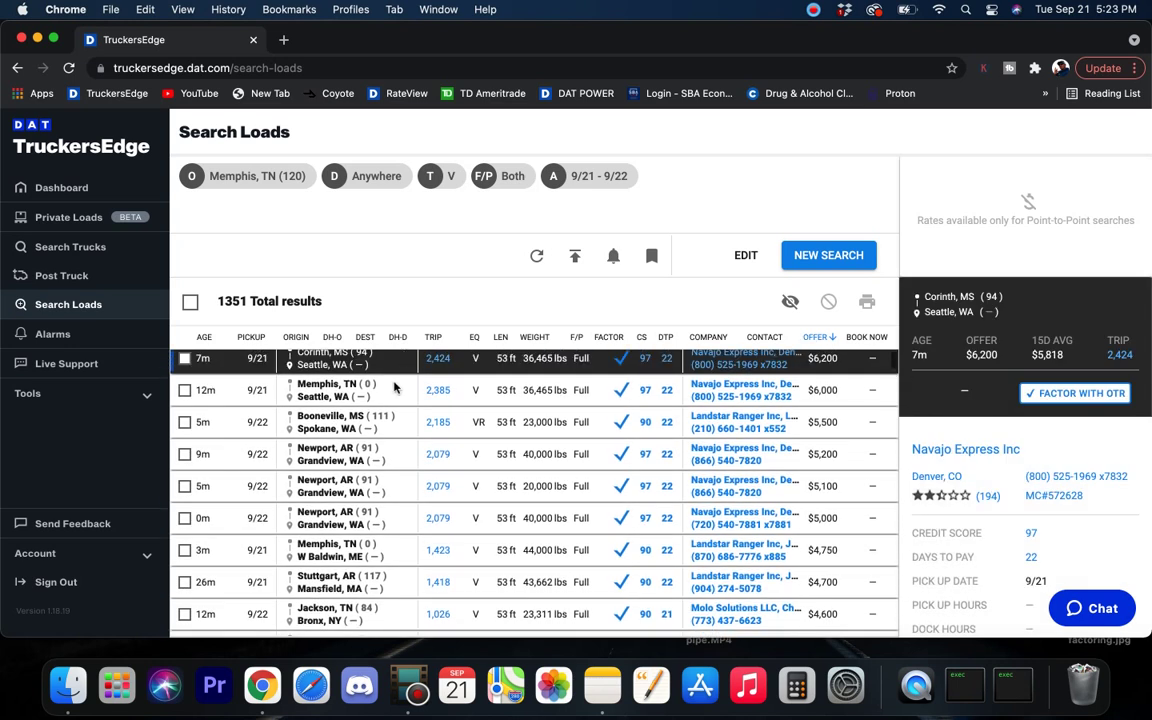
mouse_move(1051, 360)
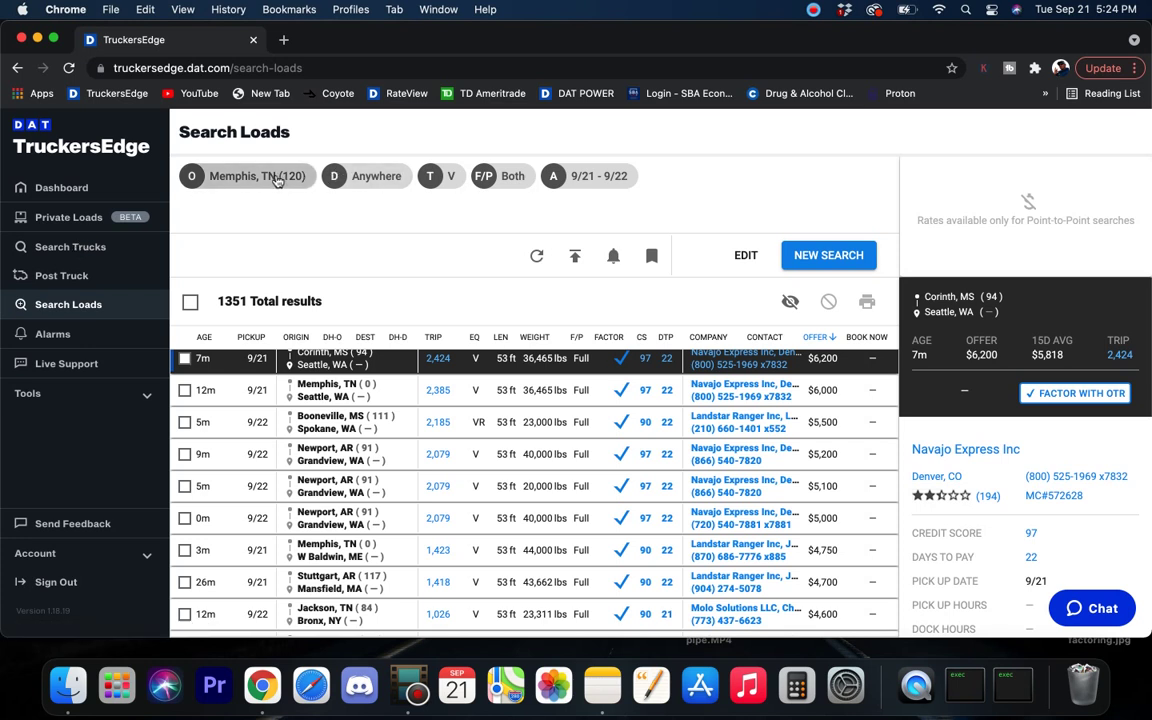
Start a new search with Columbus, OH as the origin and run it
click(825, 255)
click(253, 231)
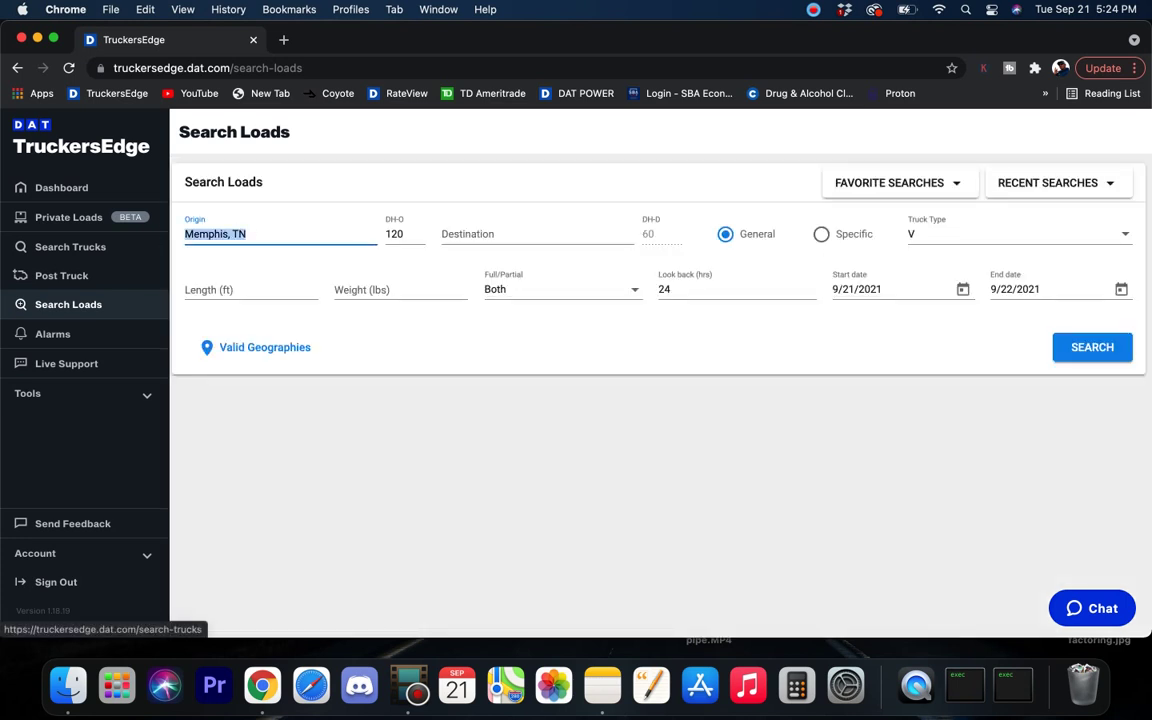
key(BackSpace)
text(cle)
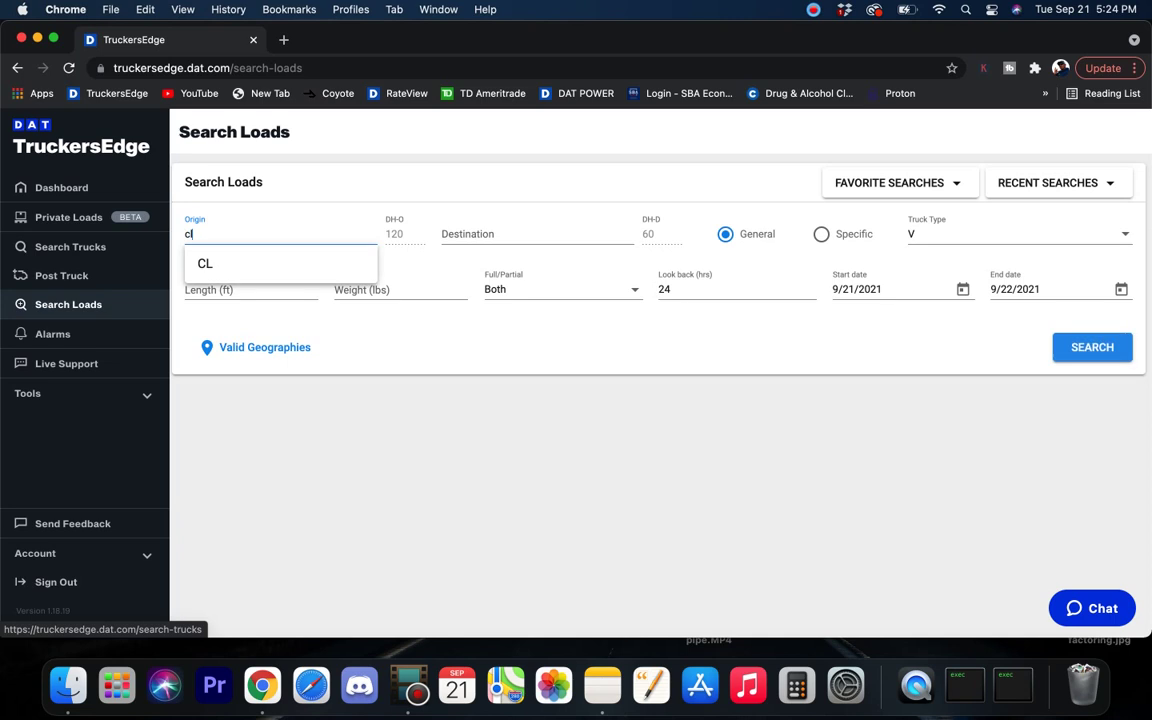
key(BackSpace)
key(BackSpace)
text(olumbus)
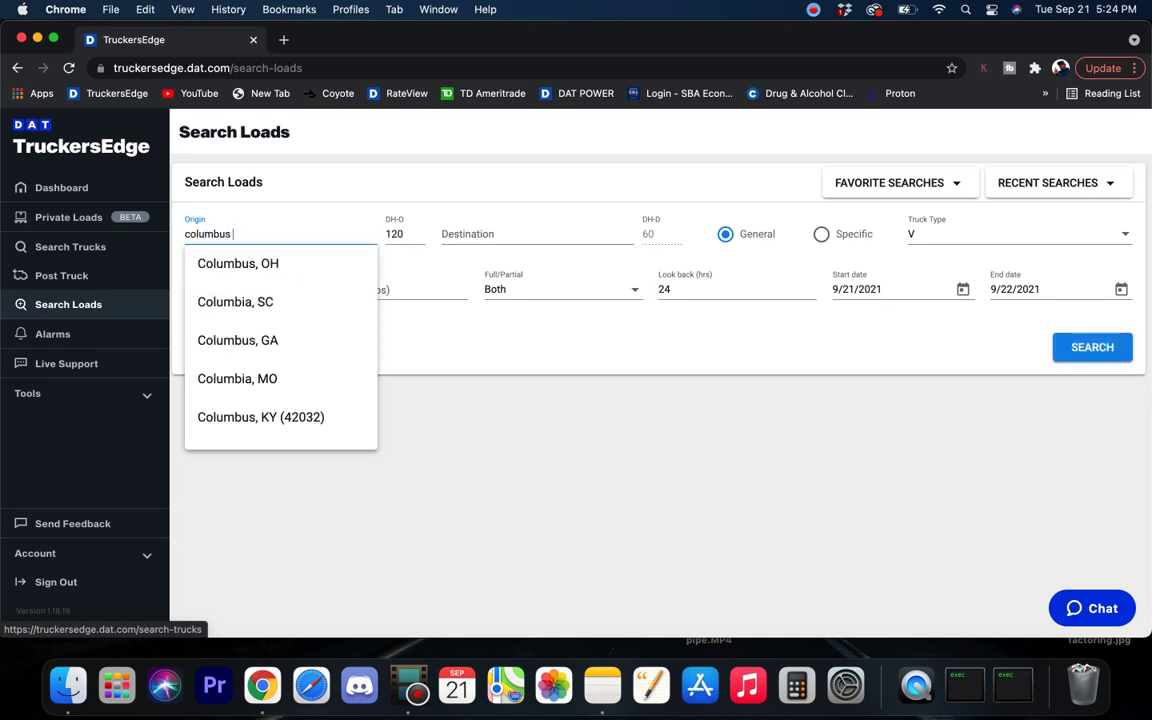
click(277, 272)
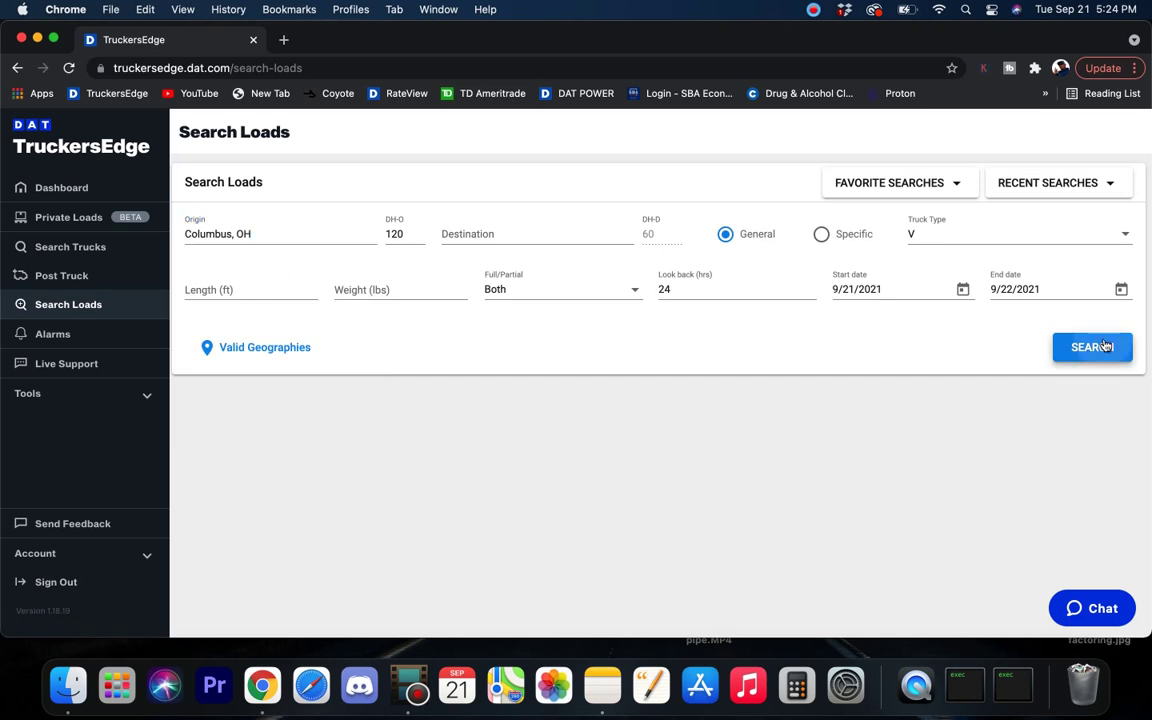
click(1096, 346)
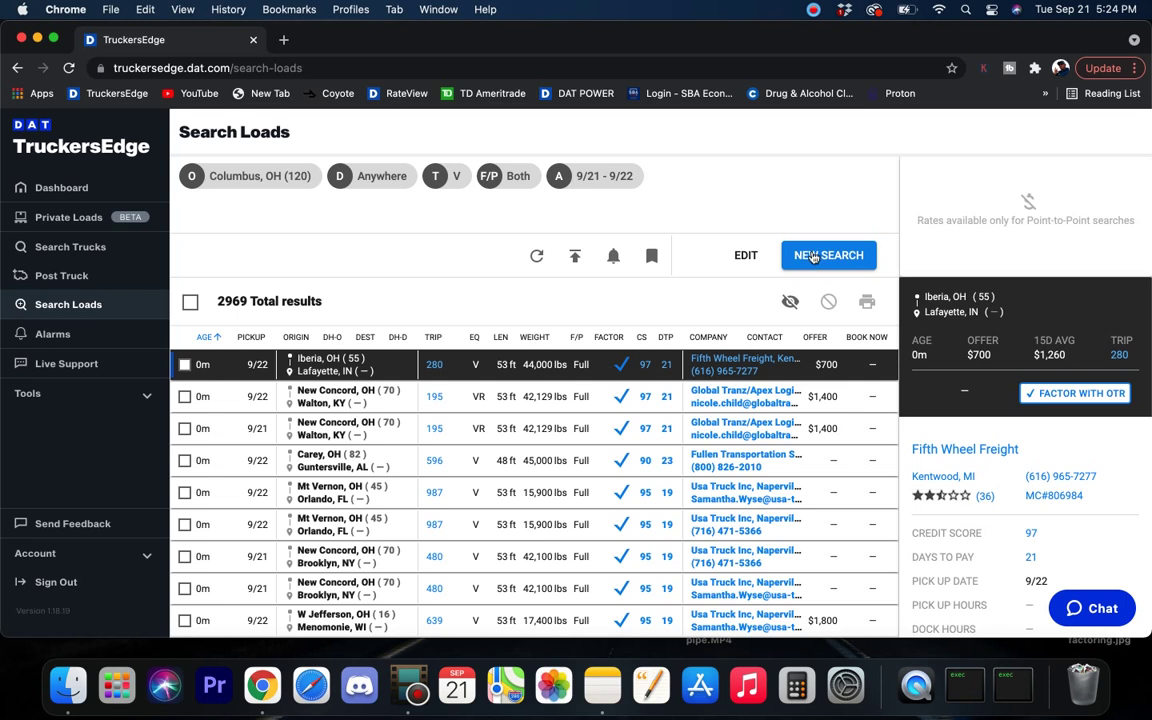
Sort the Columbus loads by highest offer and browse the top-paying loads
click(815, 338)
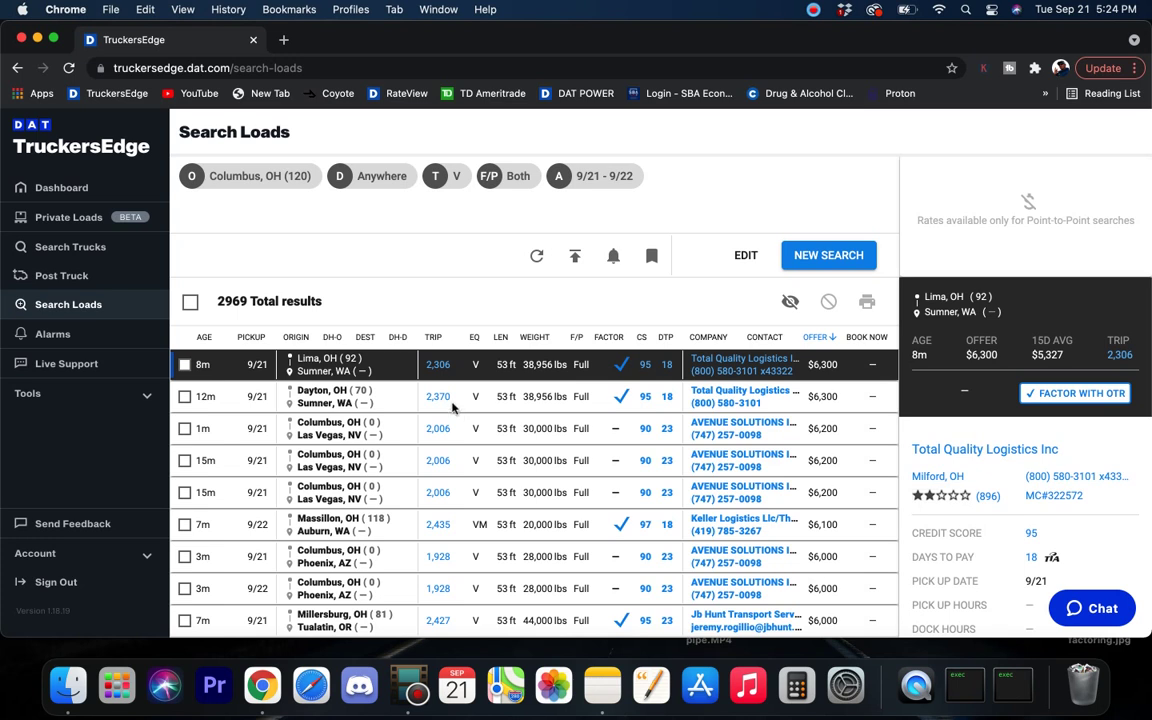
scroll(494, 442, down, 1)
scroll(494, 442, down, 3)
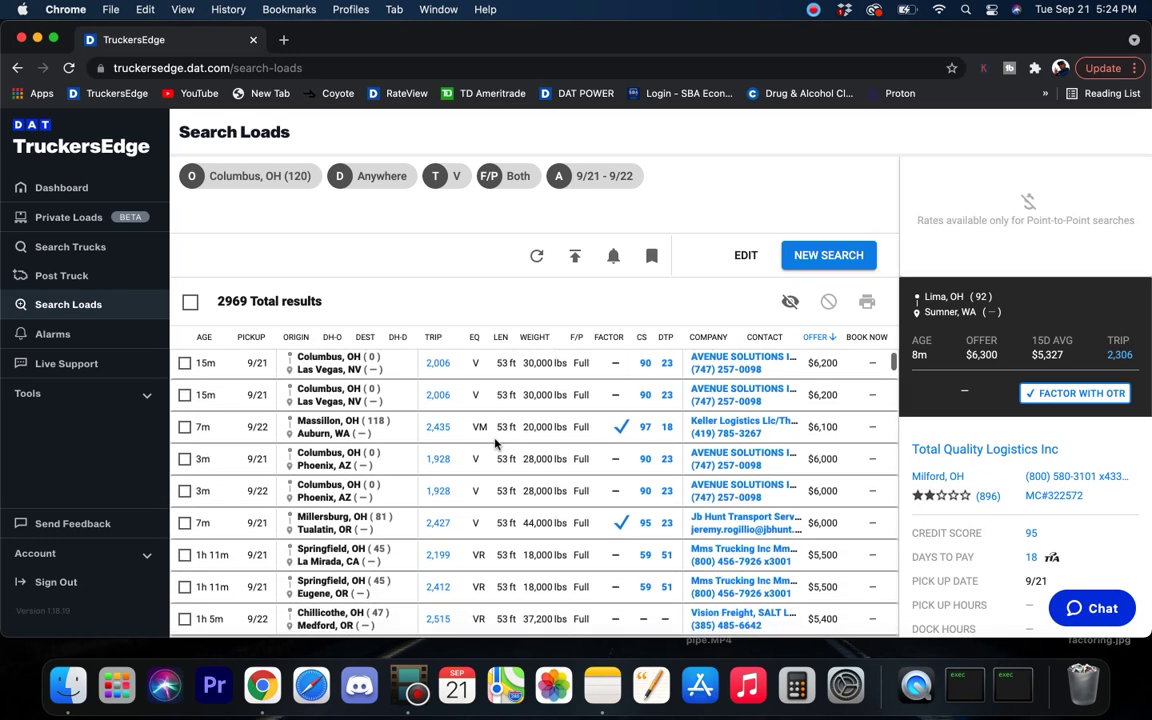
Browse the top-paying Columbus loads and compare the Springfield to La Mirada load's offer with its 15-day average
scroll(487, 416, up, 3)
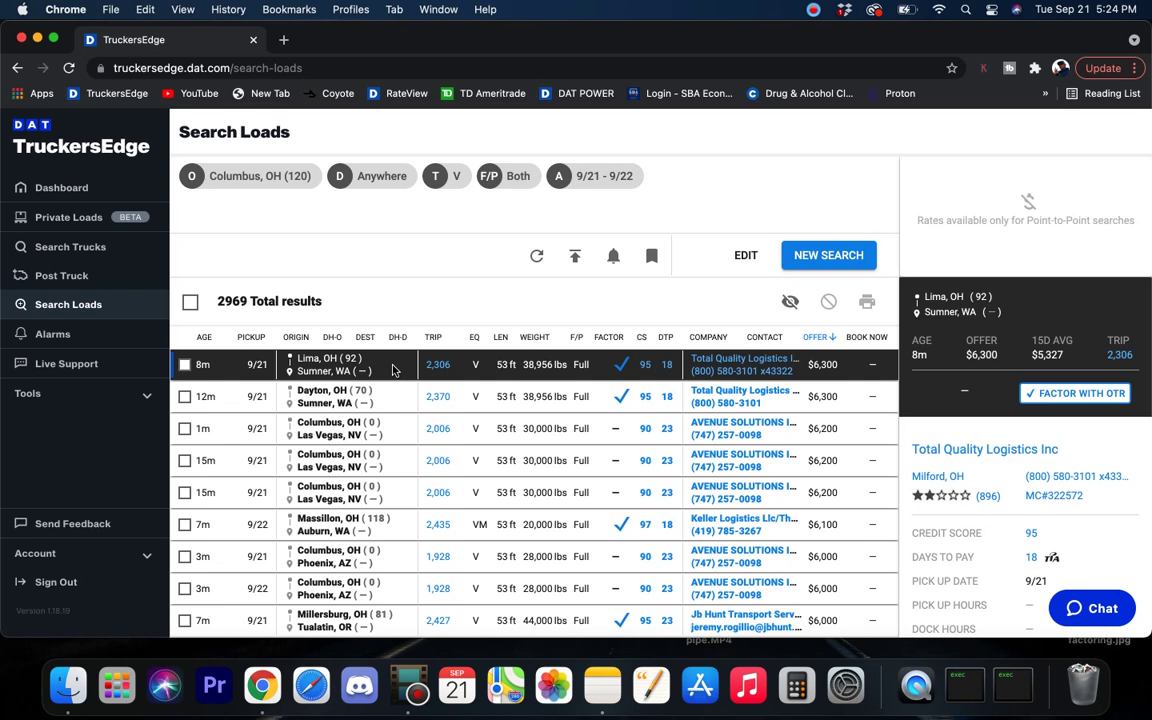
scroll(406, 430, down, 3)
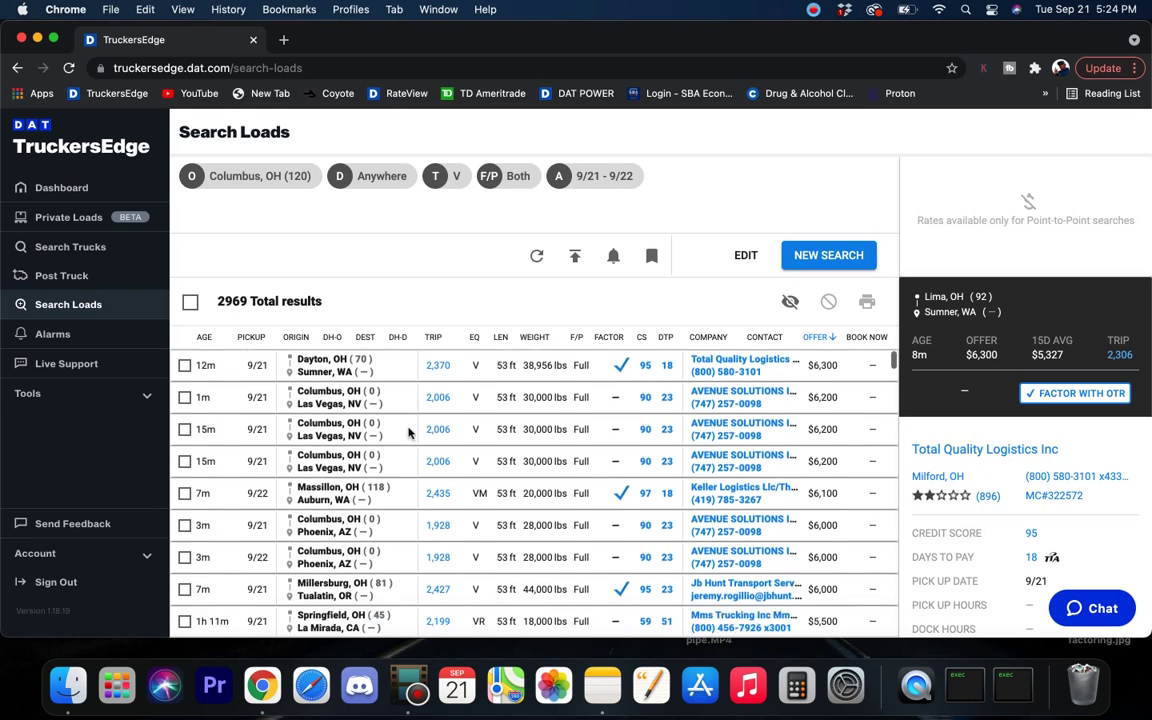
scroll(408, 432, down, 2)
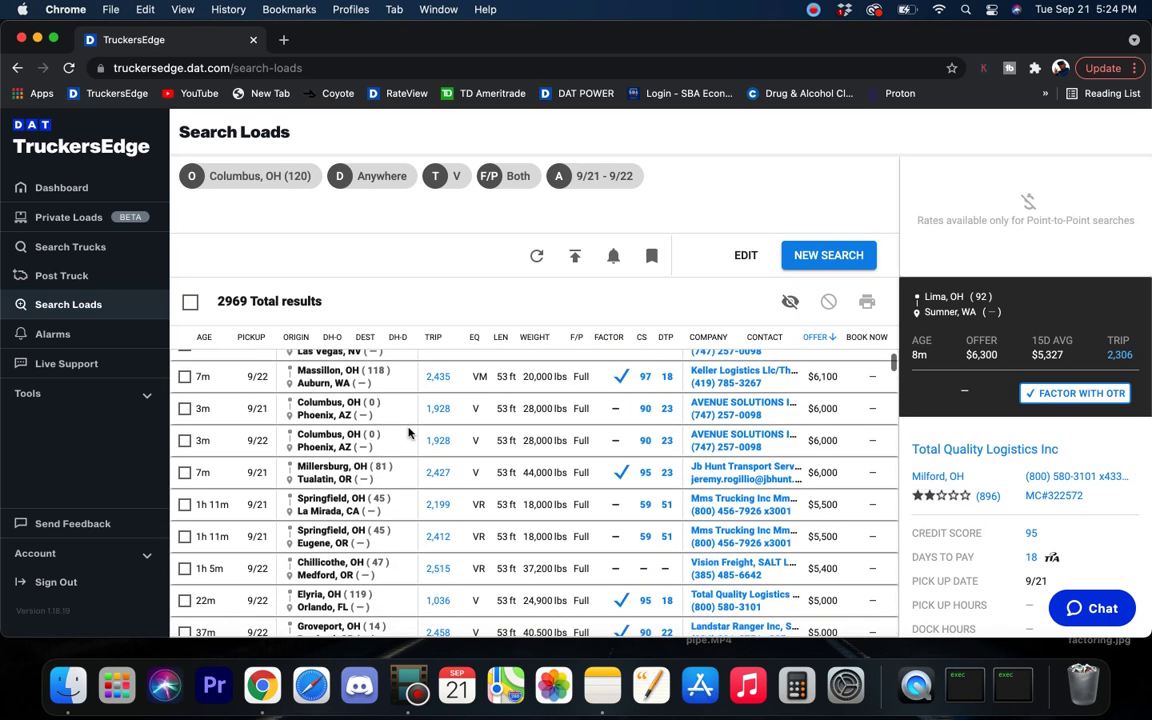
scroll(408, 432, down, 3)
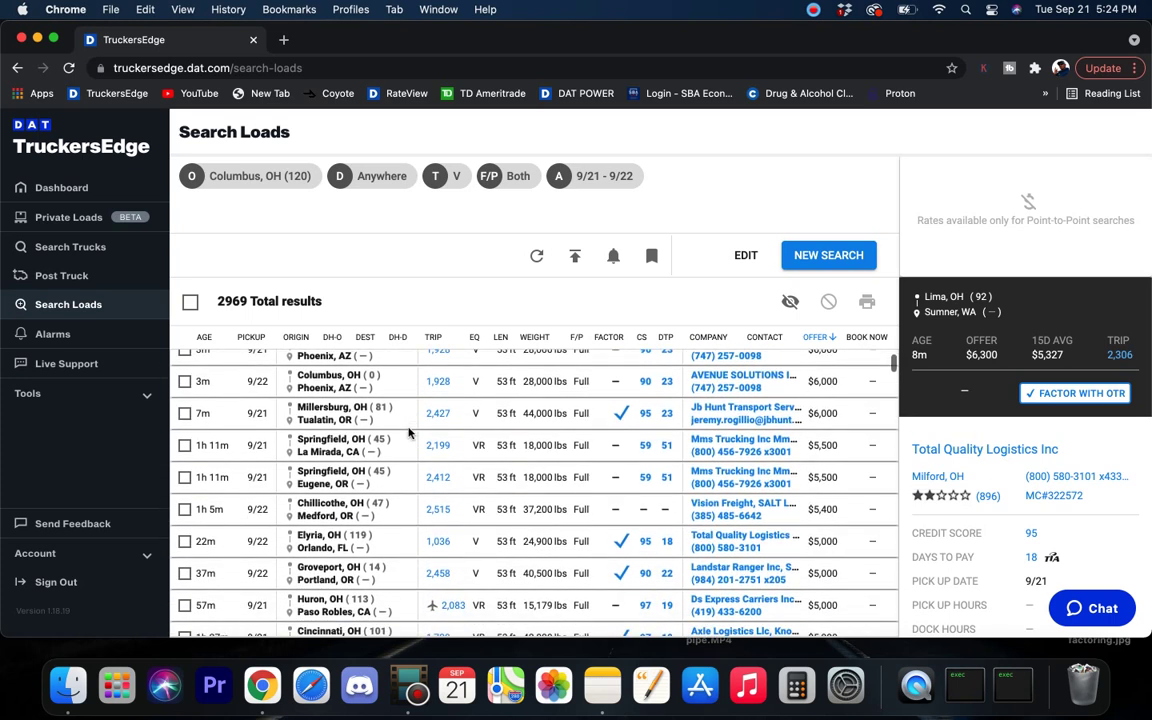
click(408, 432)
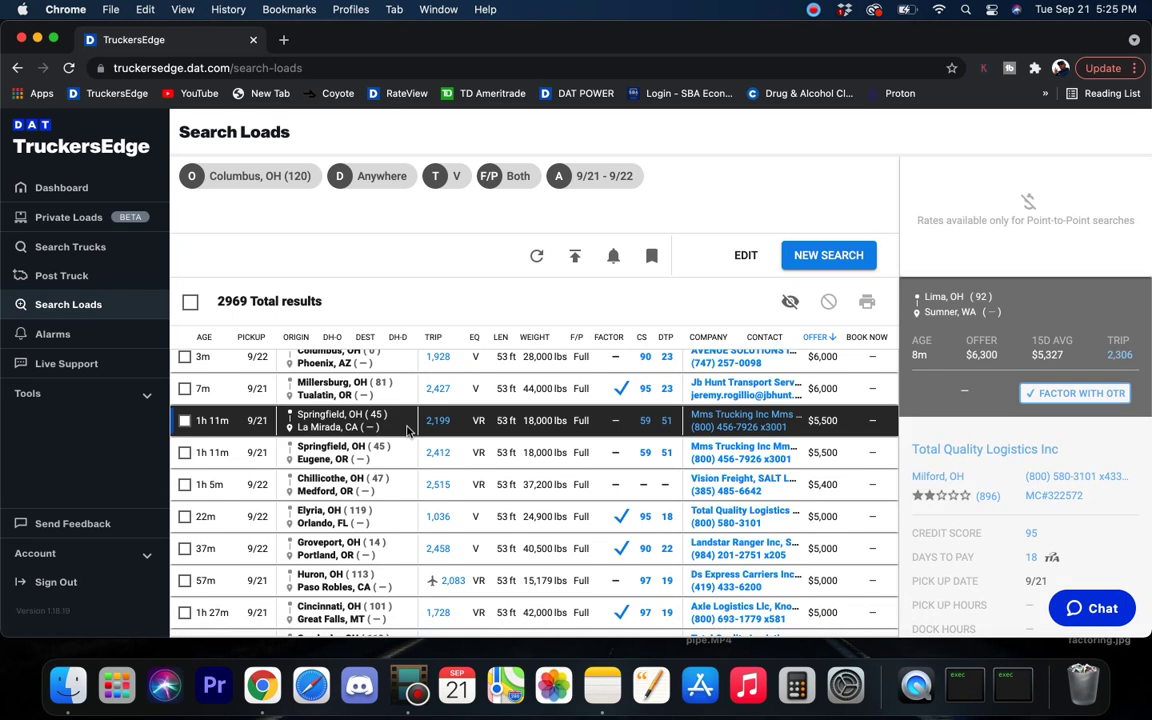
mouse_move(1055, 367)
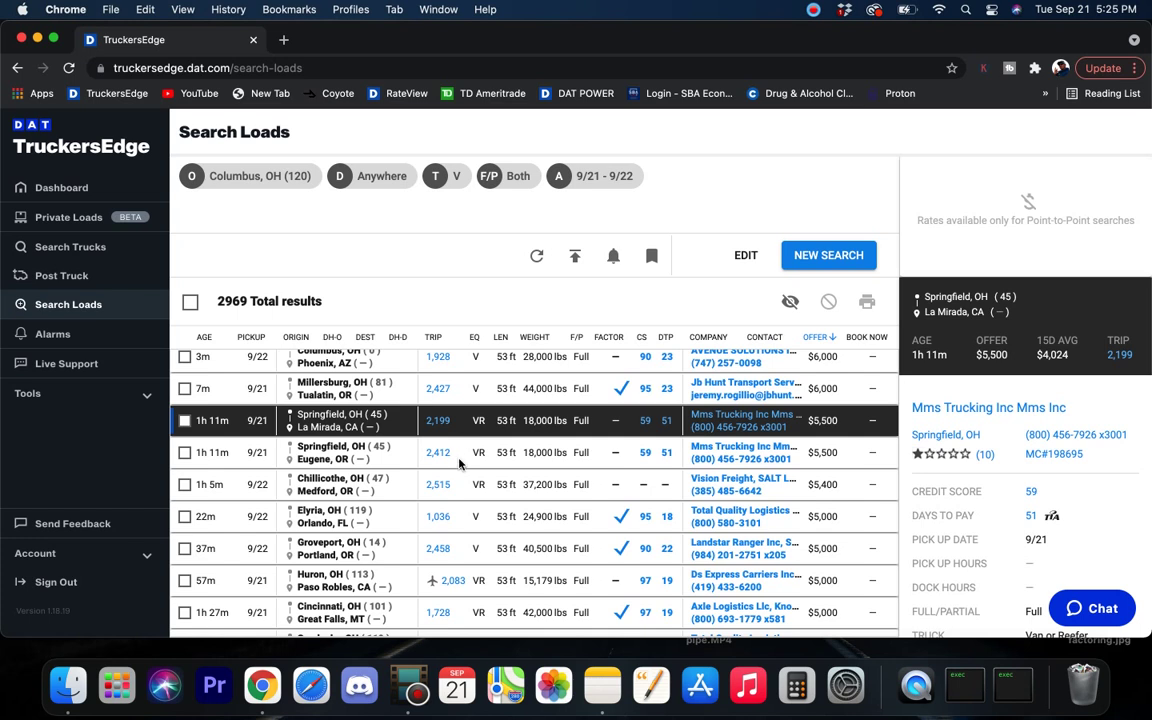
Browse further through the Columbus loads and open the details of the 9/21 Columbus to Phoenix load
scroll(460, 462, down, 10)
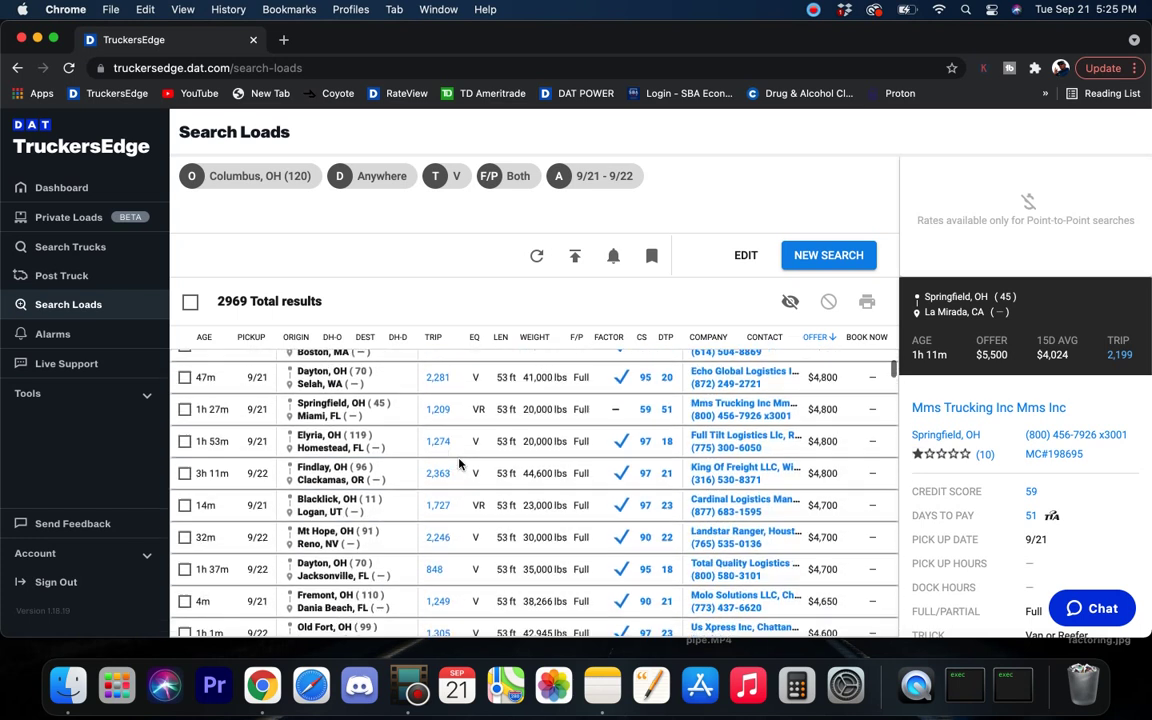
scroll(459, 462, down, 3)
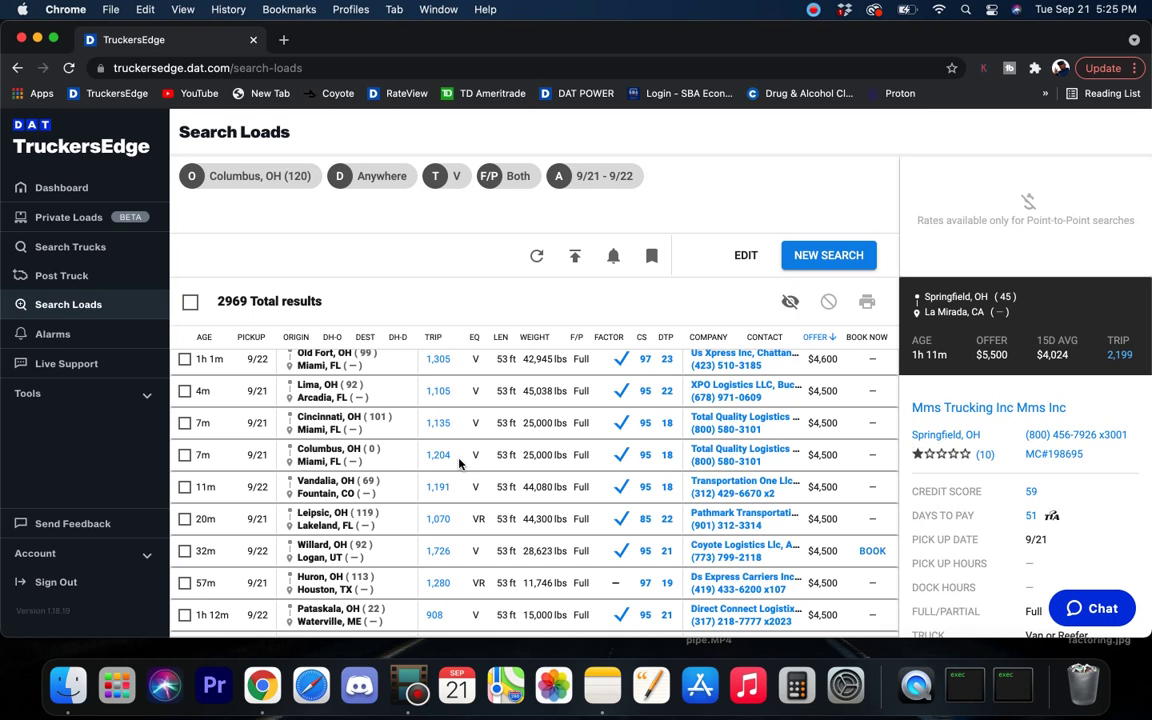
scroll(459, 462, up, 15)
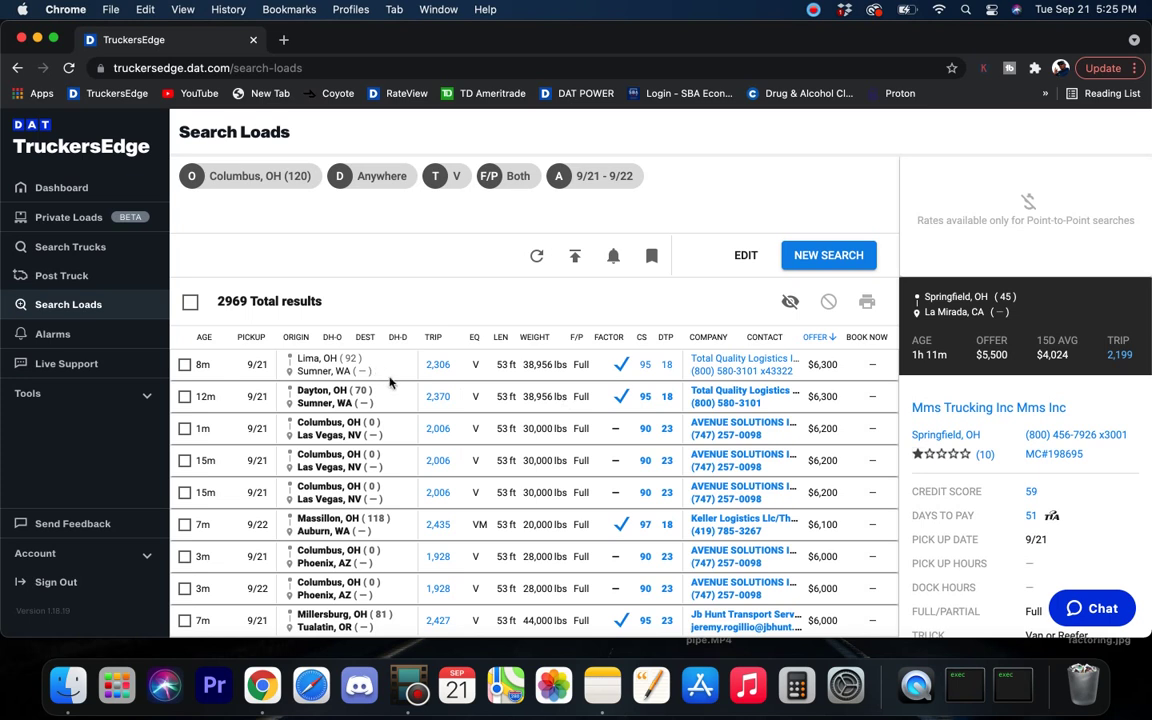
scroll(400, 430, down, 4)
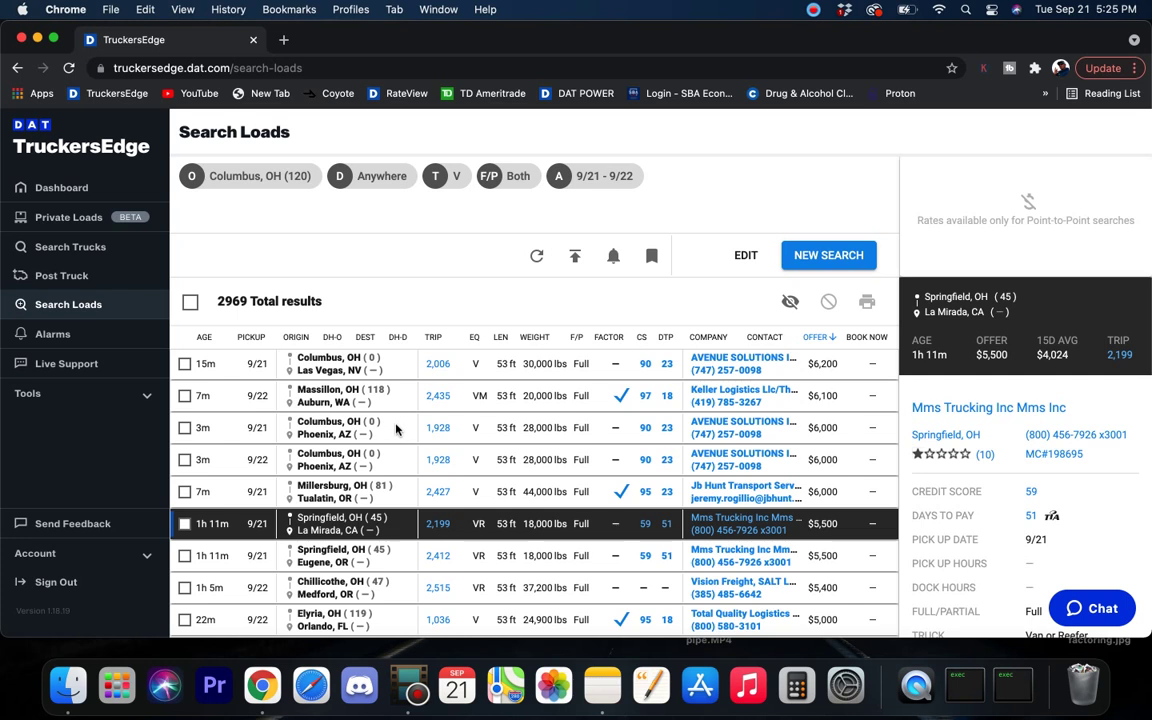
click(395, 429)
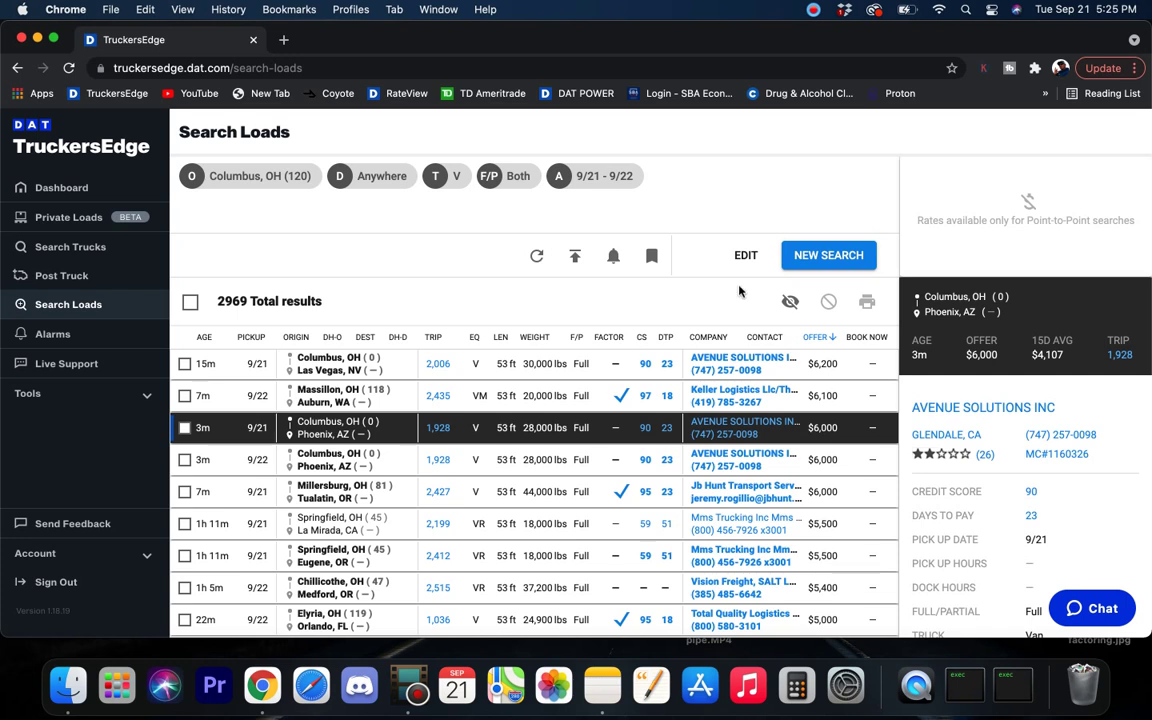
Run a new load search with Cincinnati, OH as the origin
click(840, 255)
triple_click(267, 235)
key(BackSpace)
text(cincinn)
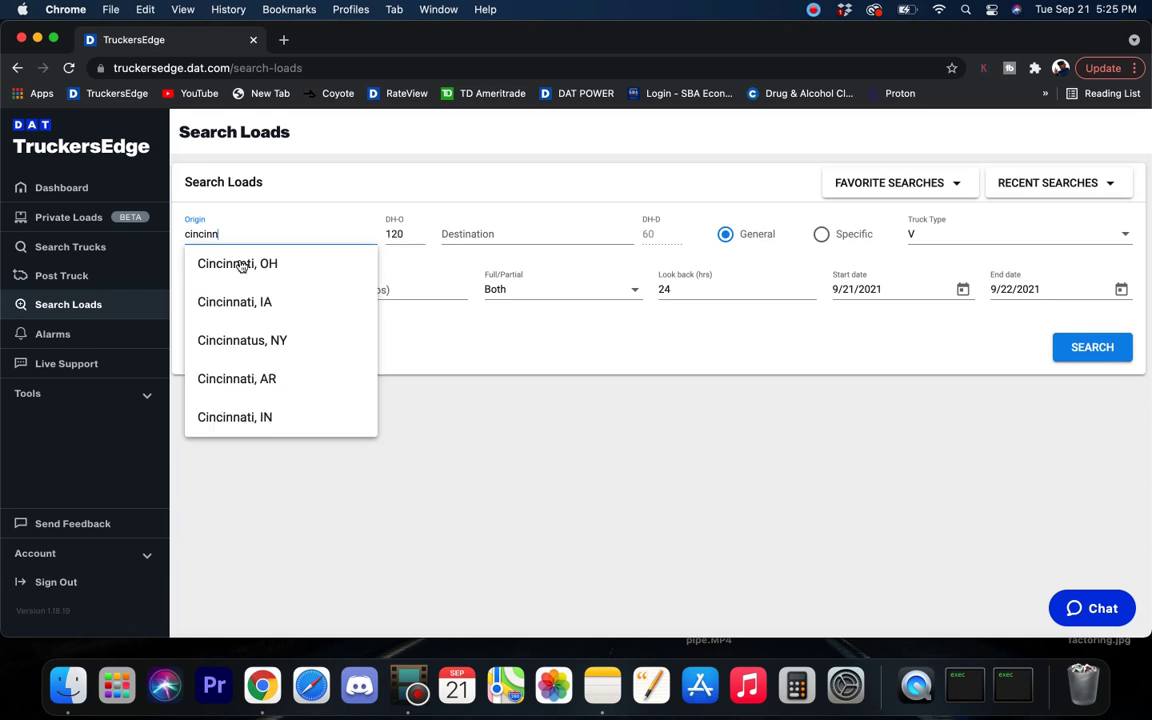
click(239, 264)
click(1093, 347)
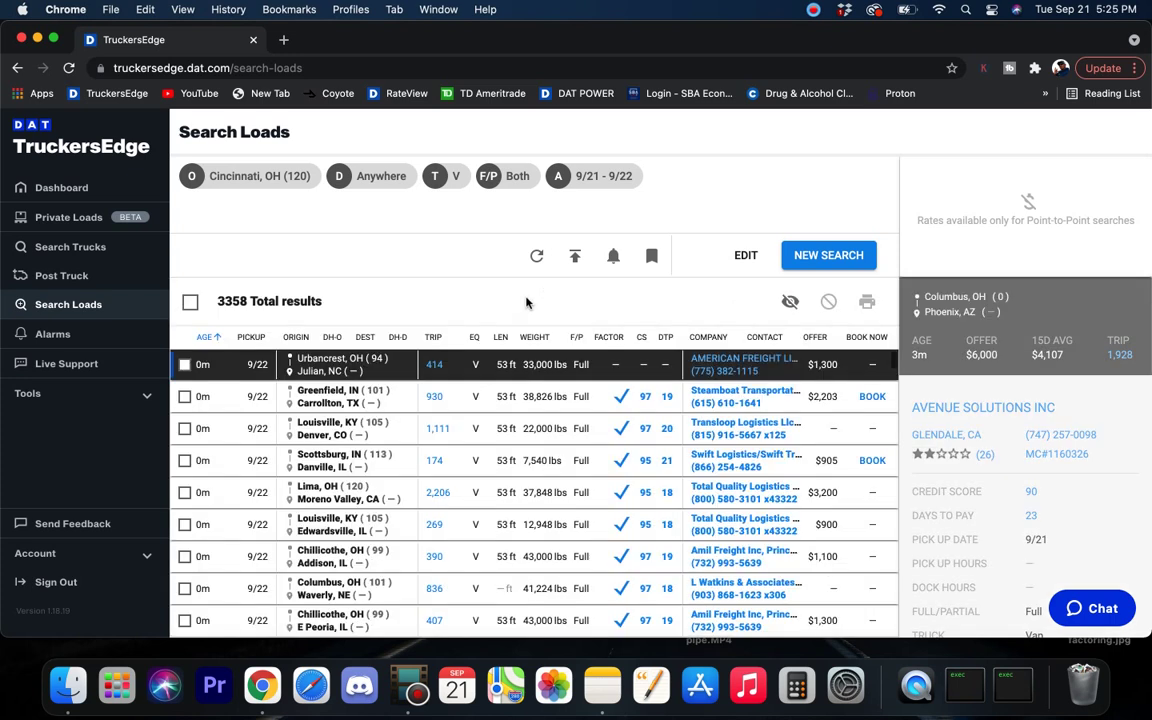
Check the total number of Cincinnati results, and sort the loads by highest offer to browse the best-paying ones
drag(216, 301, 375, 306)
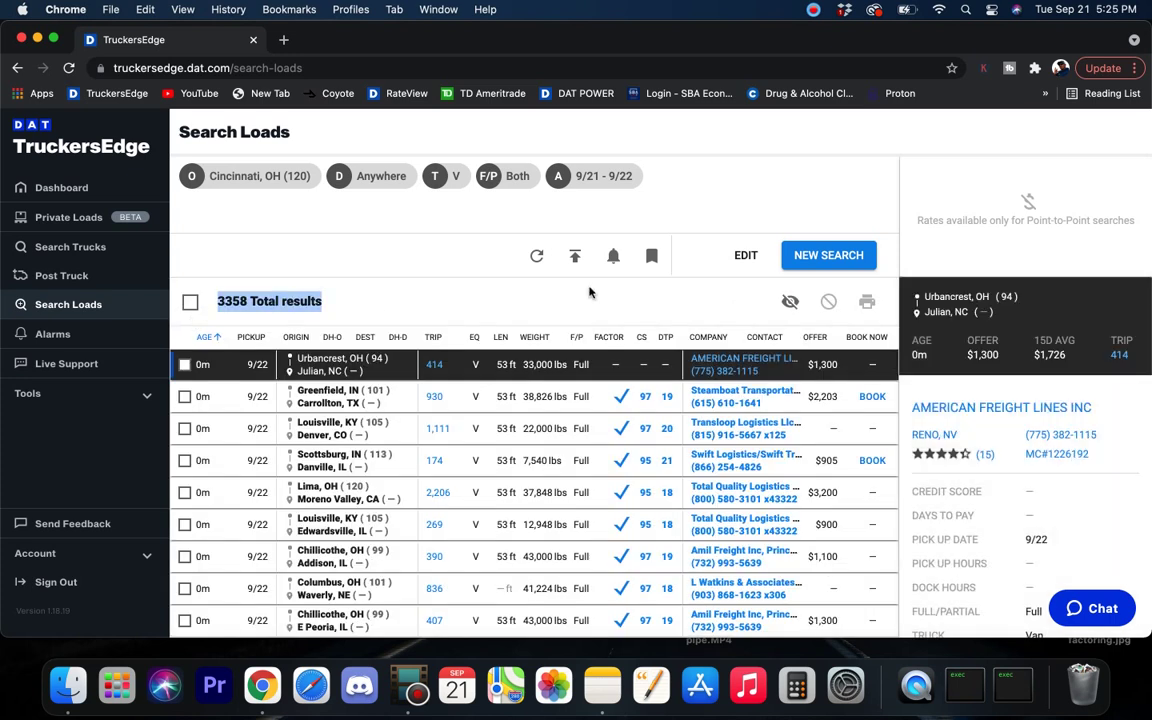
click(815, 337)
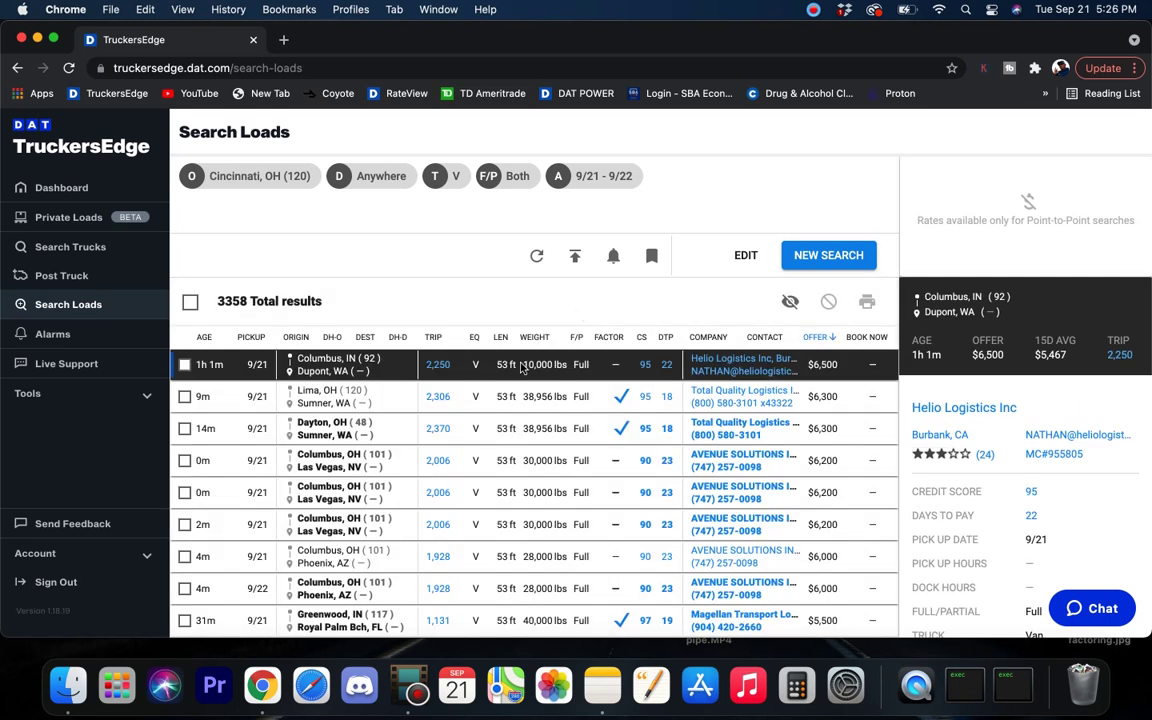
scroll(521, 367, down, 10)
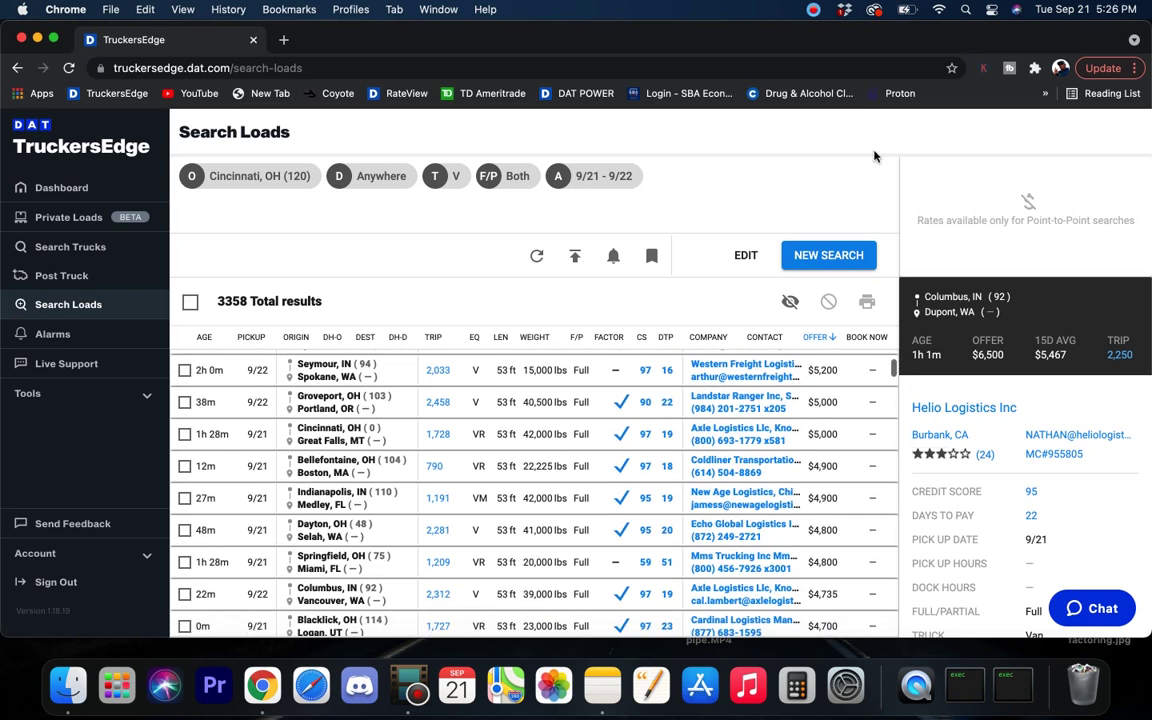
Run a new load search with Indianapolis, IN as the origin and sort the results by highest offer
click(828, 256)
click(254, 233)
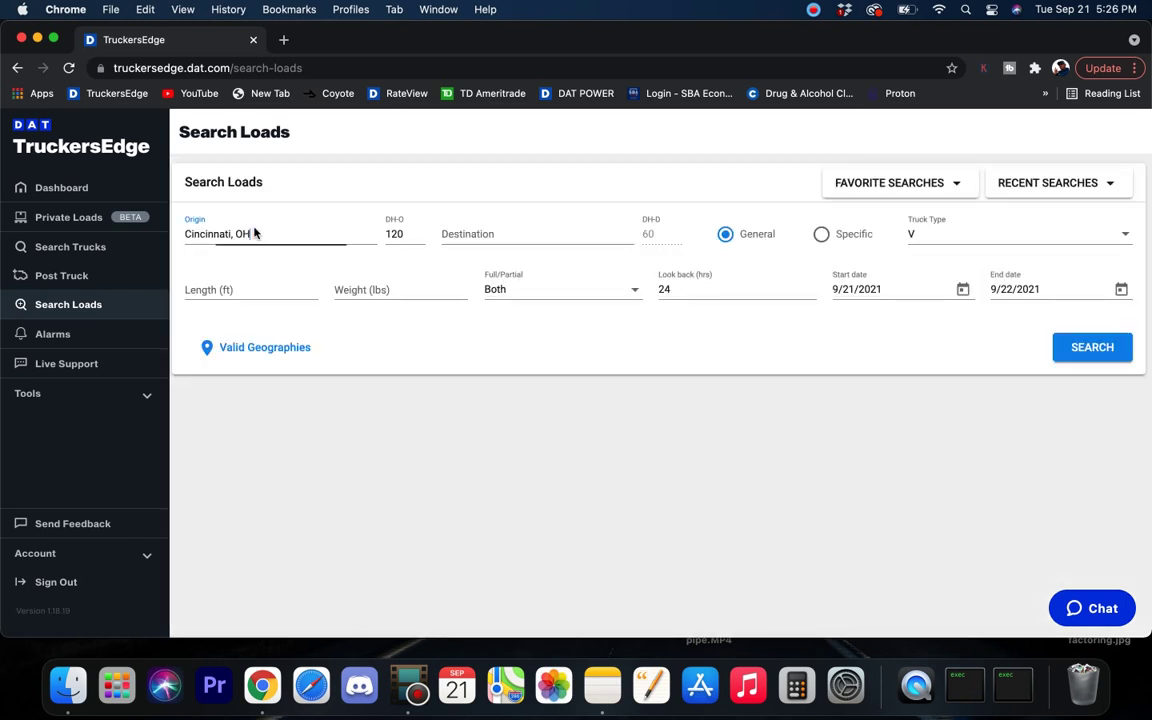
key(super+a)
key(BackSpace)
text(indian)
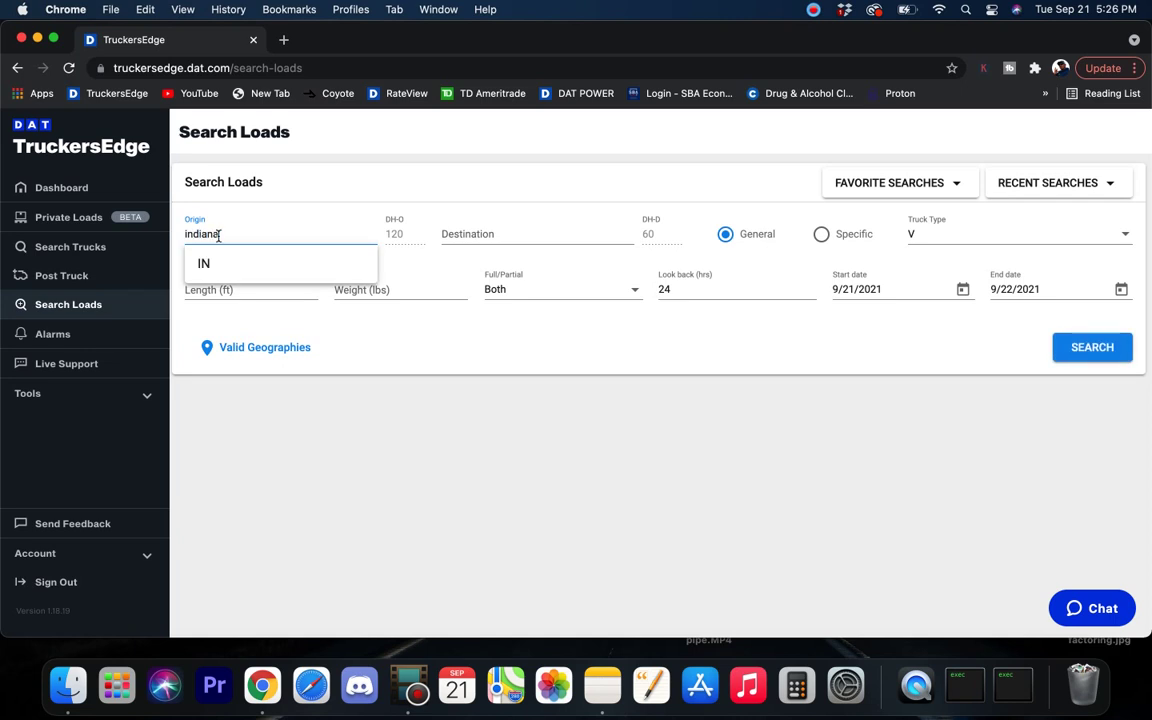
text(a)
click(265, 300)
click(1064, 353)
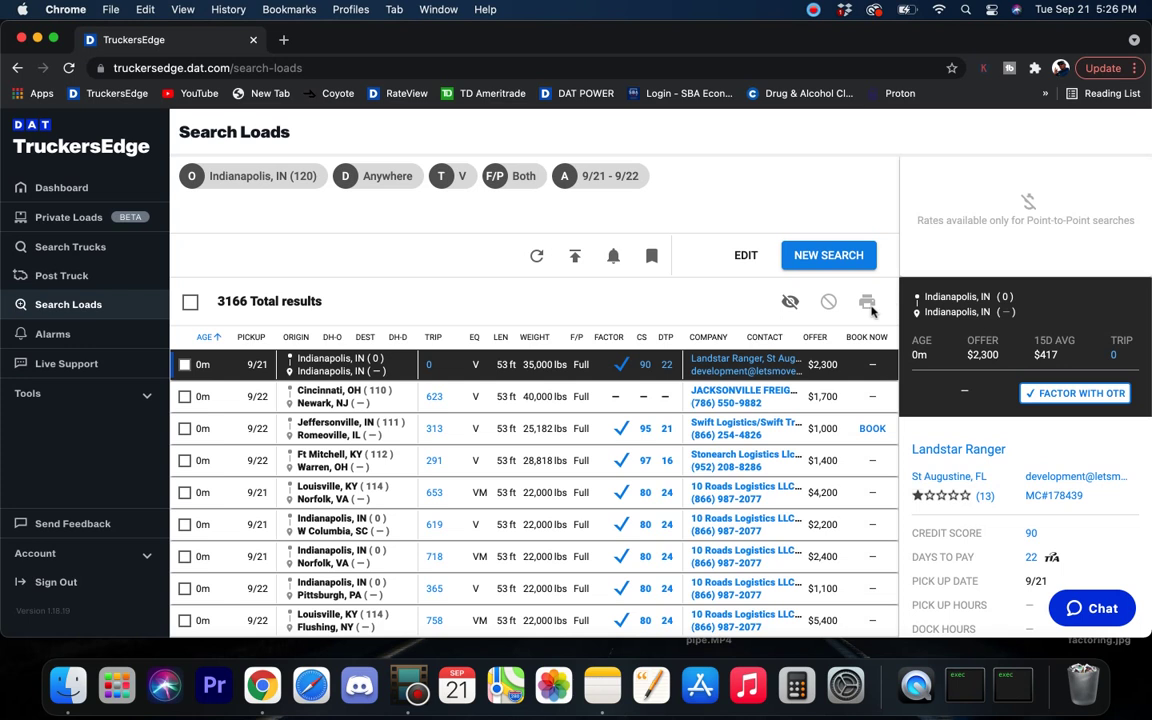
click(818, 338)
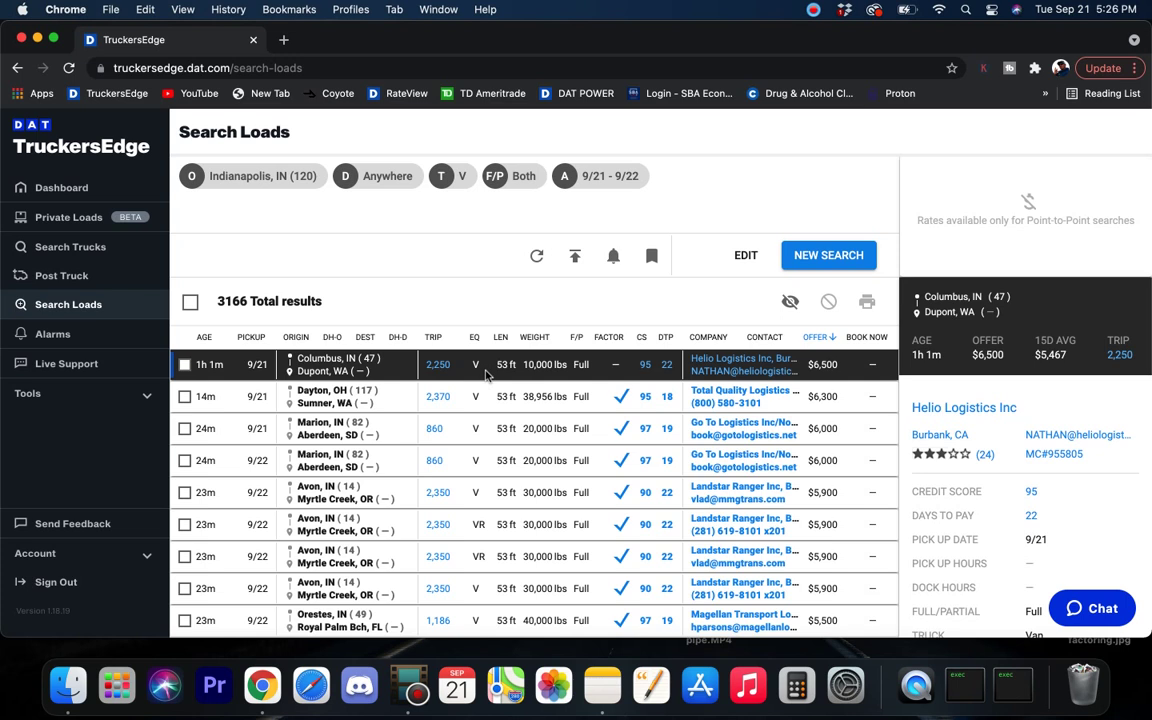
Edit the search to use Minneapolis, MN as the origin and run it
click(746, 255)
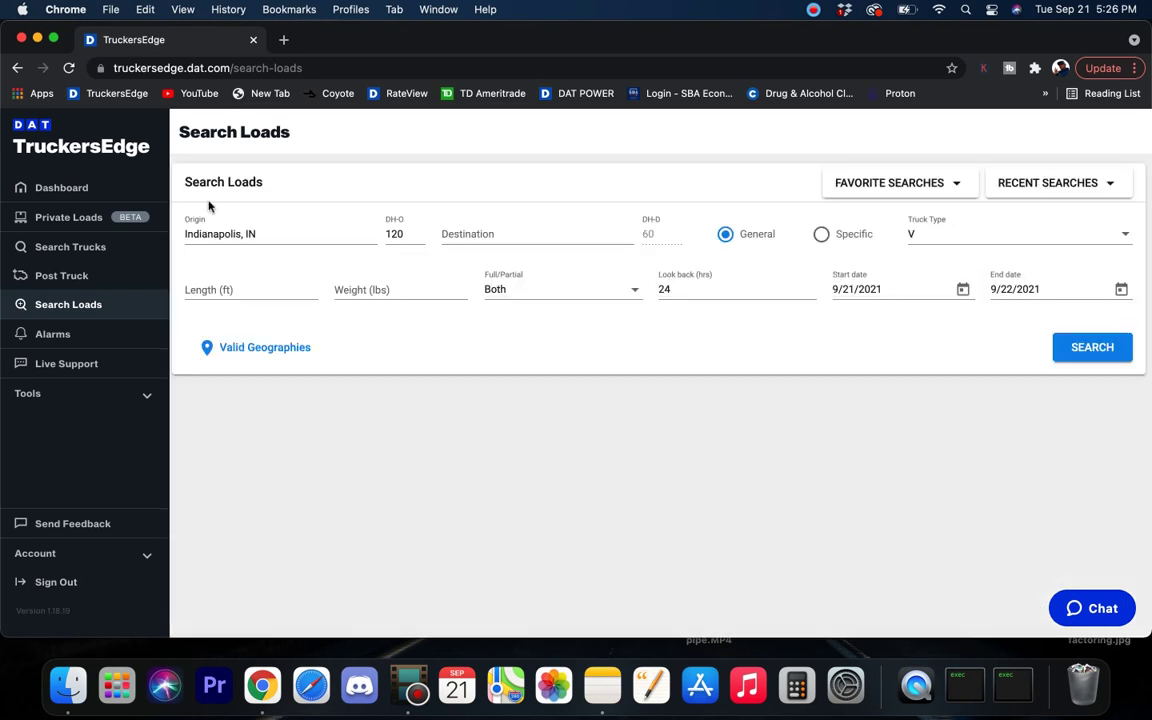
drag(268, 235, 167, 236)
click(277, 235)
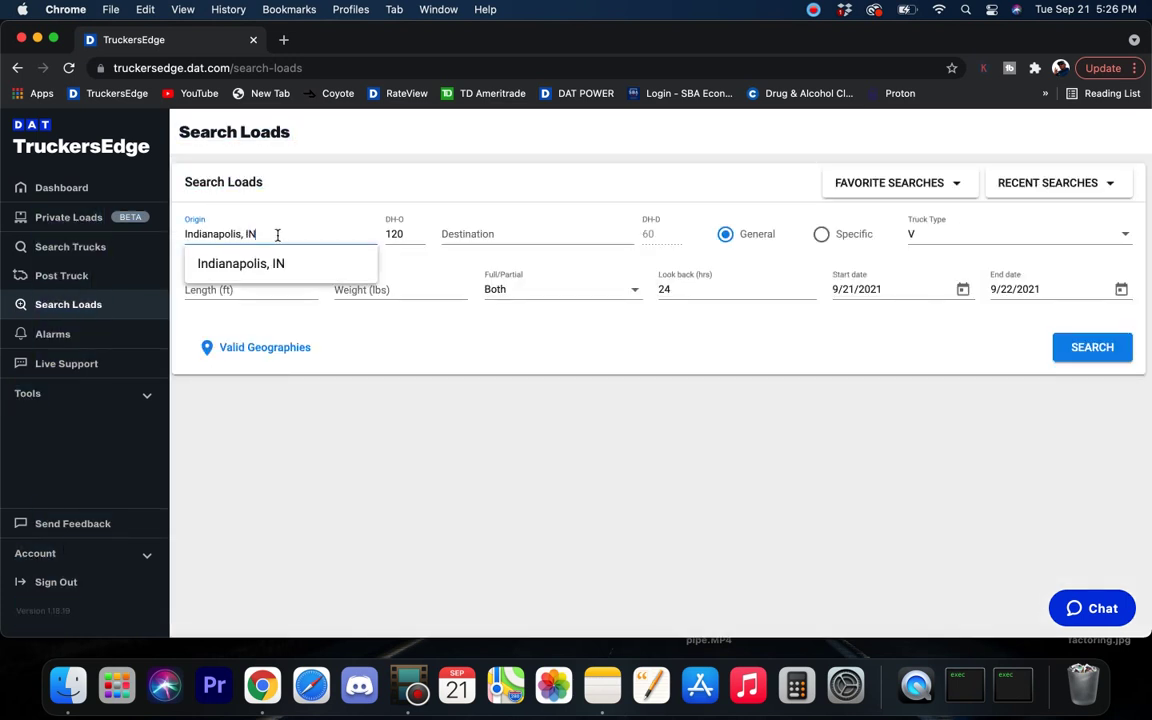
drag(277, 235, 147, 234)
key(BackSpace)
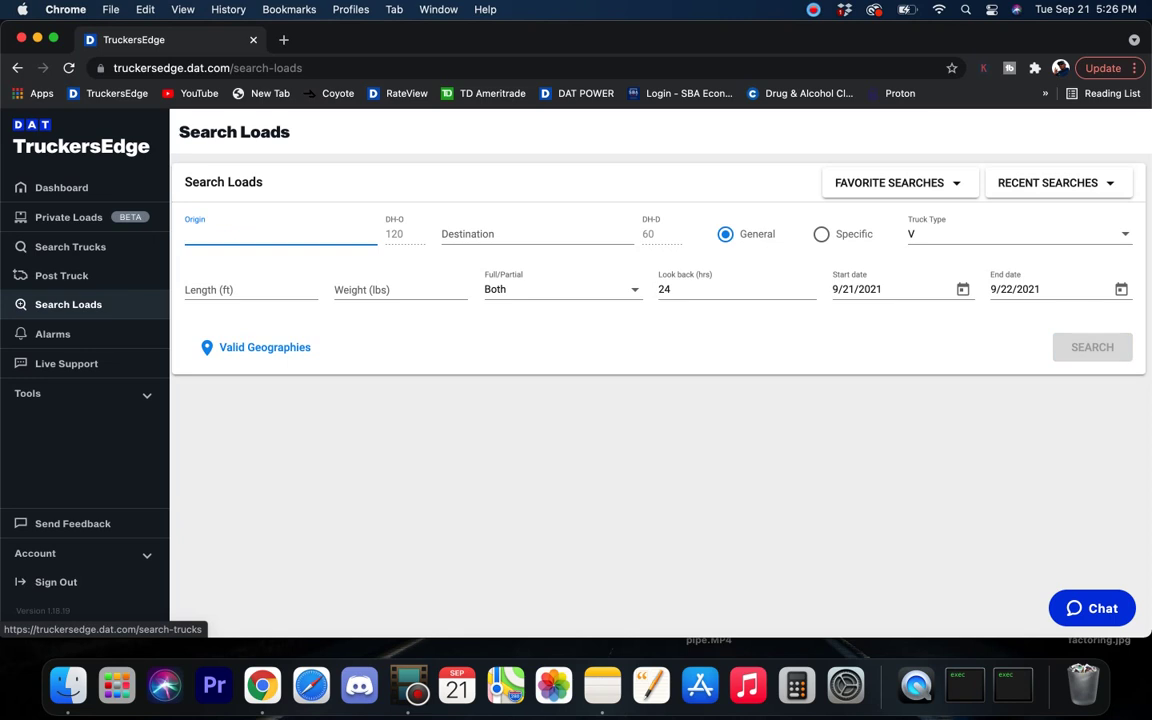
text(minnap)
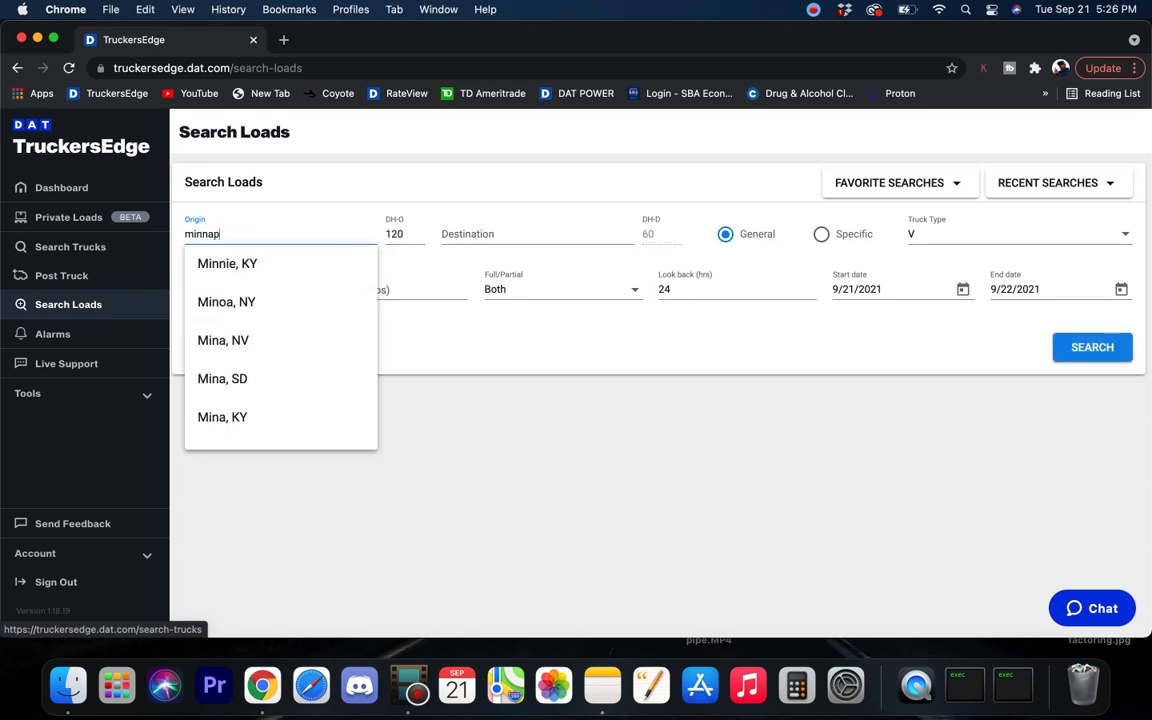
key(BackSpace)
key(BackSpace)
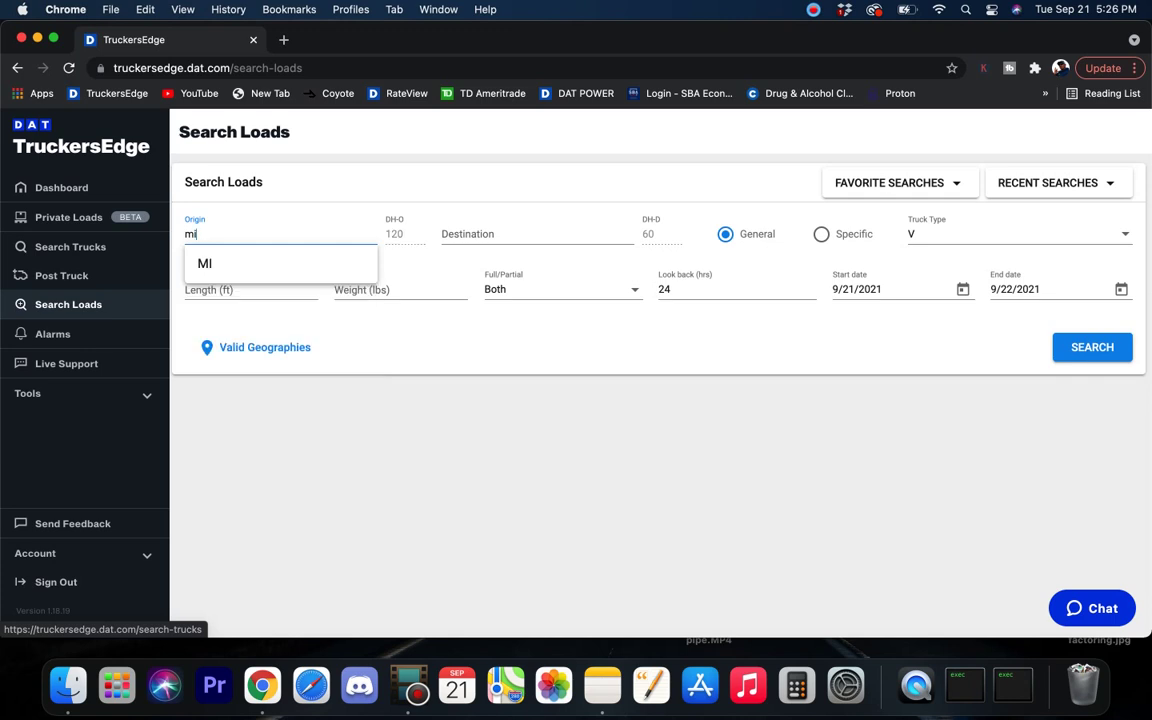
text(niapol)
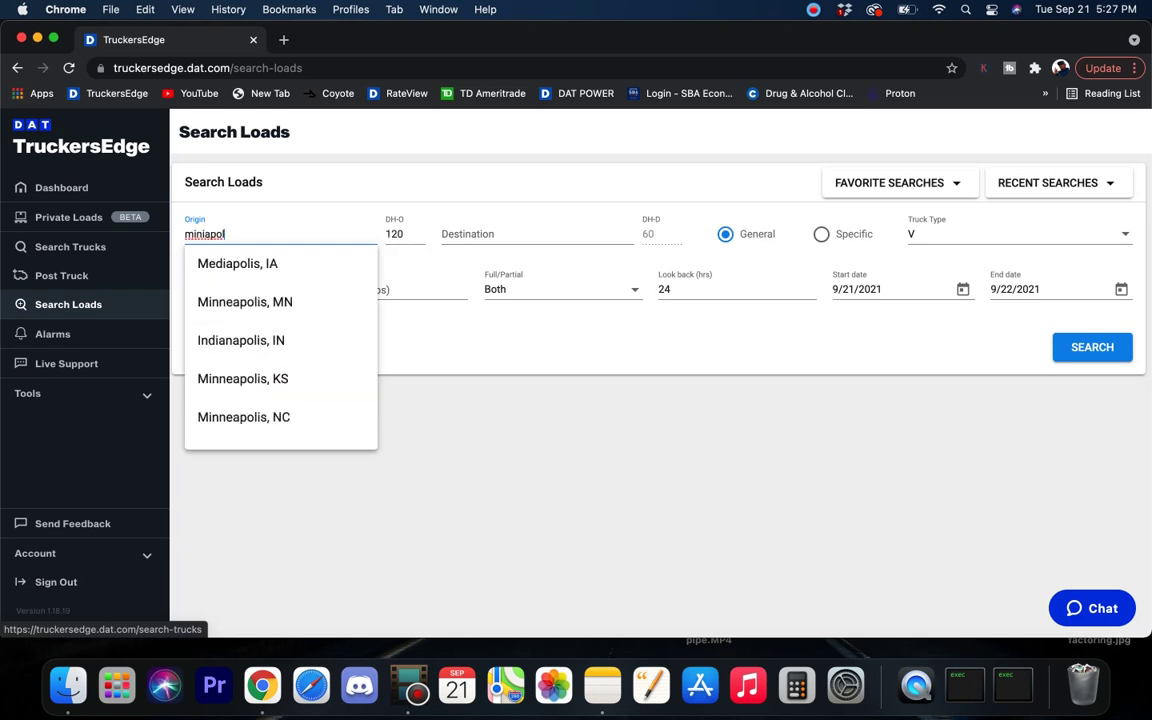
click(205, 300)
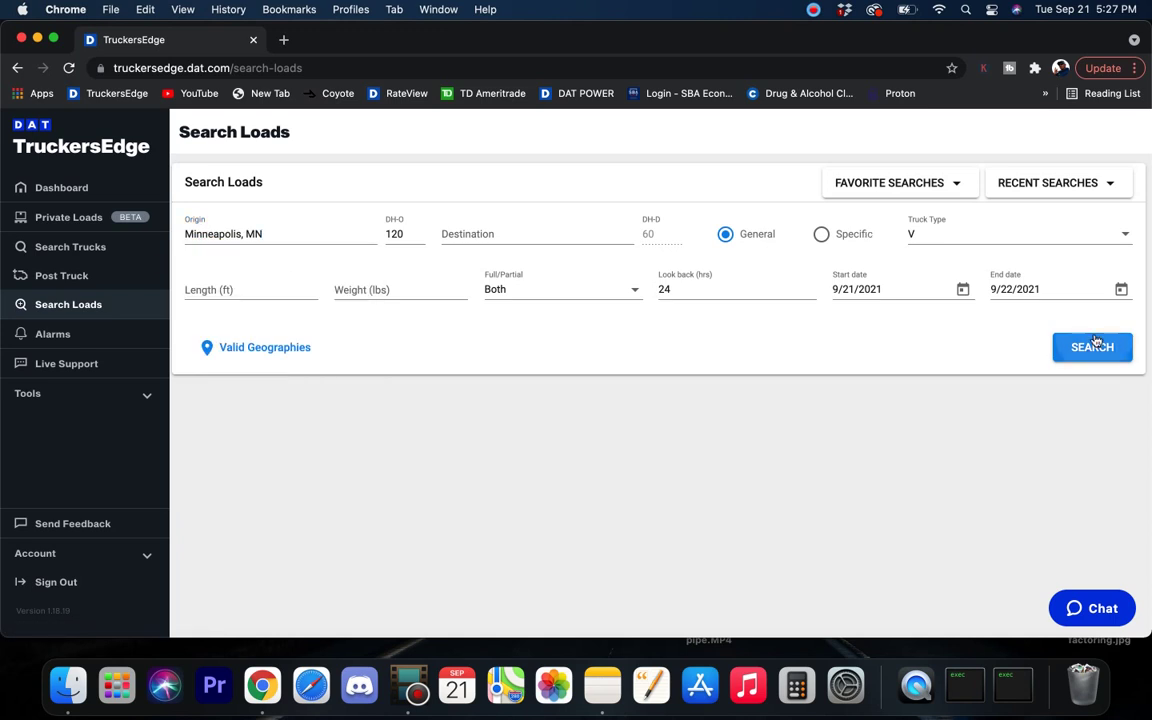
click(1093, 346)
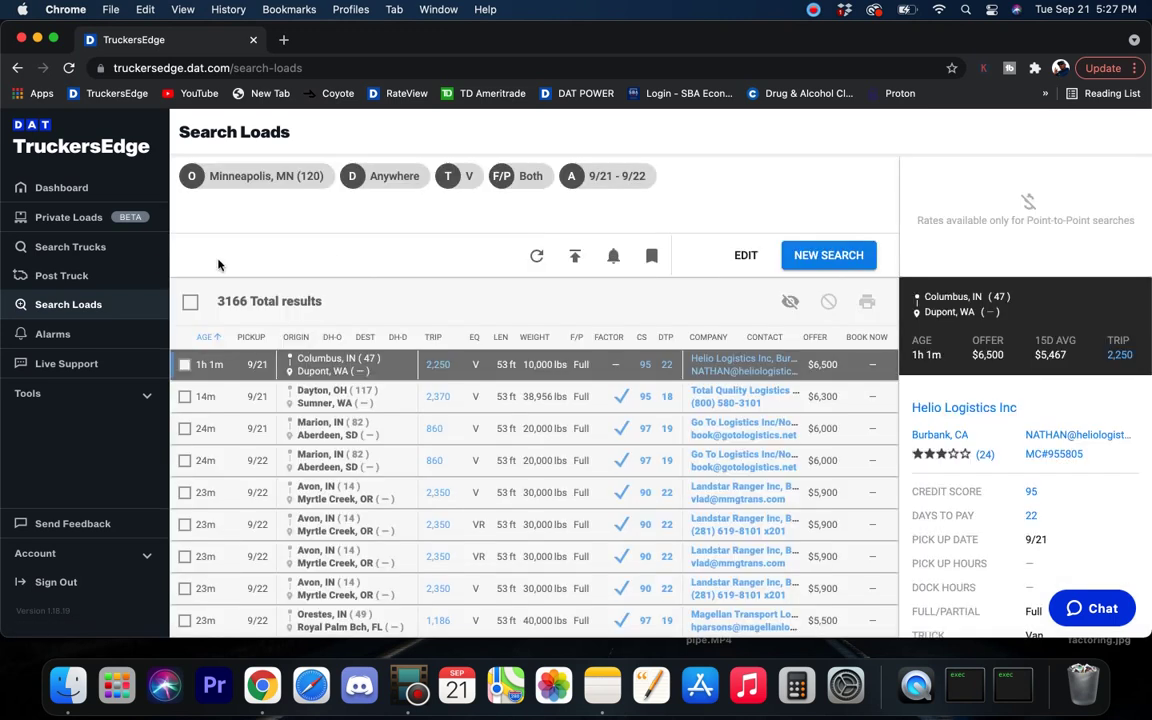
Check the total number of Minneapolis results and browse the listed loads and offers
drag(217, 301, 323, 308)
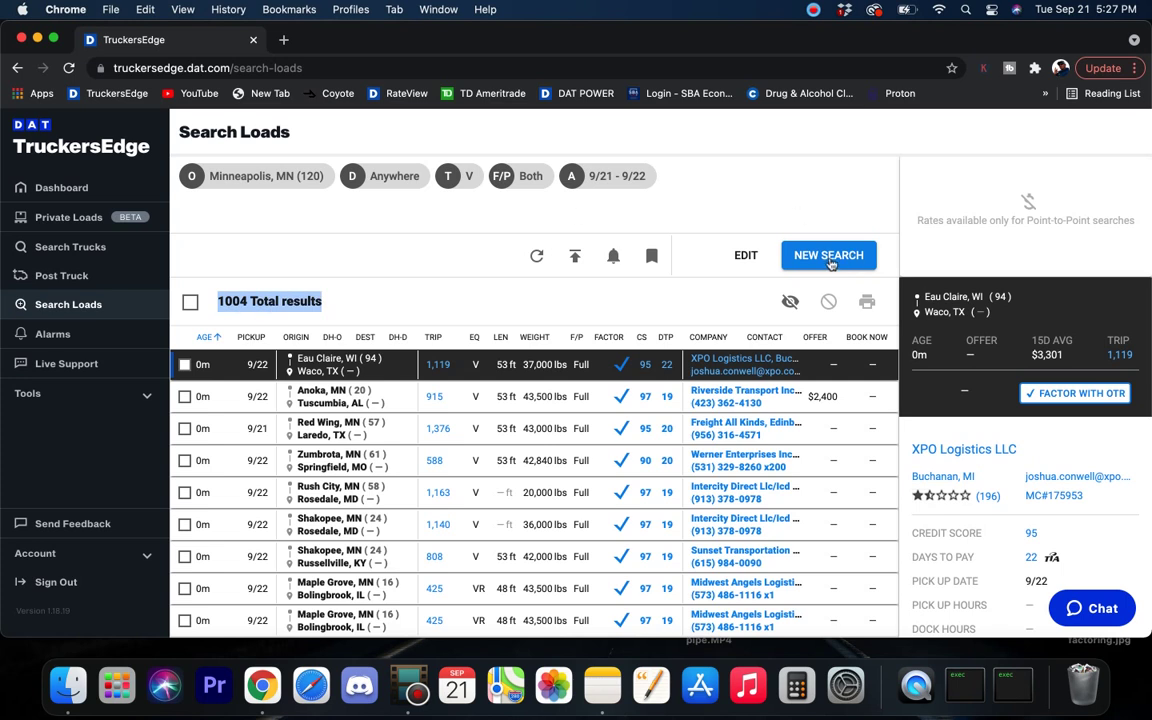
scroll(592, 435, down, 5)
scroll(592, 435, down, 15)
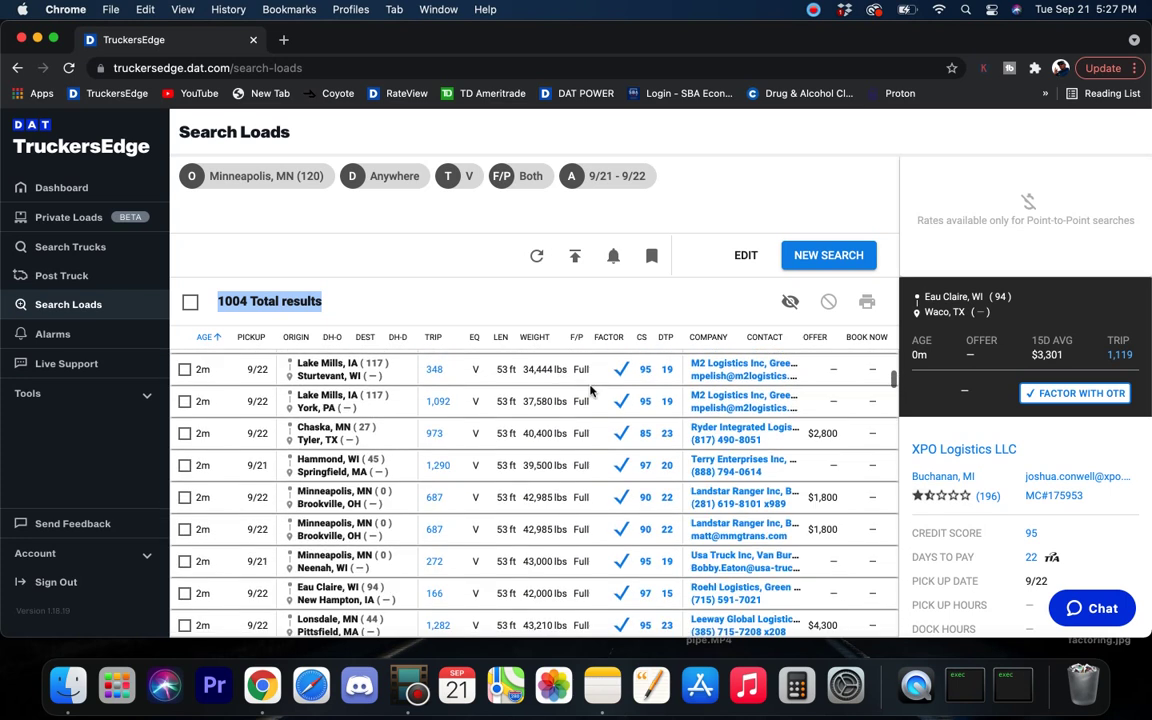
Run a new load search with Detroit, MI as the origin
click(828, 255)
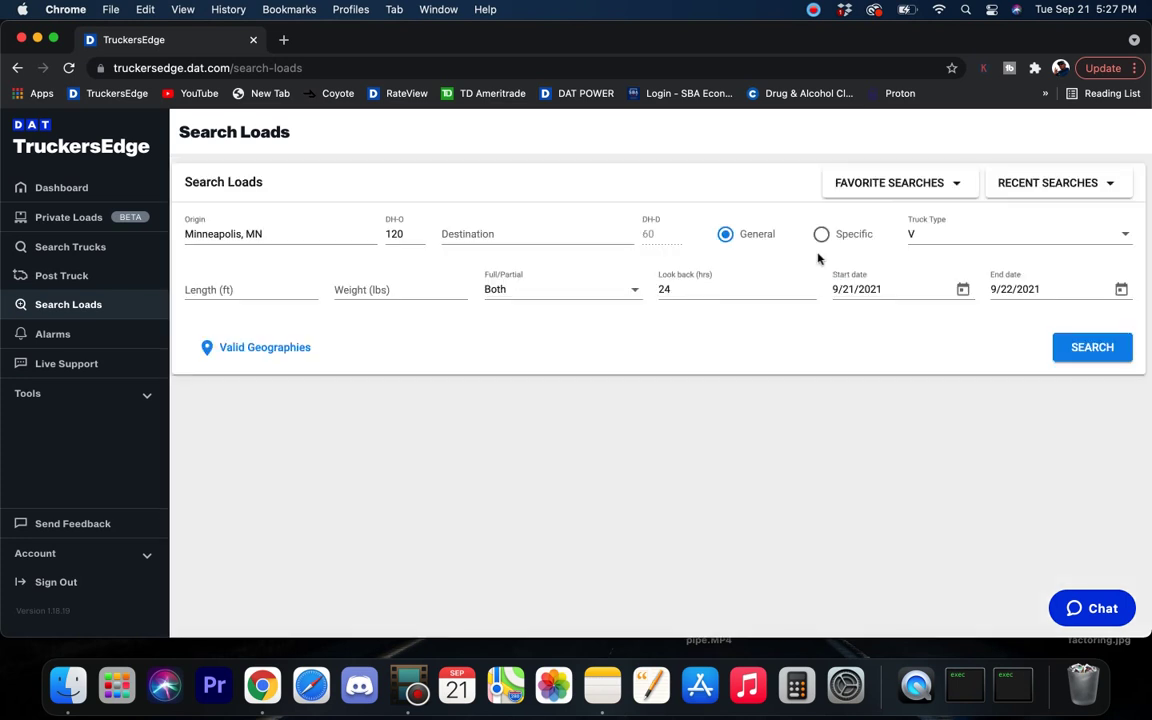
triple_click(289, 233)
key(BackSpace)
text(d)
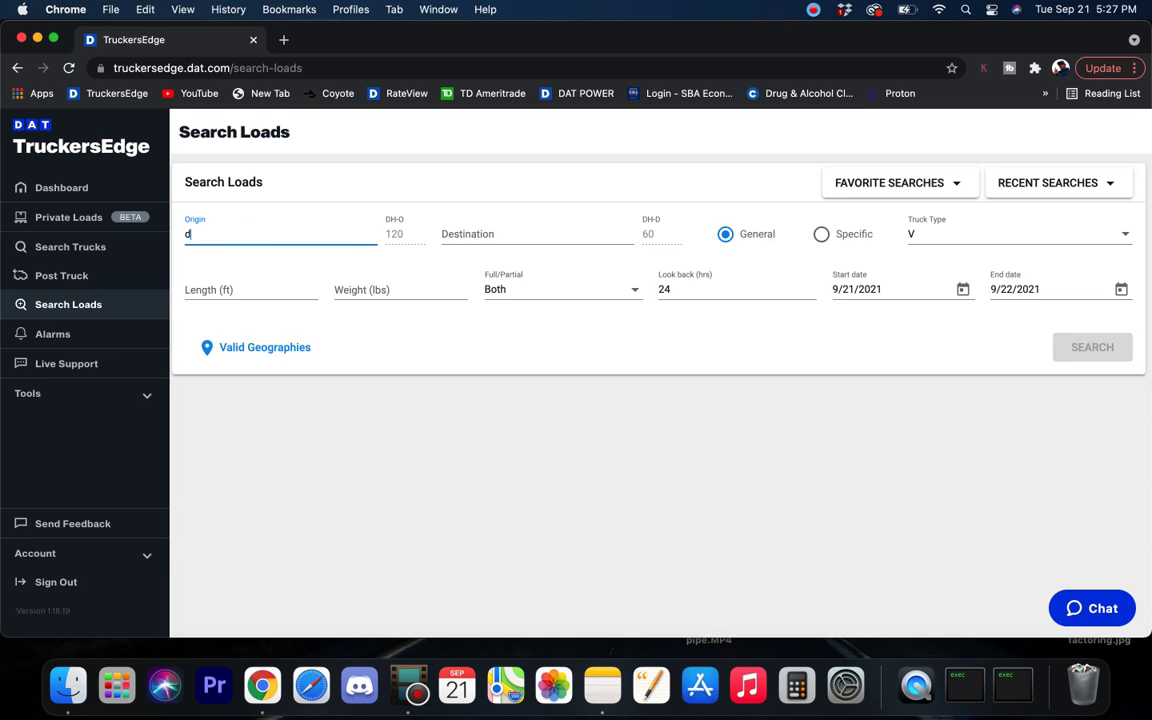
text(etr)
text(oo)
key(BackSpace)
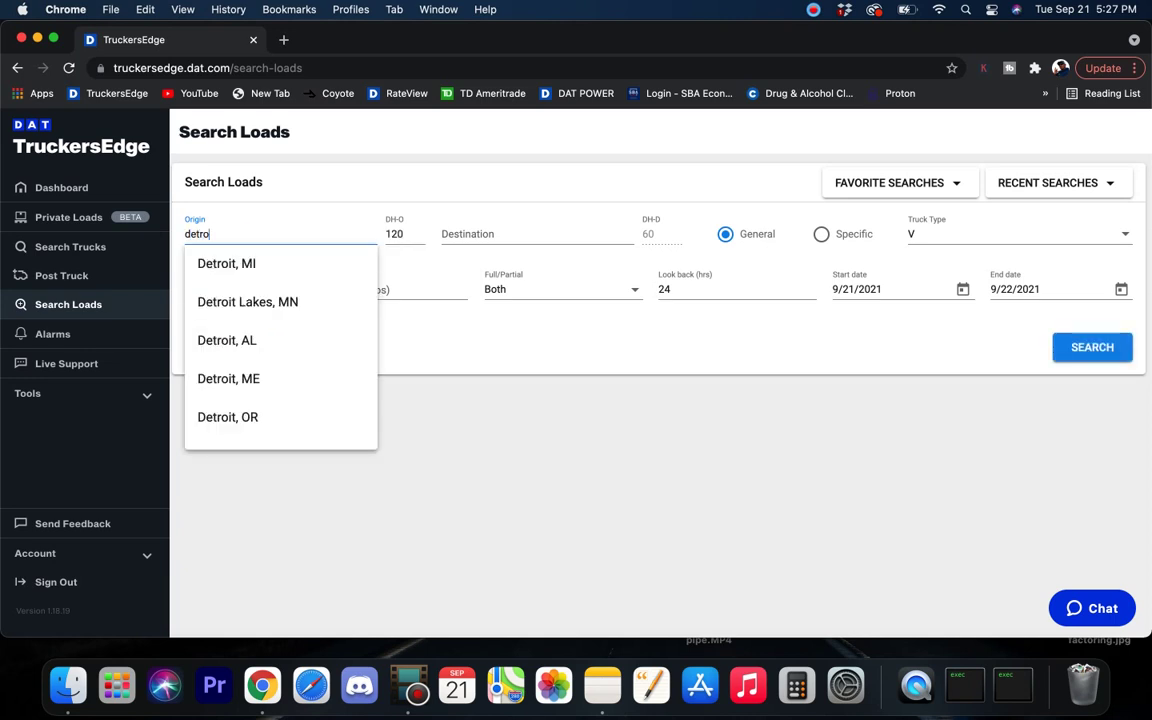
click(237, 262)
click(1085, 350)
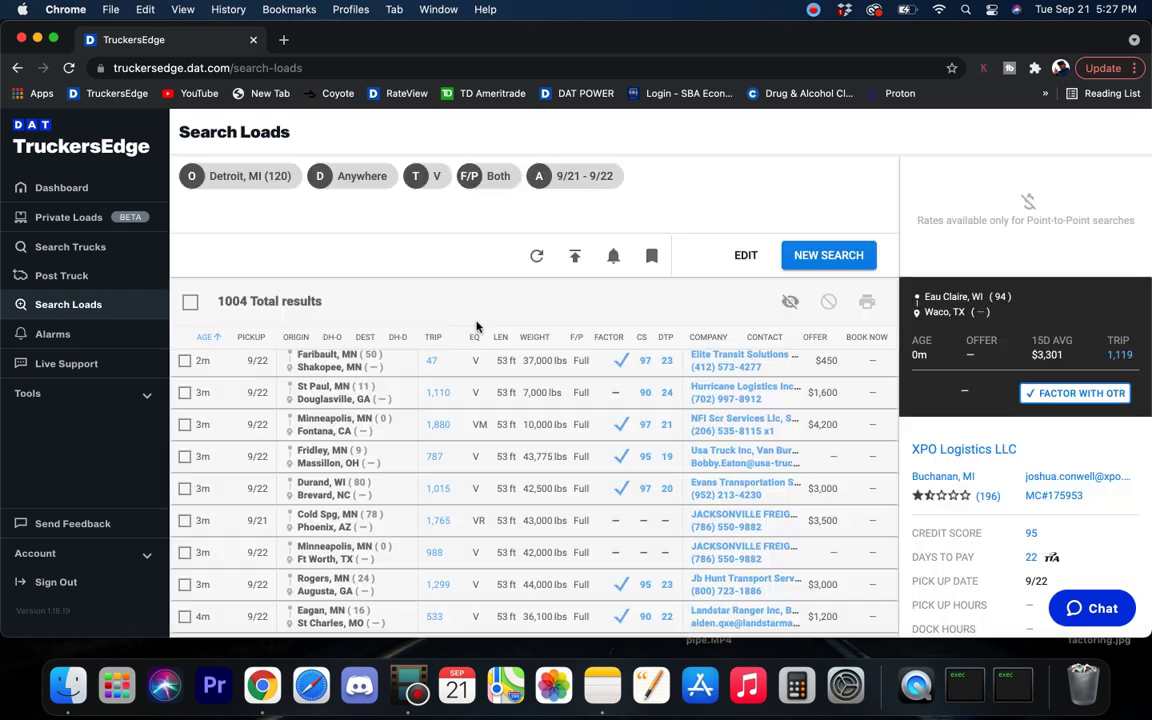
Run a new load search with Holland, MI as the origin
click(820, 256)
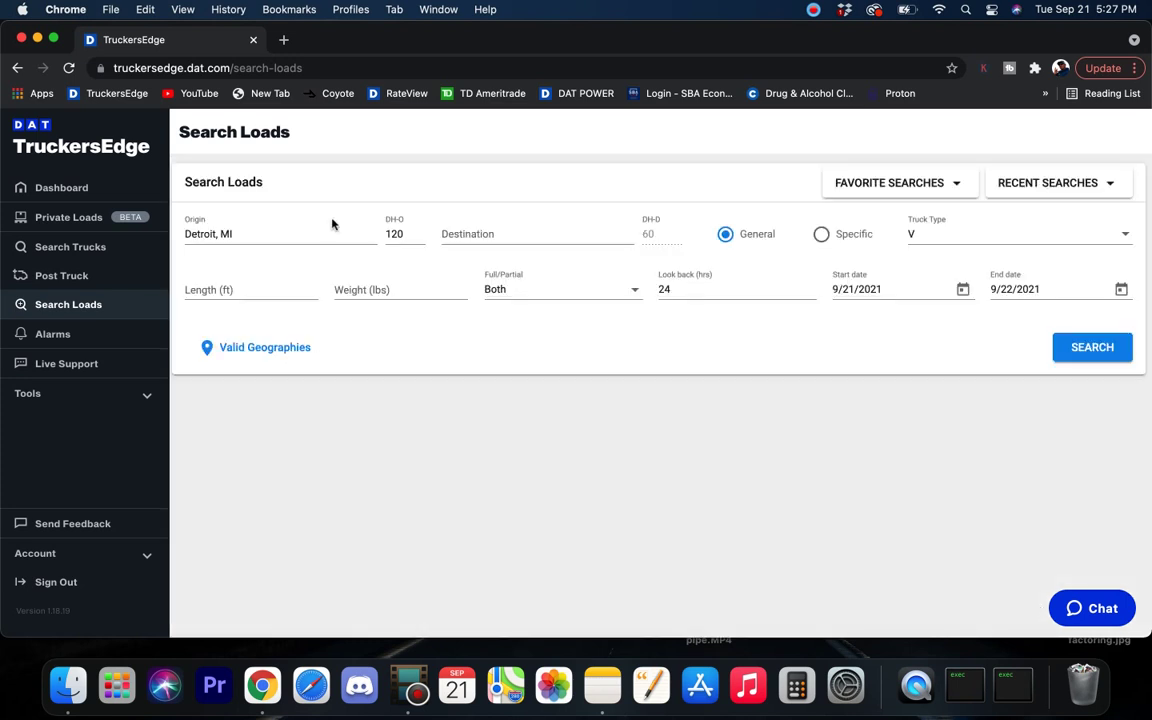
drag(260, 231, 131, 240)
key(BackSpace)
text(h)
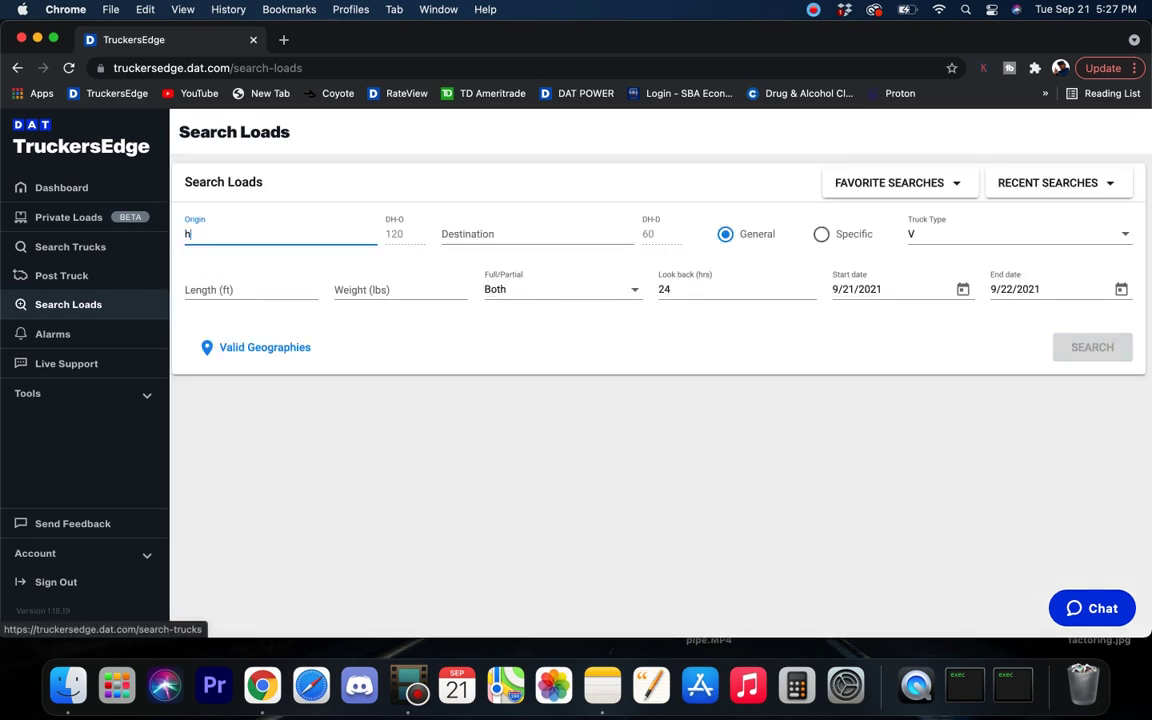
text(olland, MI)
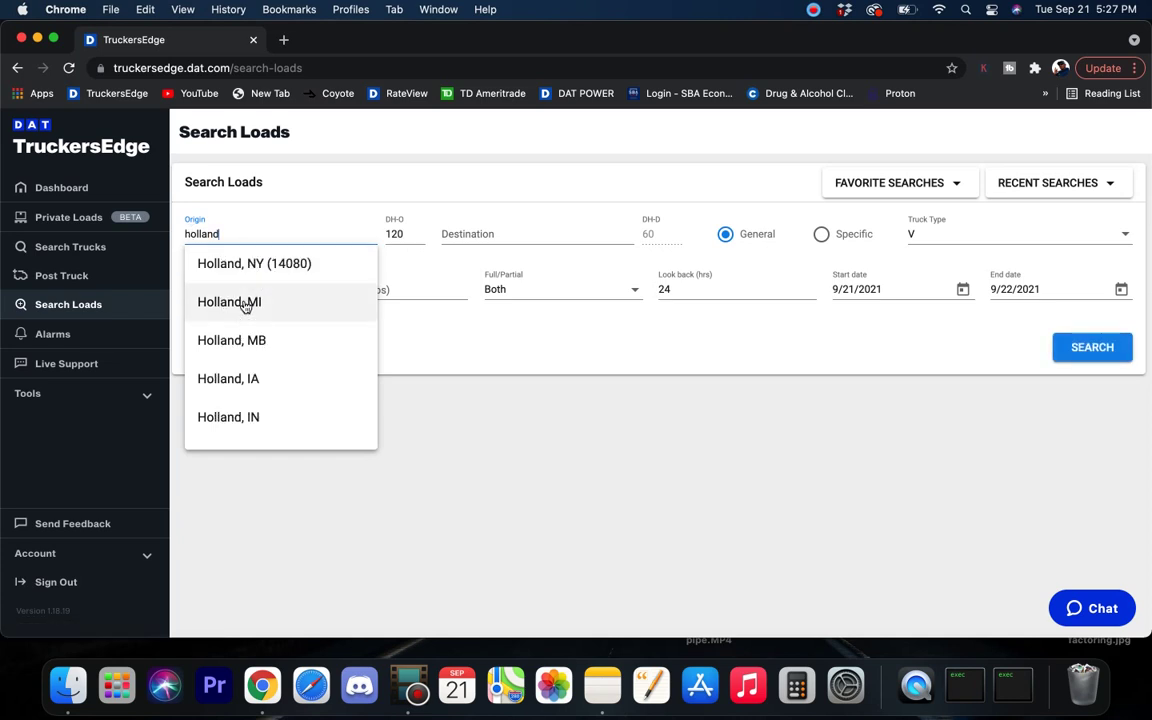
click(244, 302)
click(1094, 347)
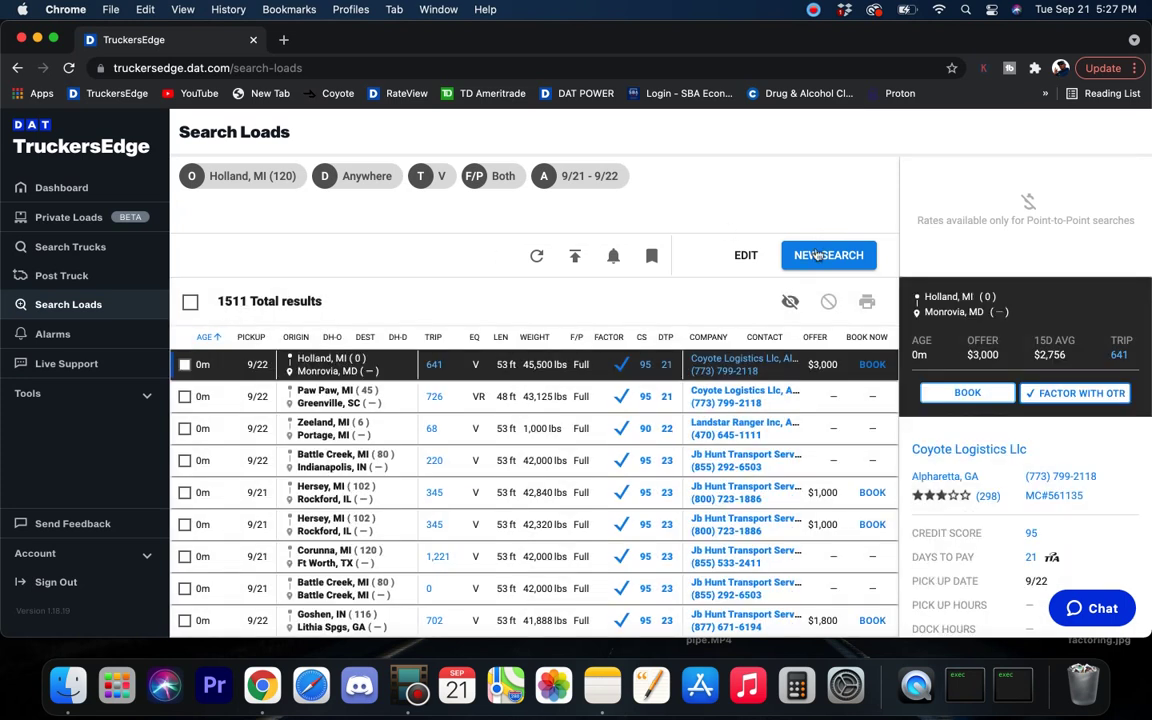
Change the search origin to Chicago, IL, run it, and sort the results by highest offer
click(746, 255)
click(256, 232)
key(super+a)
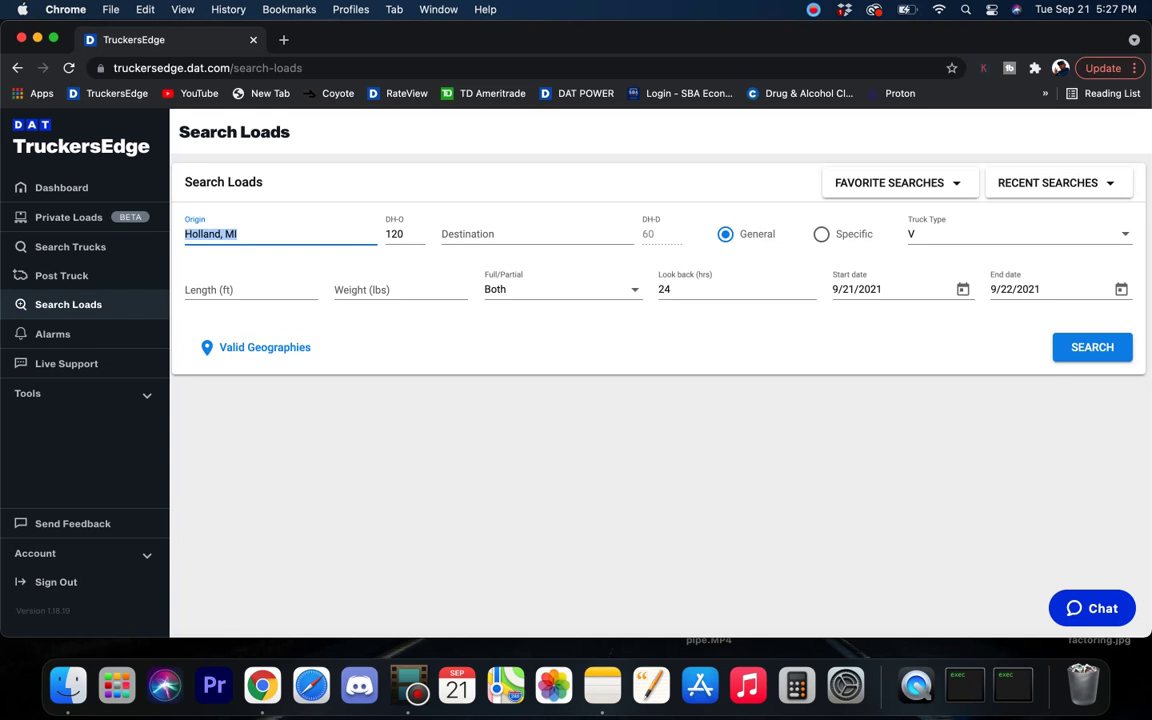
key(BackSpace)
text(chicago)
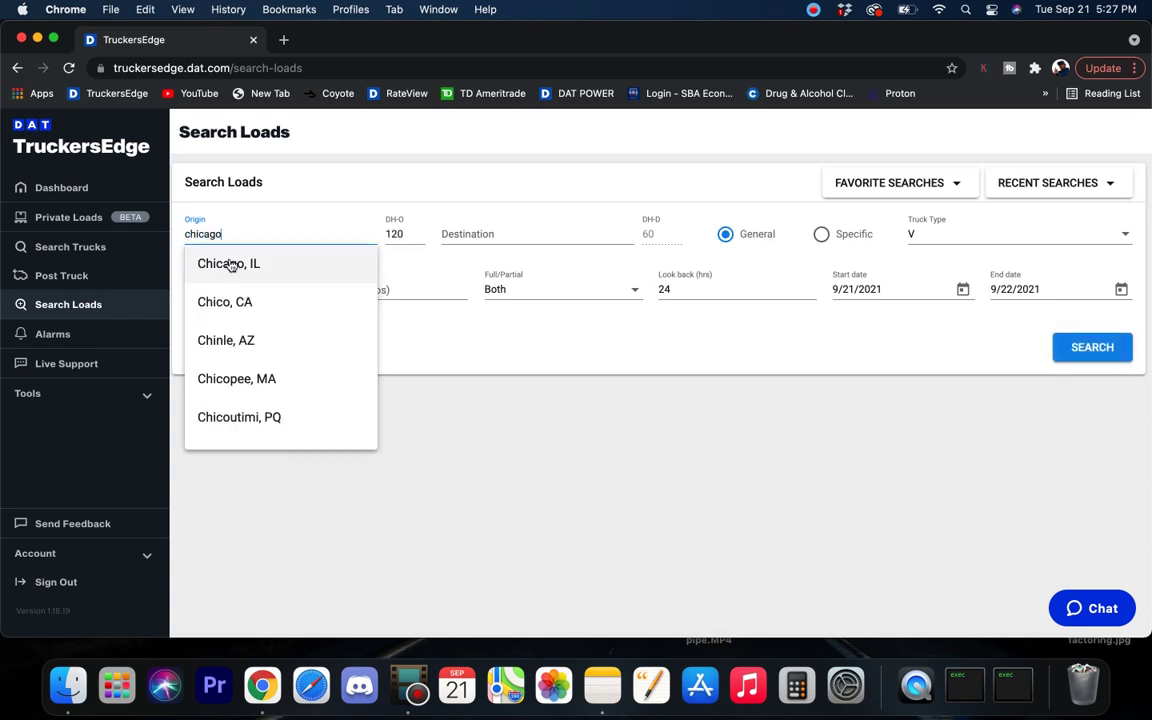
click(231, 262)
click(1075, 350)
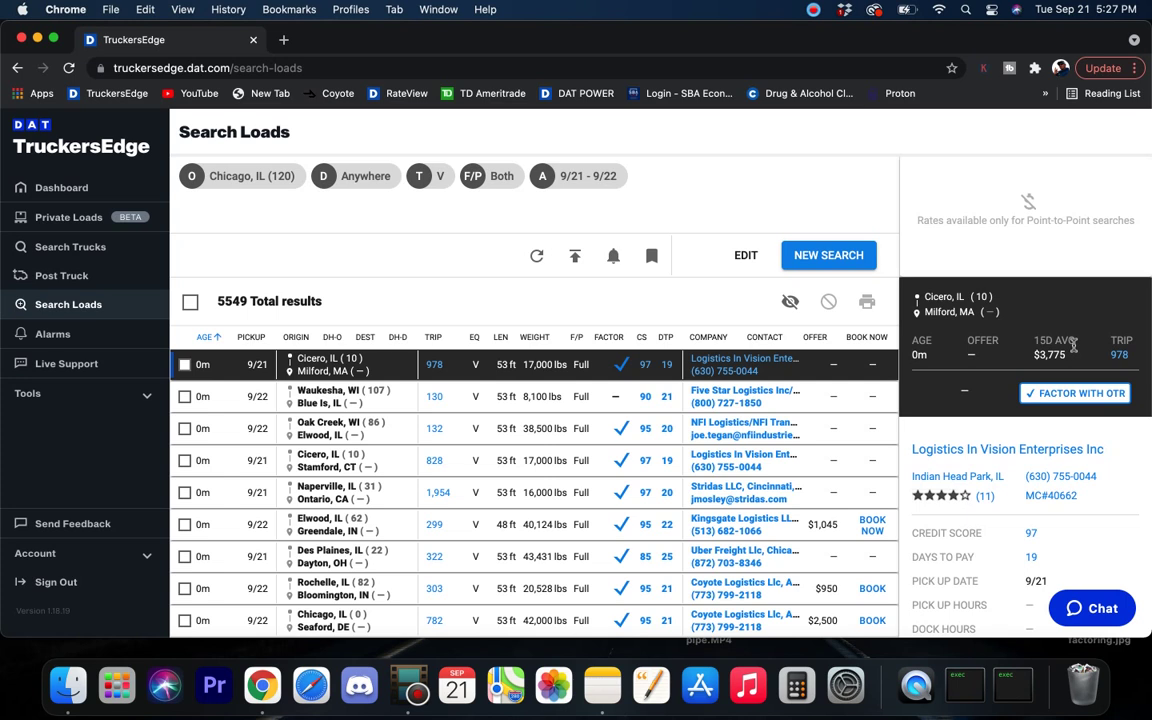
click(815, 338)
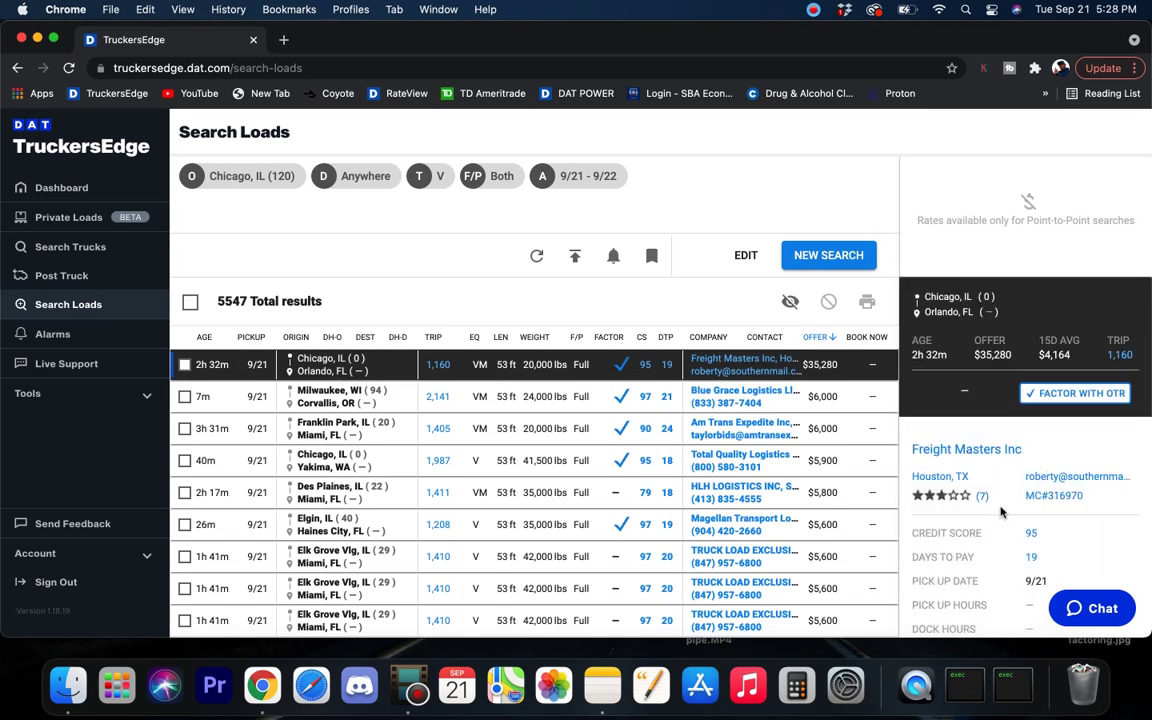
Review the details of the Chicago to Orlando load with the highest offer, including its truck type, commodity and comments
scroll(1000, 512, down, 5)
scroll(1000, 512, down, 3)
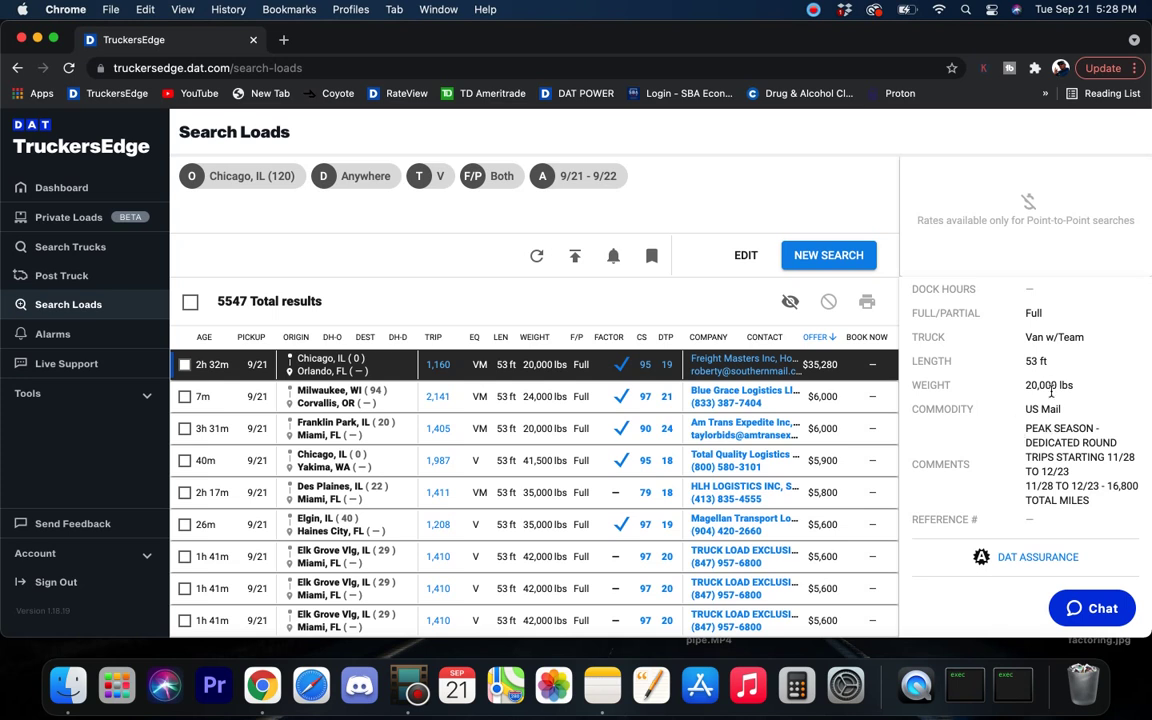
scroll(1016, 431, up, 3)
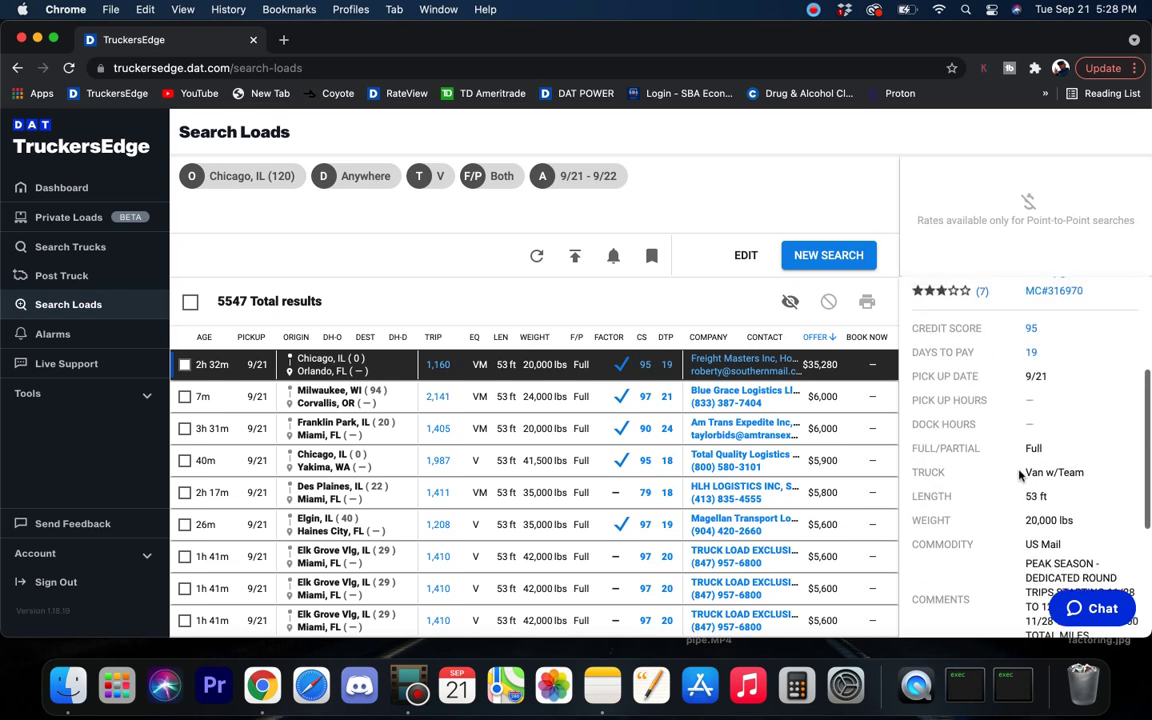
drag(1025, 471, 1100, 474)
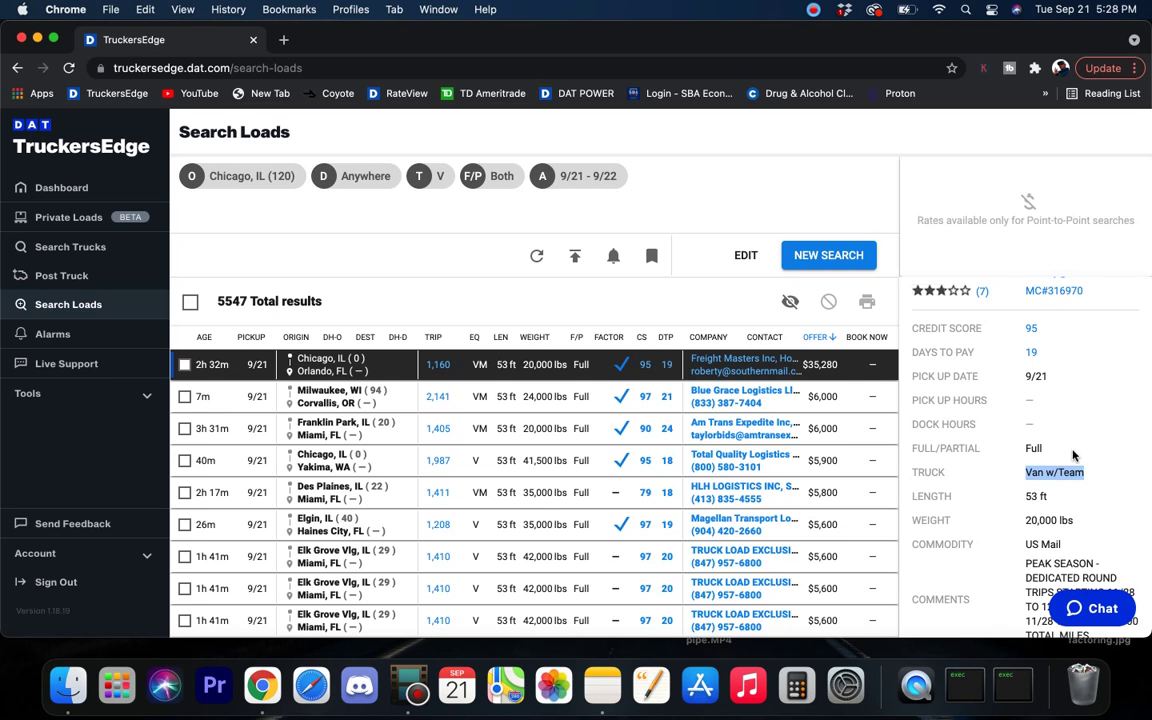
scroll(944, 439, up, 3)
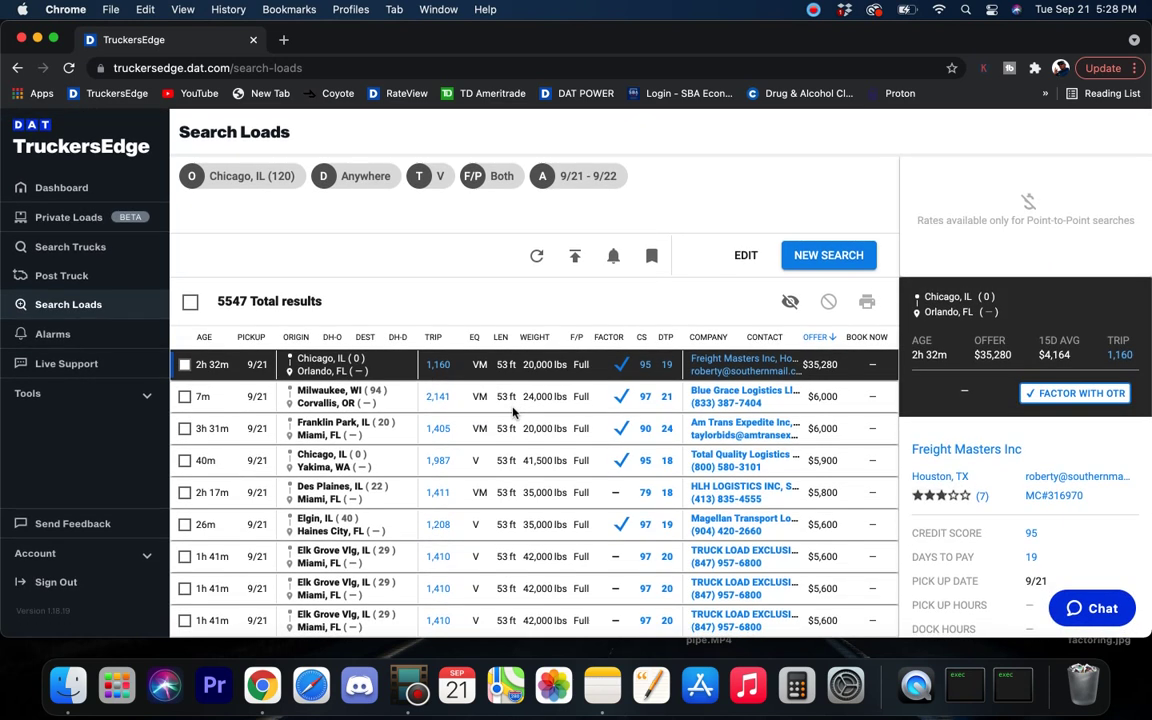